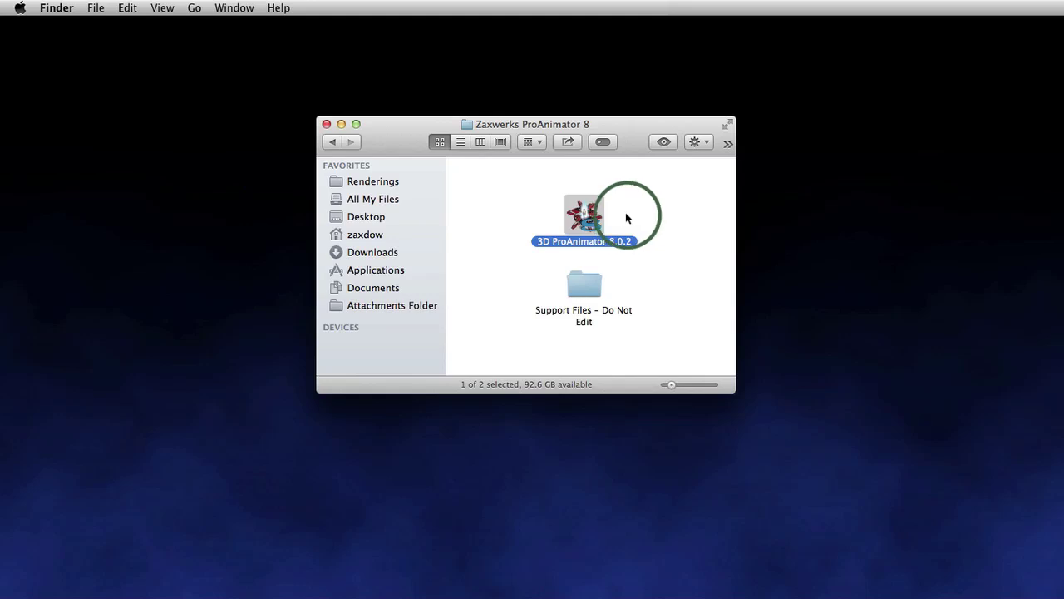
Step: Launch 3D ProAnimator 8.0.2, close the Finder window and create a 3D text reading "ProAnimator"
double_click(585, 215)
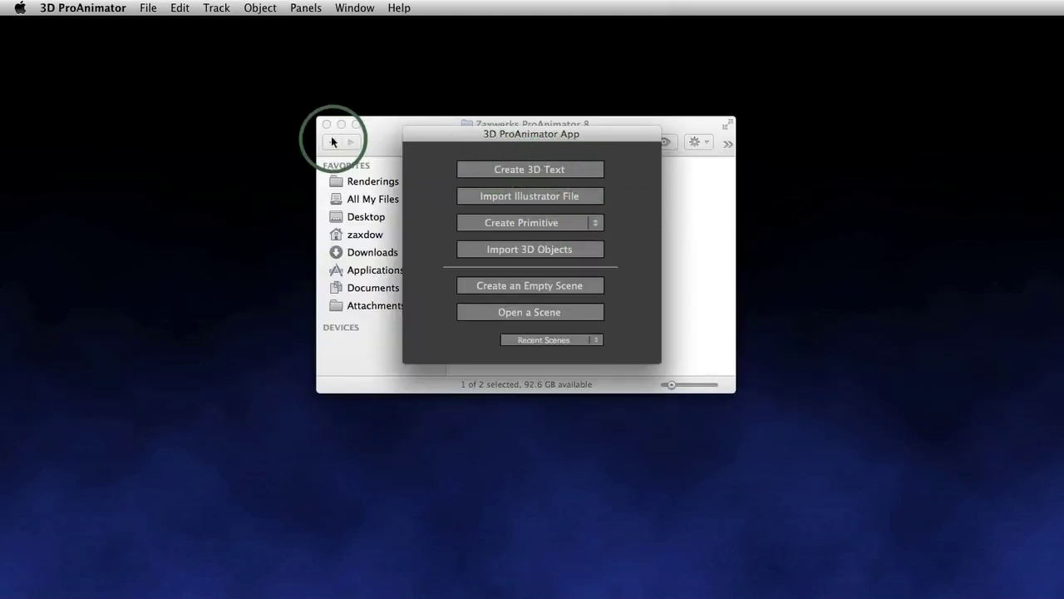
click(327, 125)
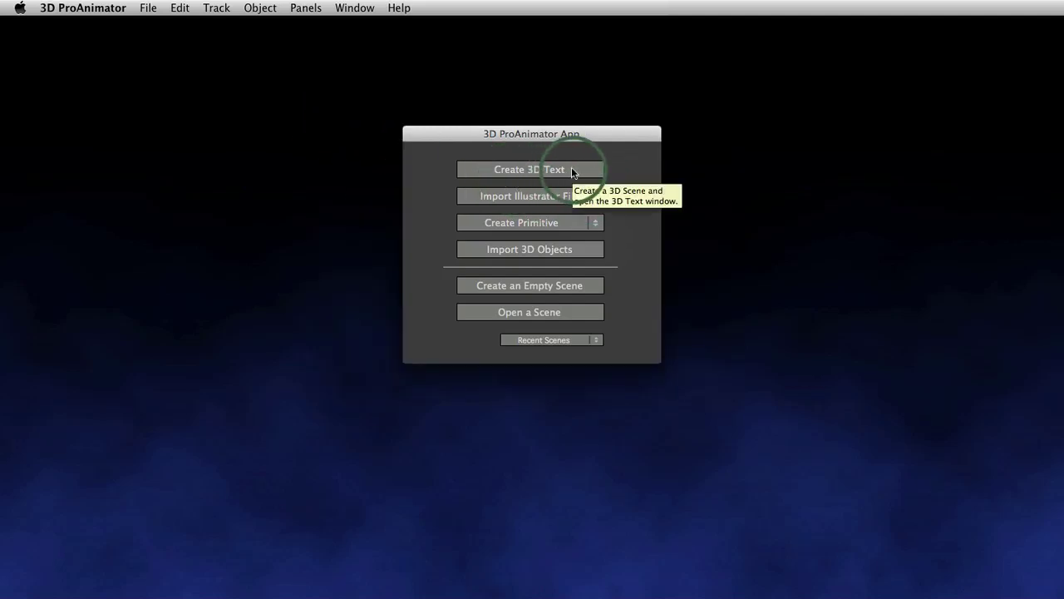
click(572, 170)
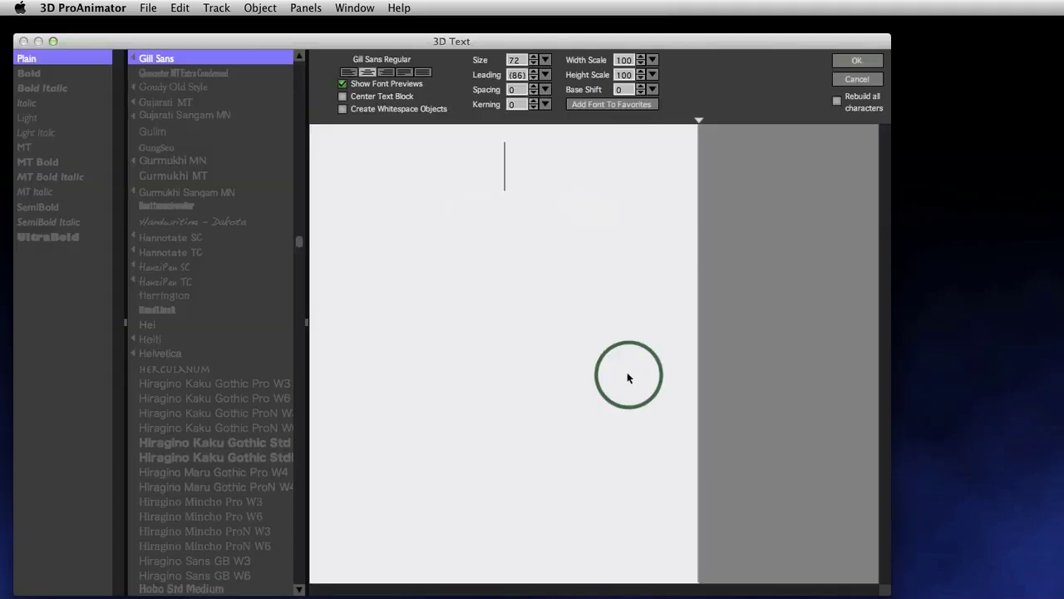
text(ProAnimator)
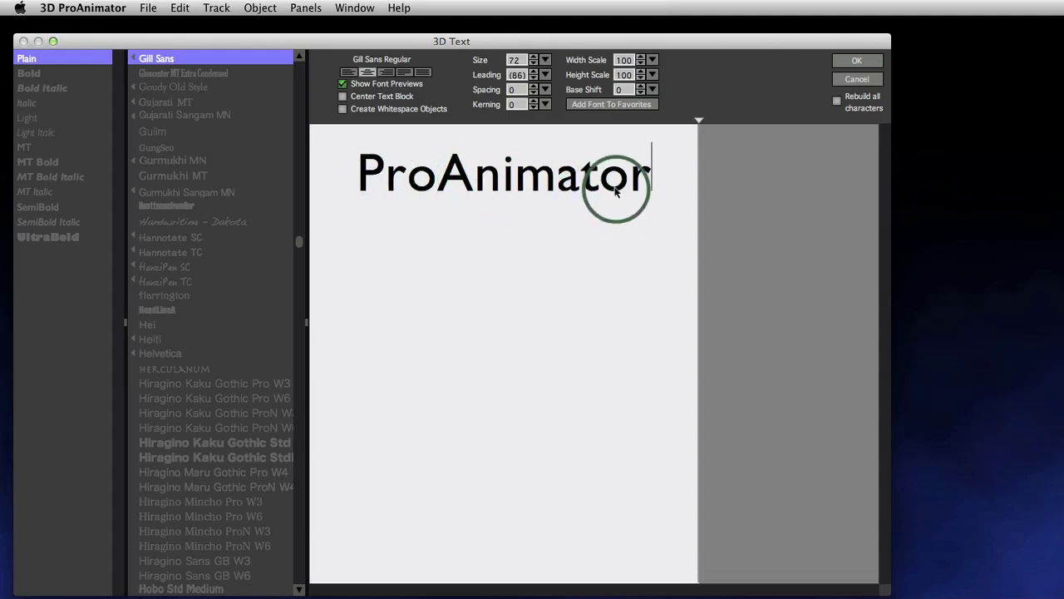
Step: Set the letters "imator" to Gill Sans Light and the letters "ProAn" to a bolder weight
drag(653, 173, 501, 175)
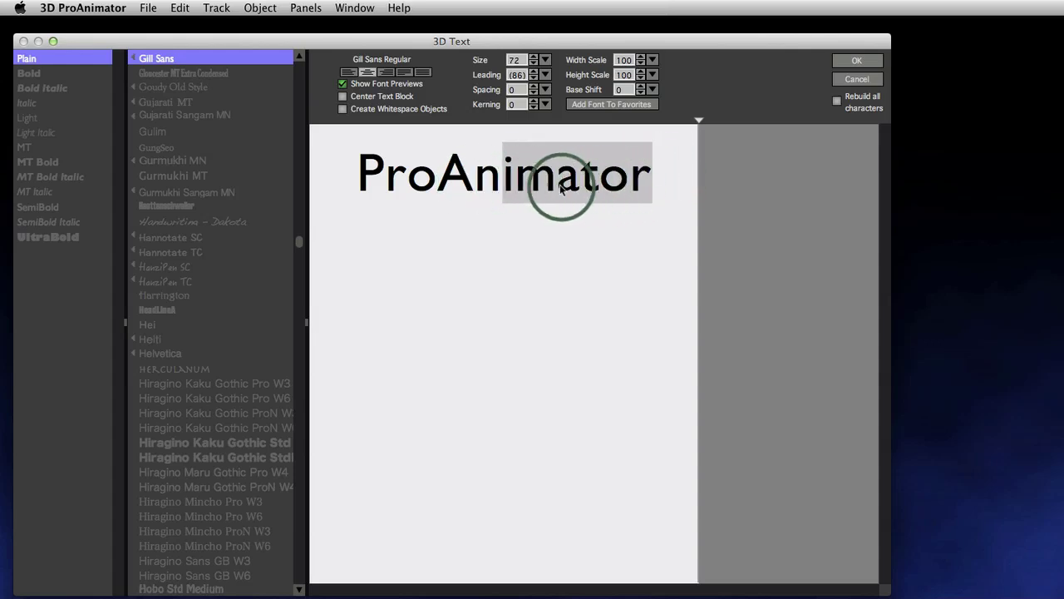
click(46, 88)
click(48, 102)
click(48, 118)
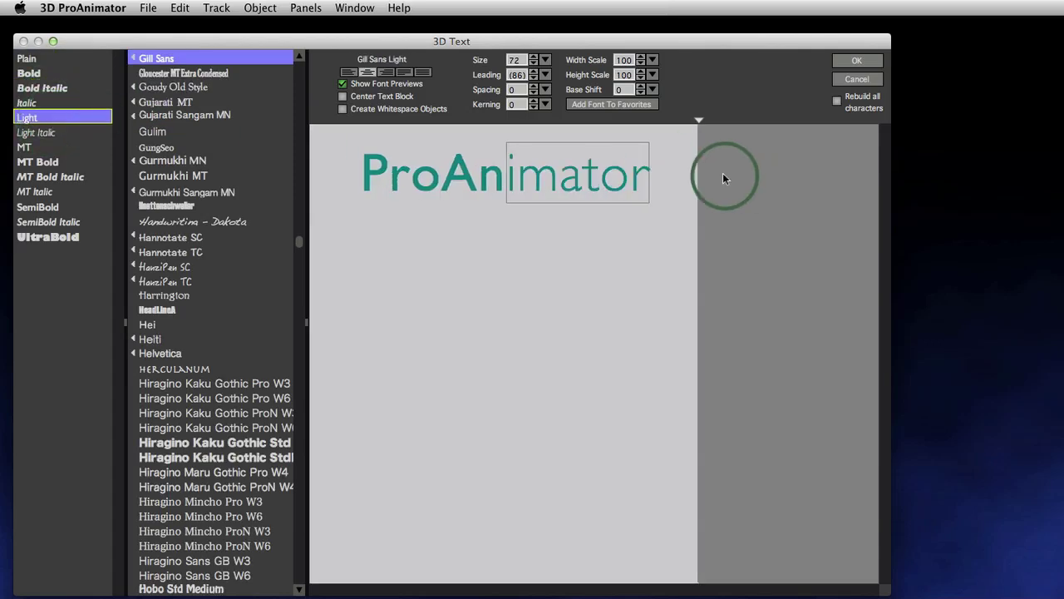
Step: Try Braggadocio, Cambria, Footlight MT Light and Futura Condensed ExtraBold on the whole word
drag(663, 175, 352, 172)
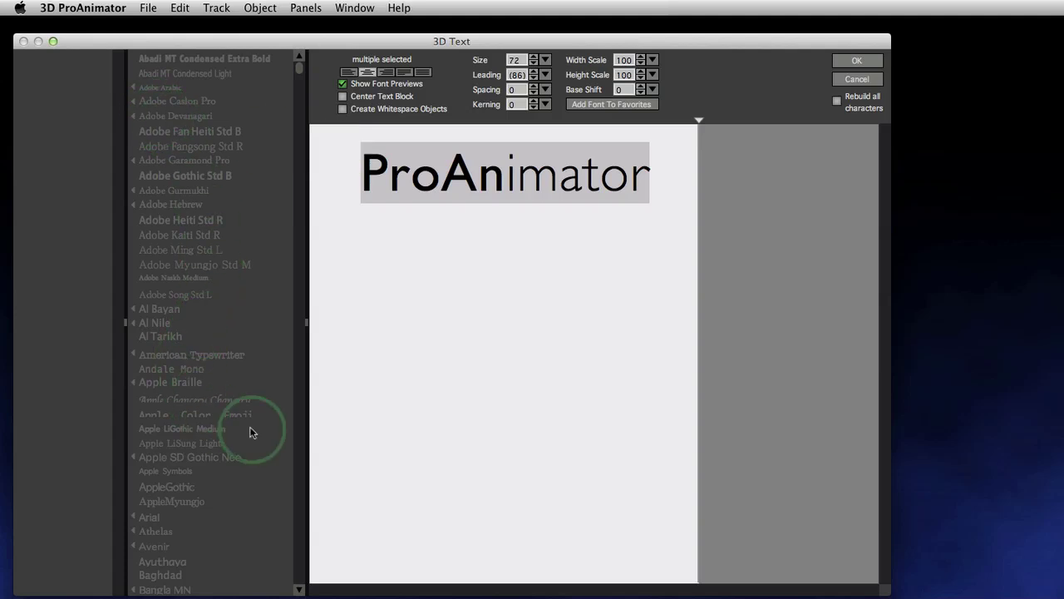
click(298, 443)
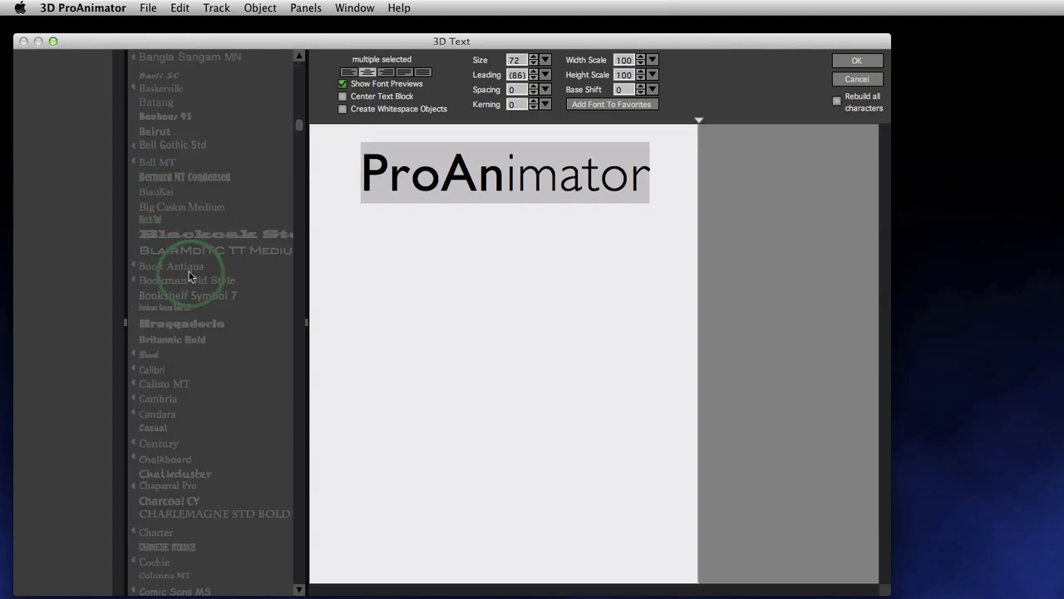
click(191, 278)
click(188, 325)
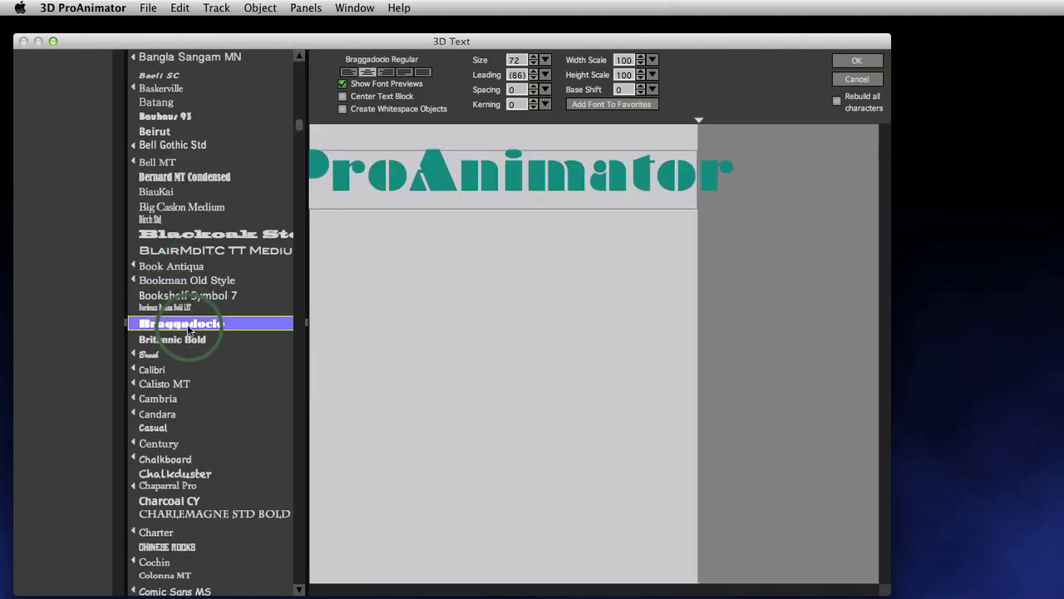
click(199, 399)
click(297, 519)
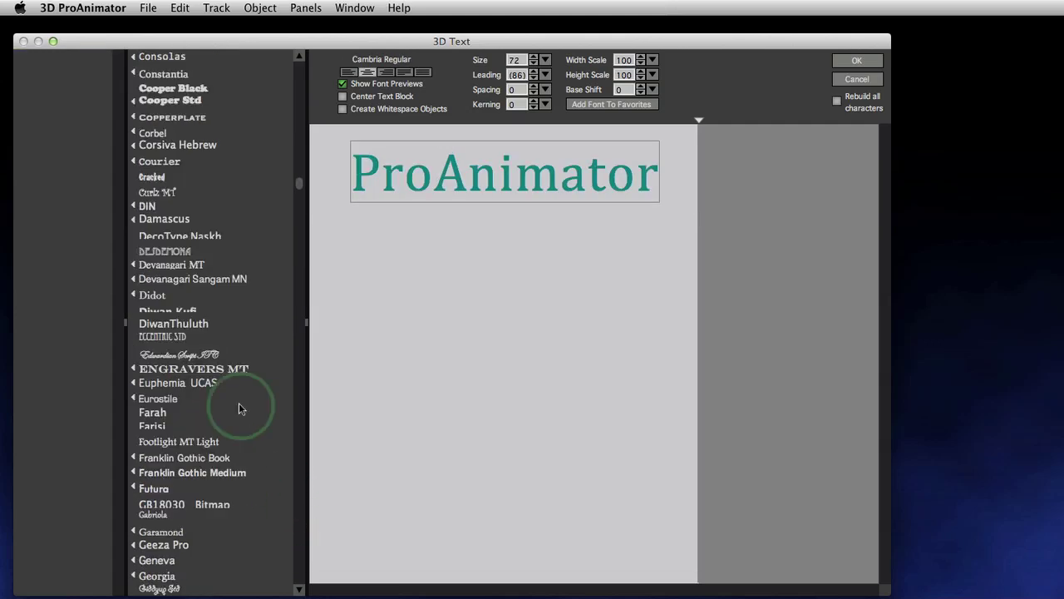
click(162, 446)
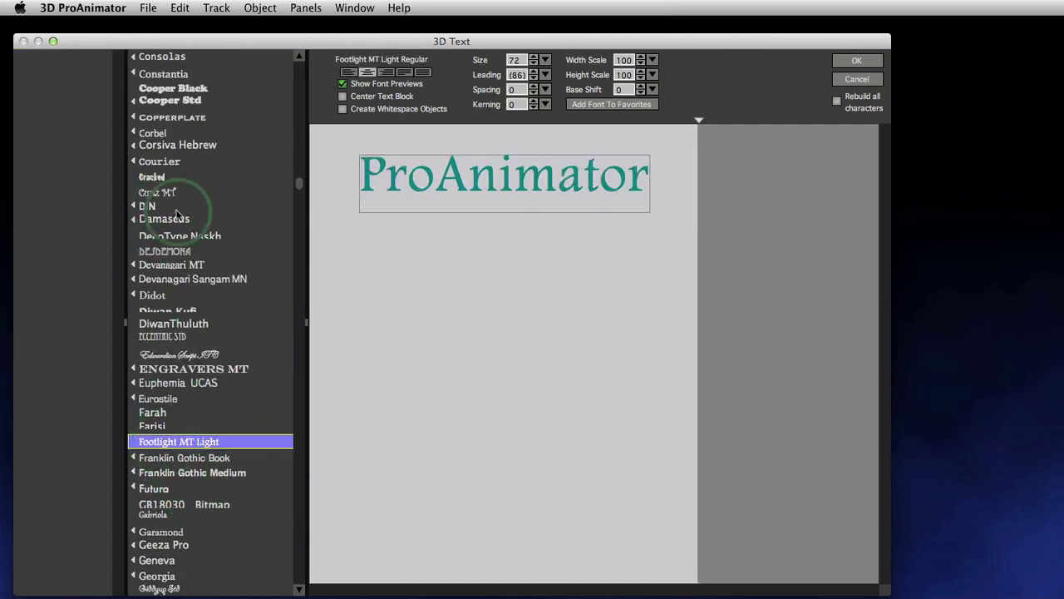
click(155, 488)
click(300, 540)
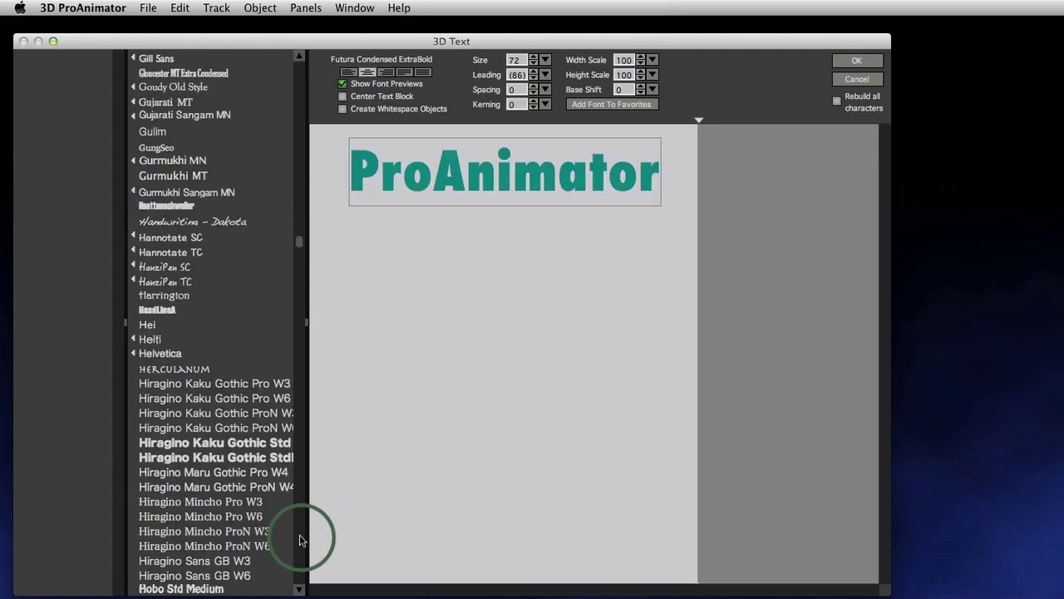
Step: Preview the fonts around Gurmukhi MN and Haettenschweiler on the whole word, and settle on Gill Sans
click(161, 160)
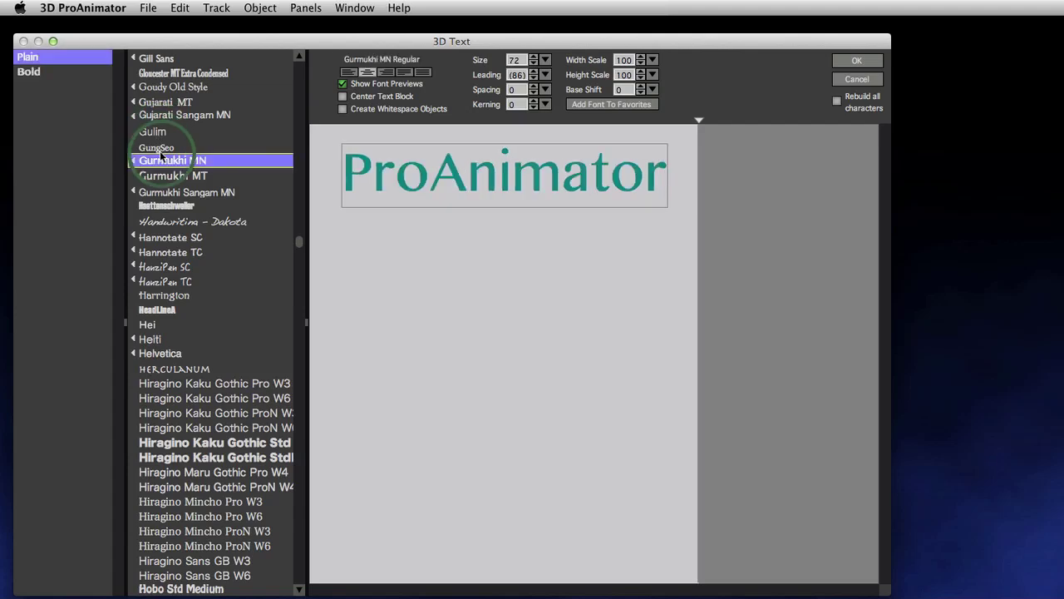
key(Down)
key(Down)
key(Down)
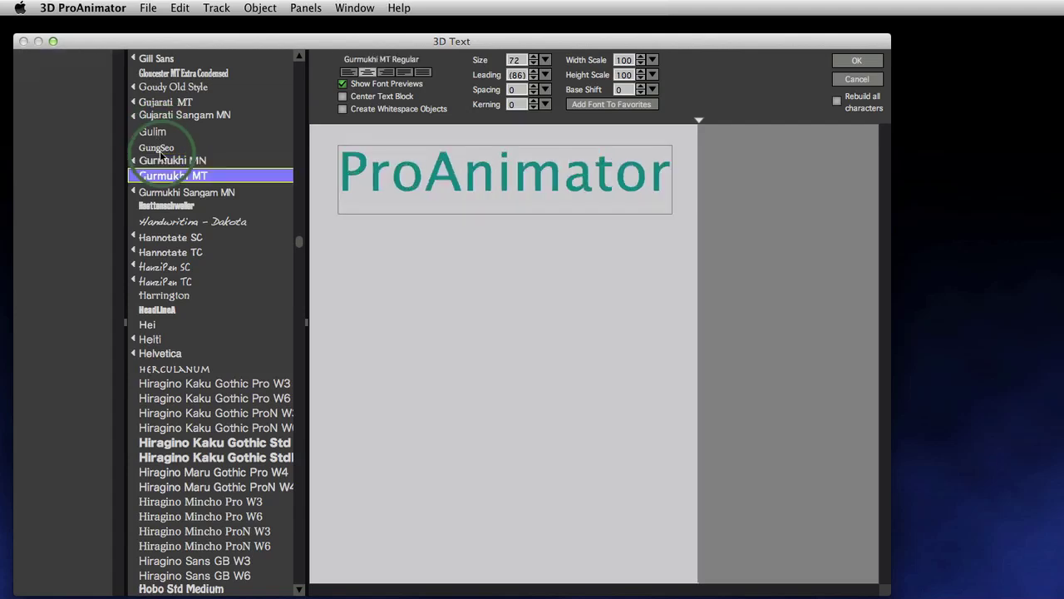
key(Down)
key(Up)
key(Up)
key(Up)
key(Up)
key(Up)
key(Up)
key(Up)
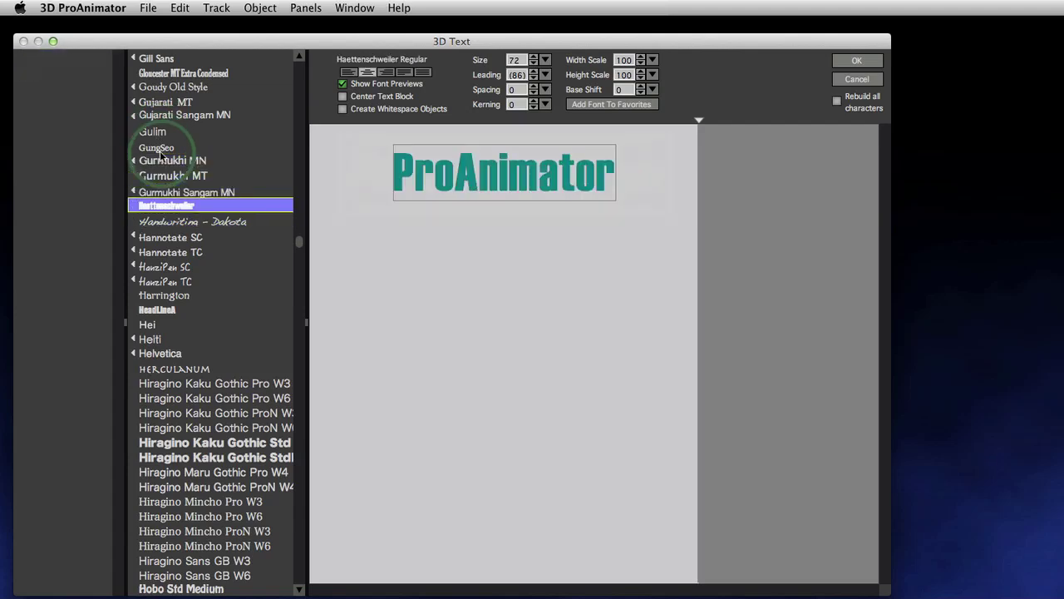
key(Up)
key(Up)
key(Up)
key(Up)
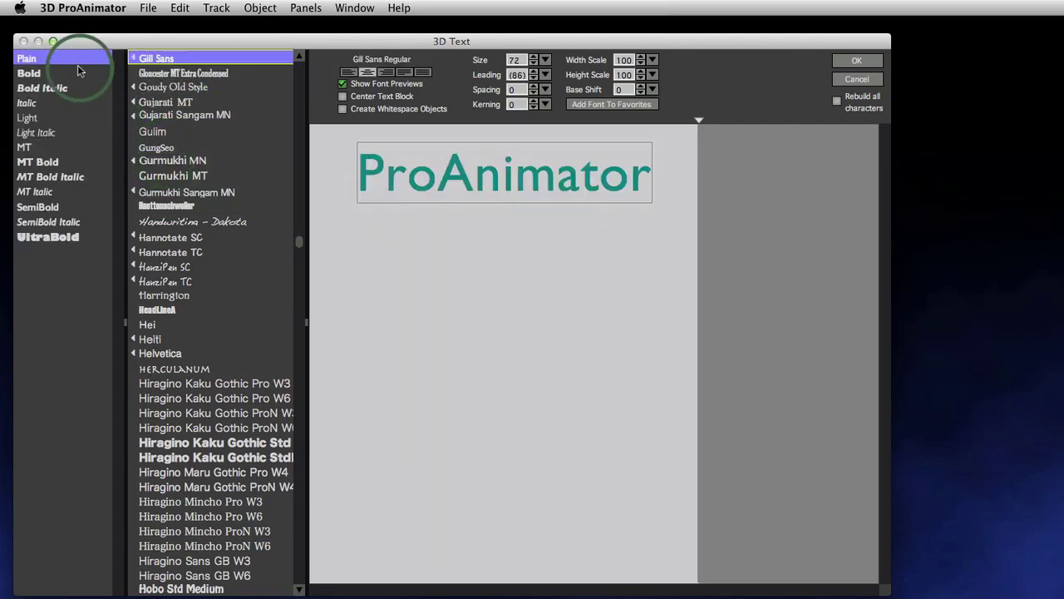
Step: Preview the Gill Sans styles, choose Light for the whole word and accept the 3D text
click(41, 63)
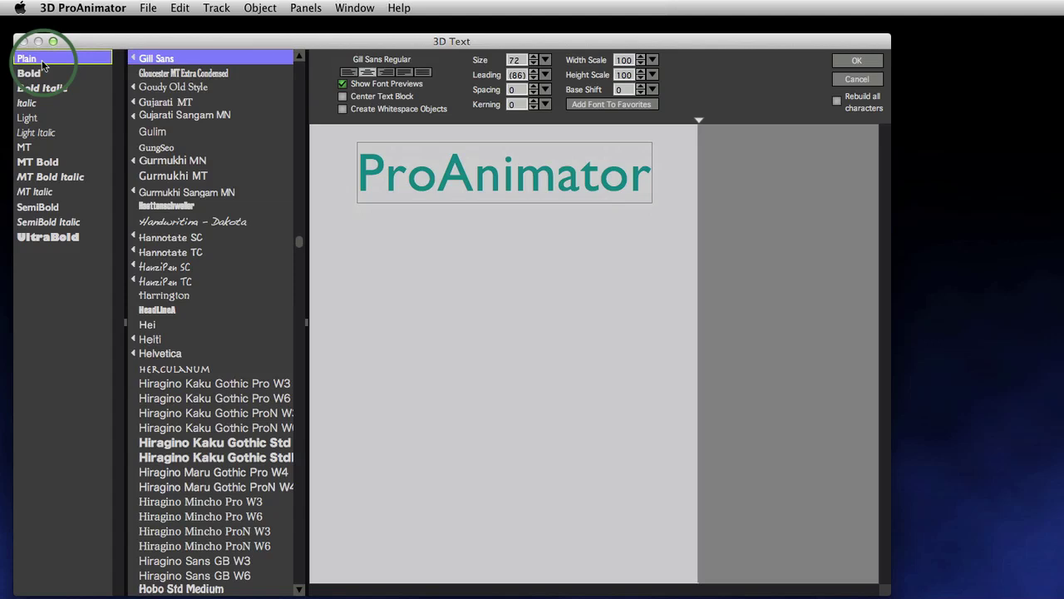
key(Down)
key(Down)
key(Down)
key(Down)
key(Down)
key(Down)
key(Down)
key(Down)
key(Down)
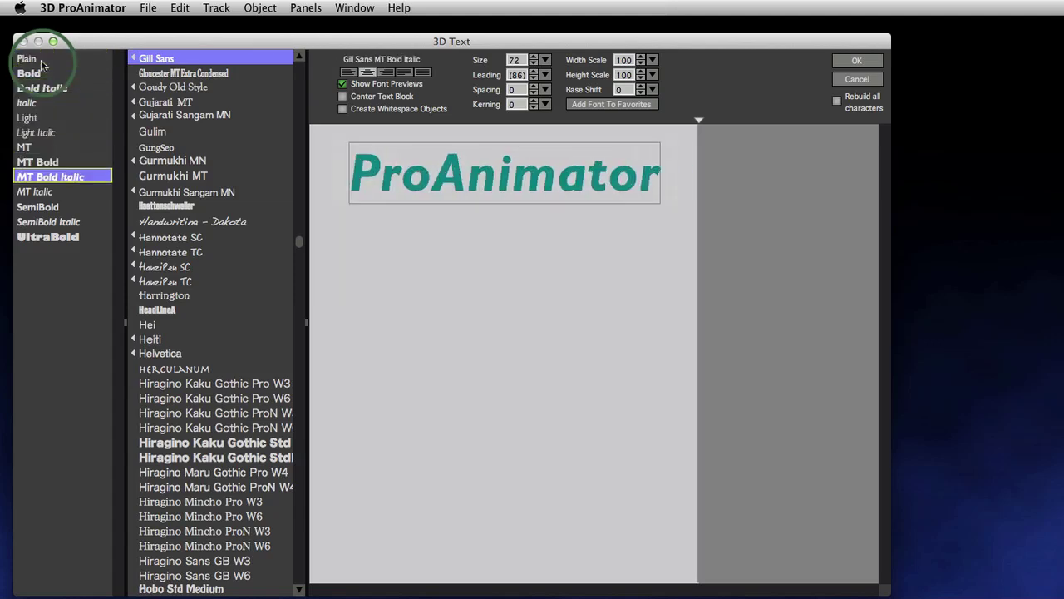
key(Up)
key(Up)
key(Up)
key(Up)
key(Up)
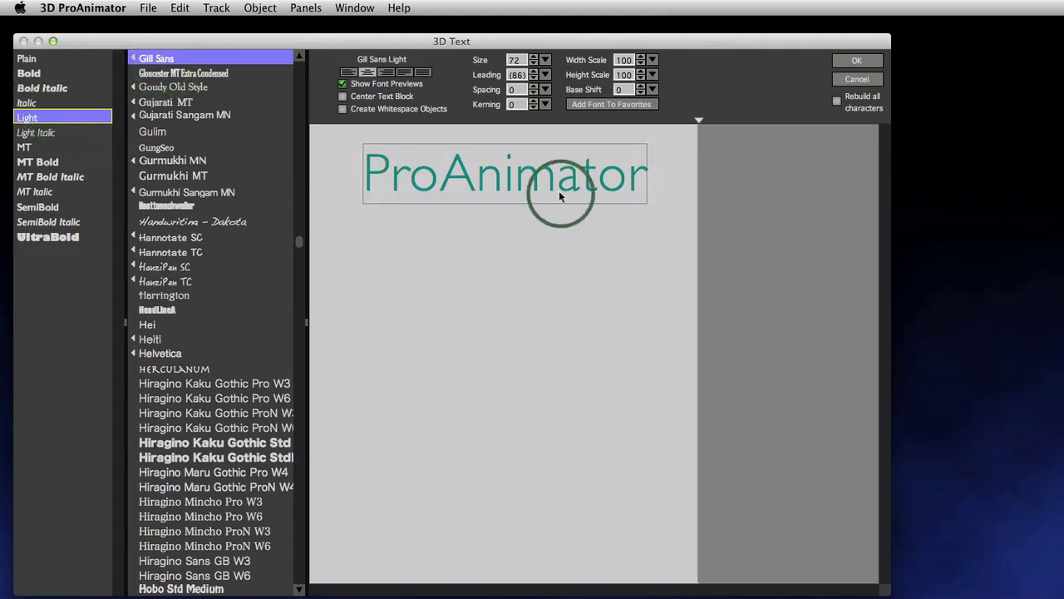
click(852, 64)
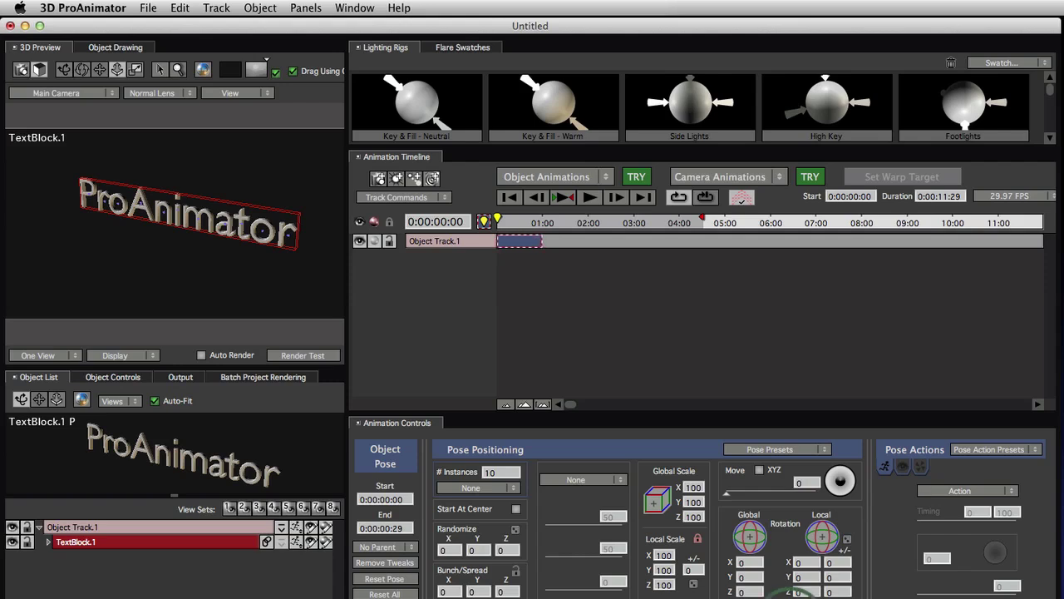
Step: Resize the project window to fit the screen and switch to the Materials workspace
drag(1061, 598, 1060, 591)
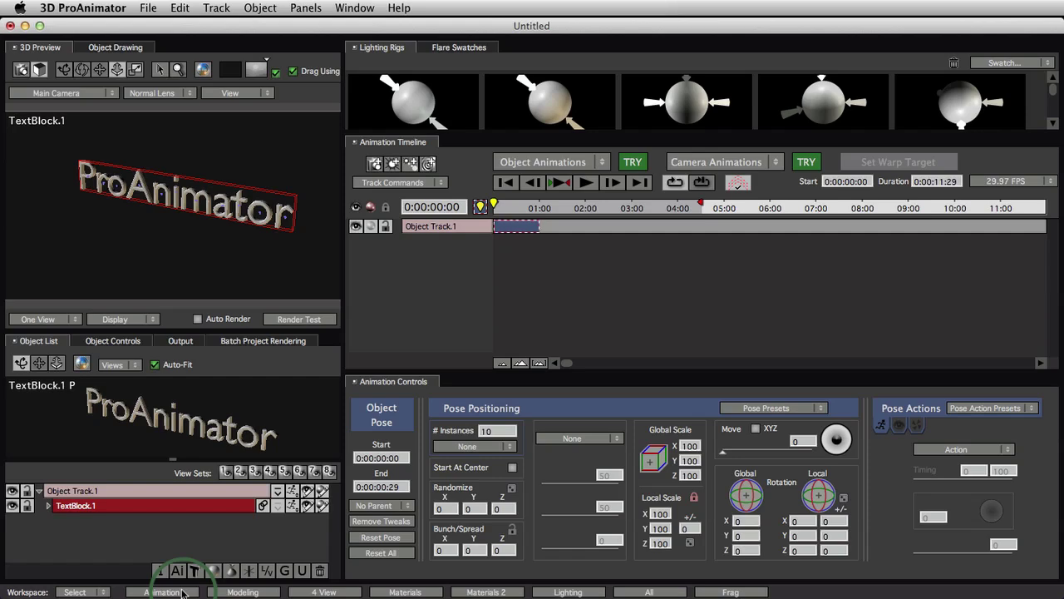
click(407, 592)
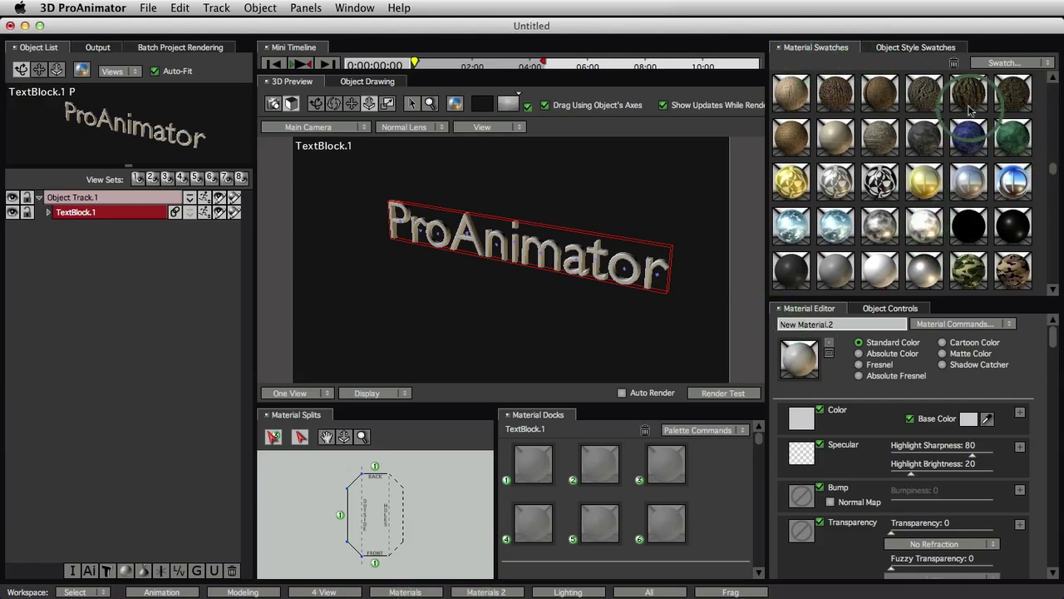
Step: Try the blue, dark purple, yellow, brown camouflage and teal material swatches on the 3D text
scroll(1053, 162, up, 1)
drag(1053, 163, 1053, 212)
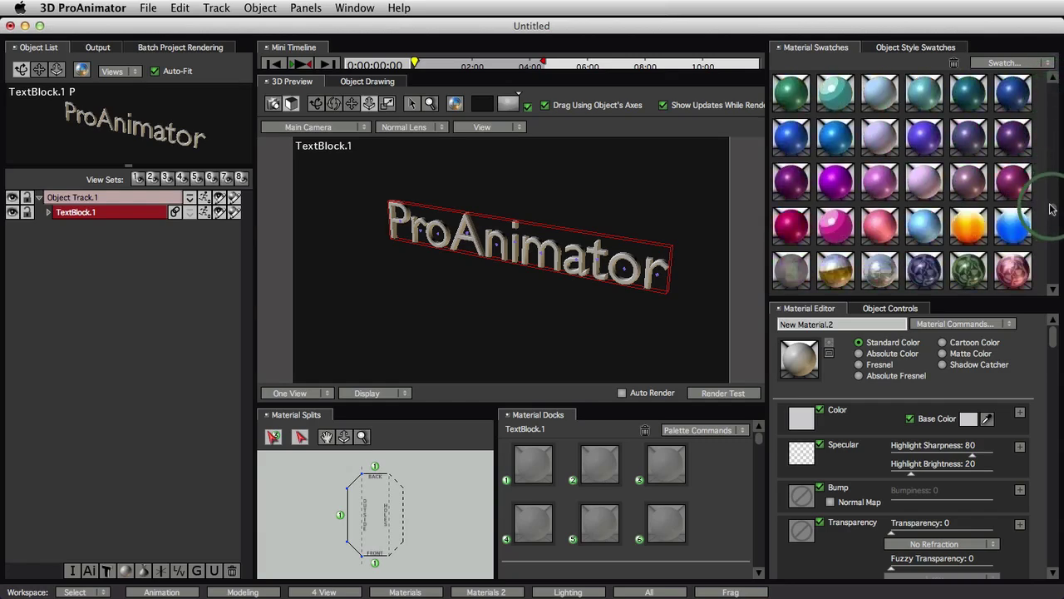
drag(791, 137, 653, 271)
drag(791, 179, 622, 246)
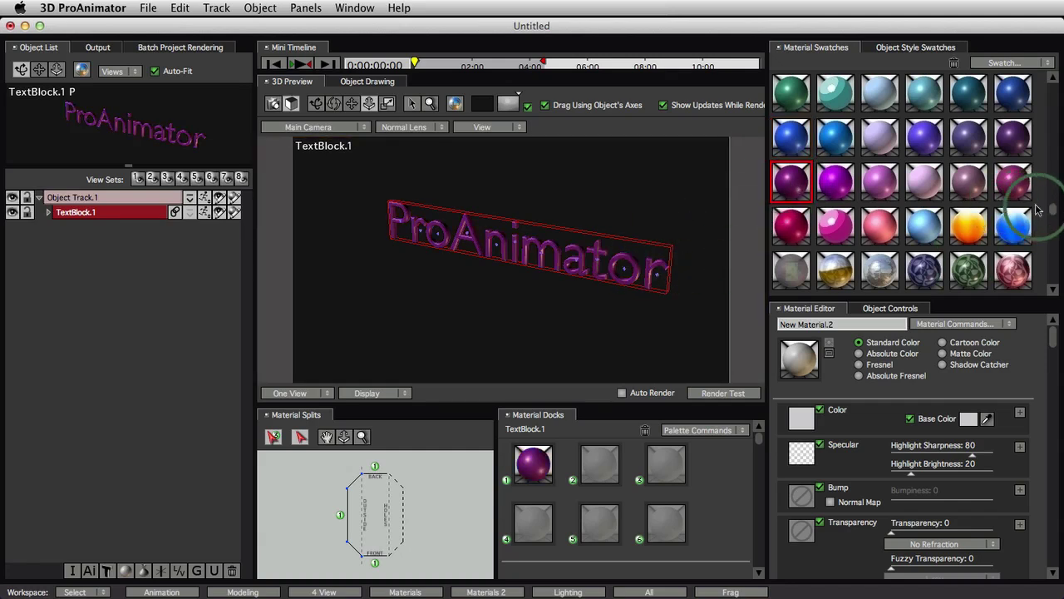
scroll(1037, 210, up, 3)
drag(835, 180, 623, 266)
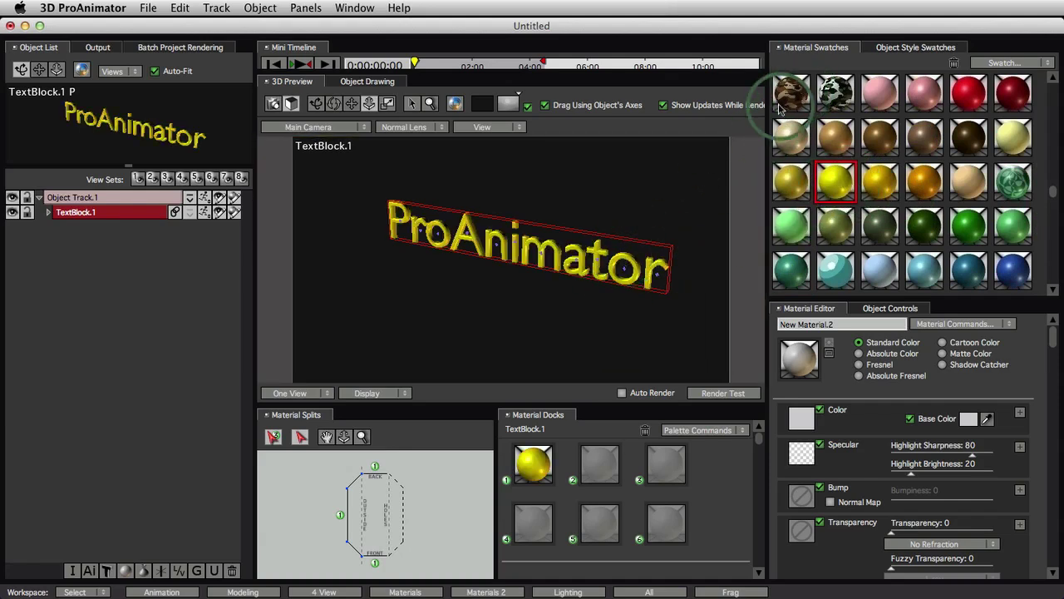
drag(782, 104, 622, 264)
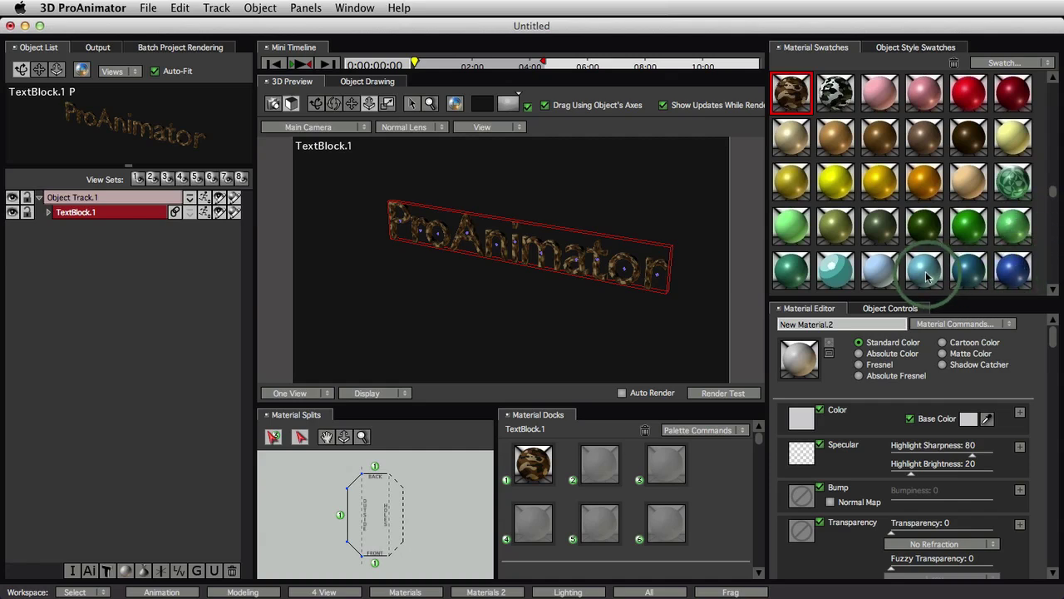
drag(926, 276, 654, 266)
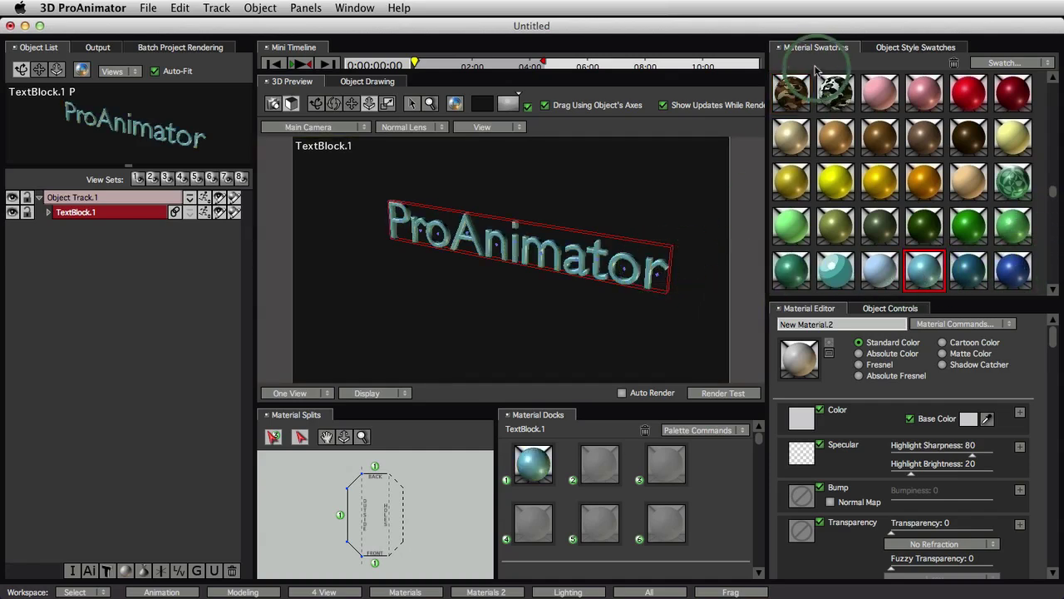
Step: Try the black-faced chrome object style and the chrome-faced red object style on the 3D text
click(902, 48)
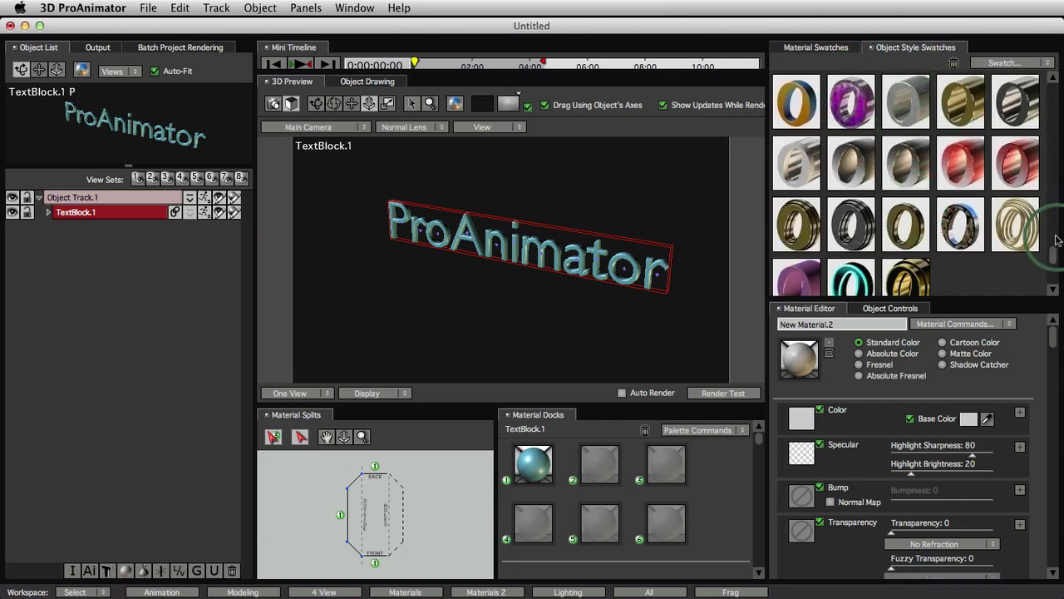
drag(1052, 262, 1040, 96)
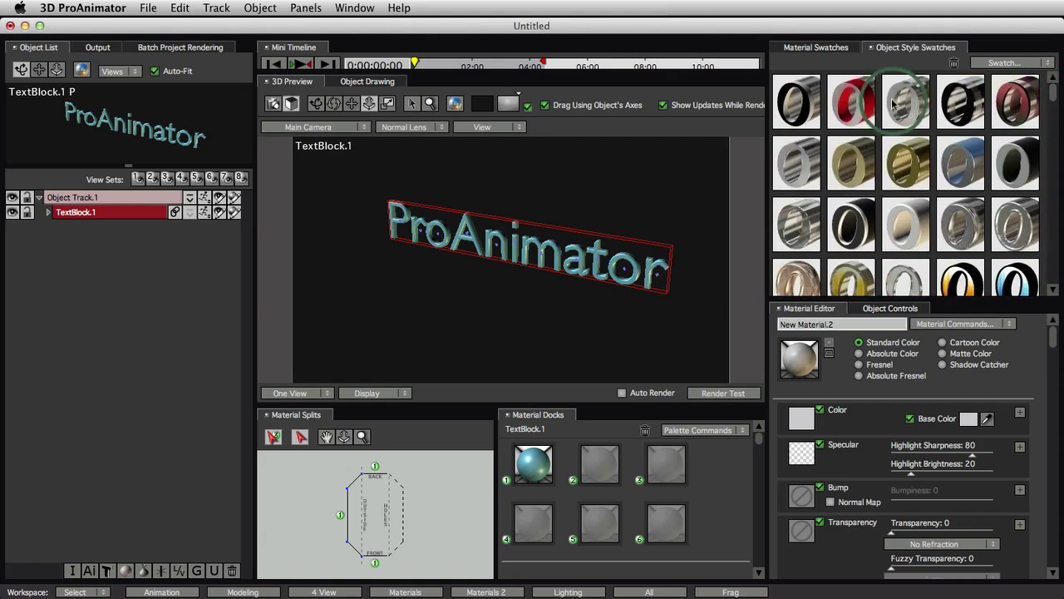
drag(796, 102, 588, 248)
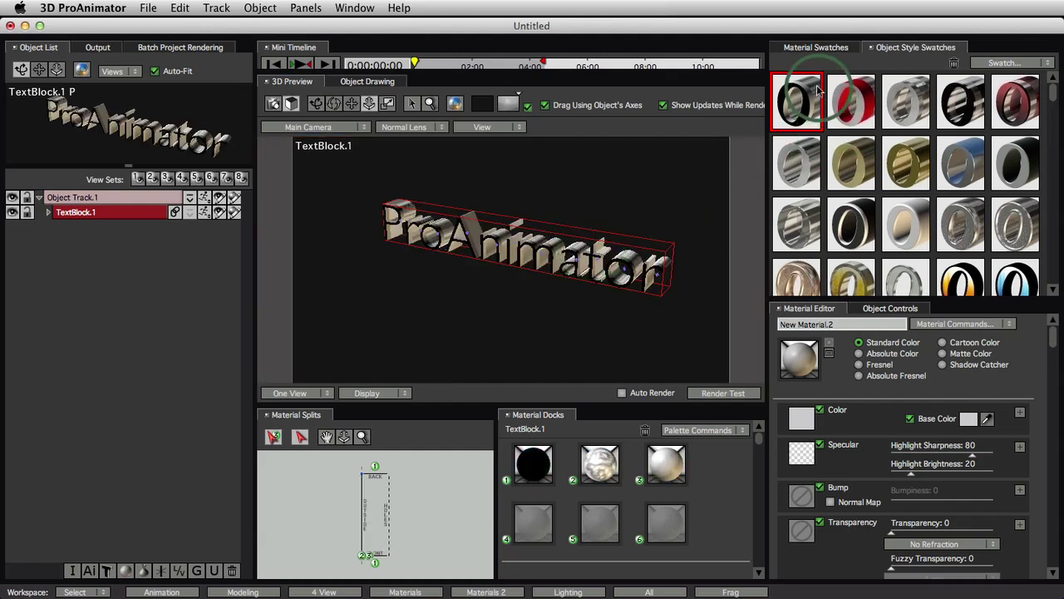
drag(850, 102, 632, 260)
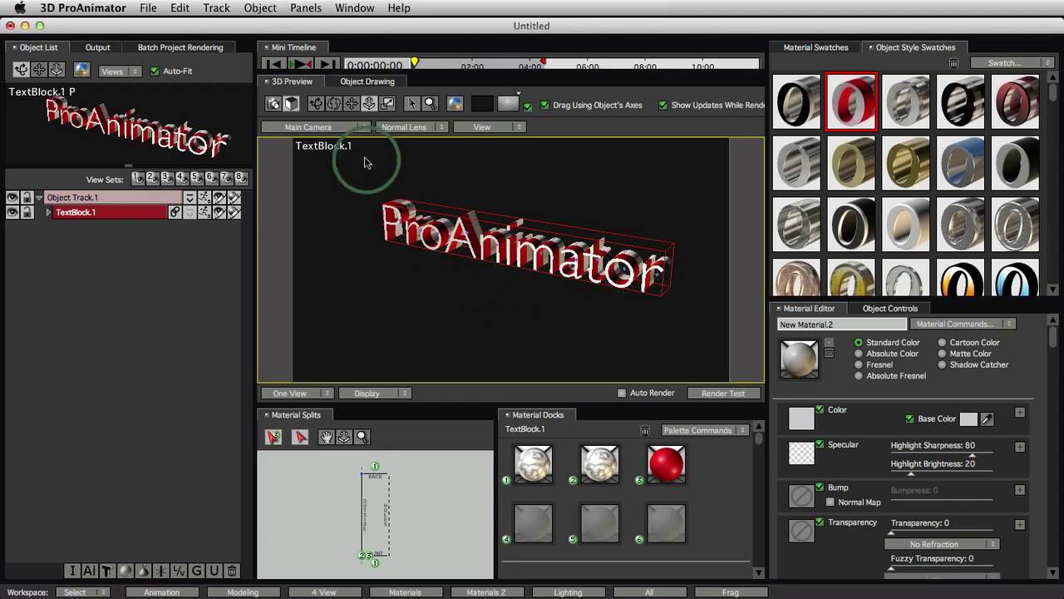
Step: Orbit the main camera around the 3D text to view it from its other side
click(276, 104)
click(316, 104)
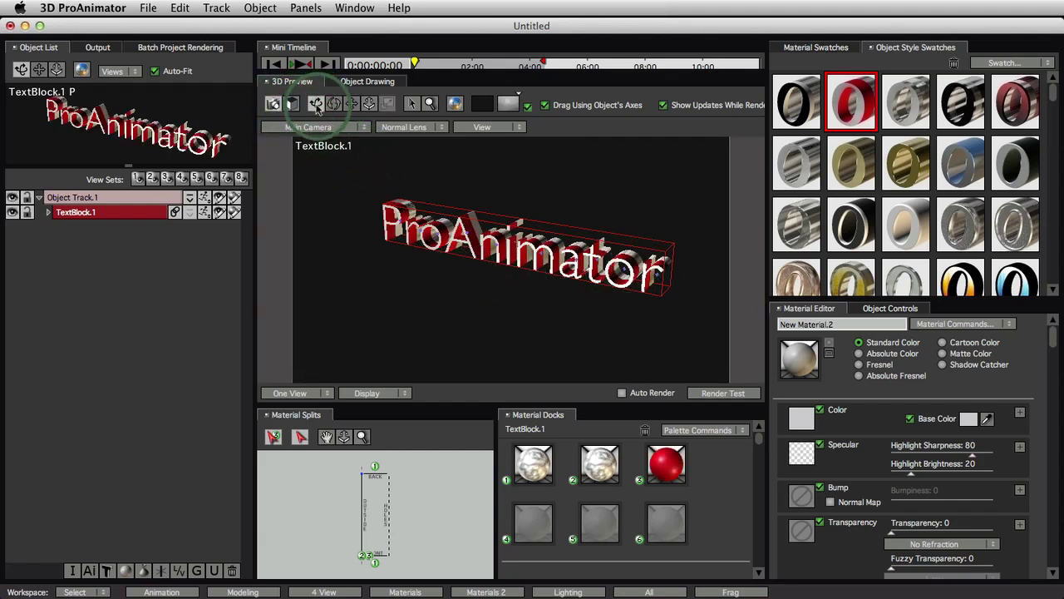
drag(436, 300, 670, 214)
drag(625, 334, 648, 311)
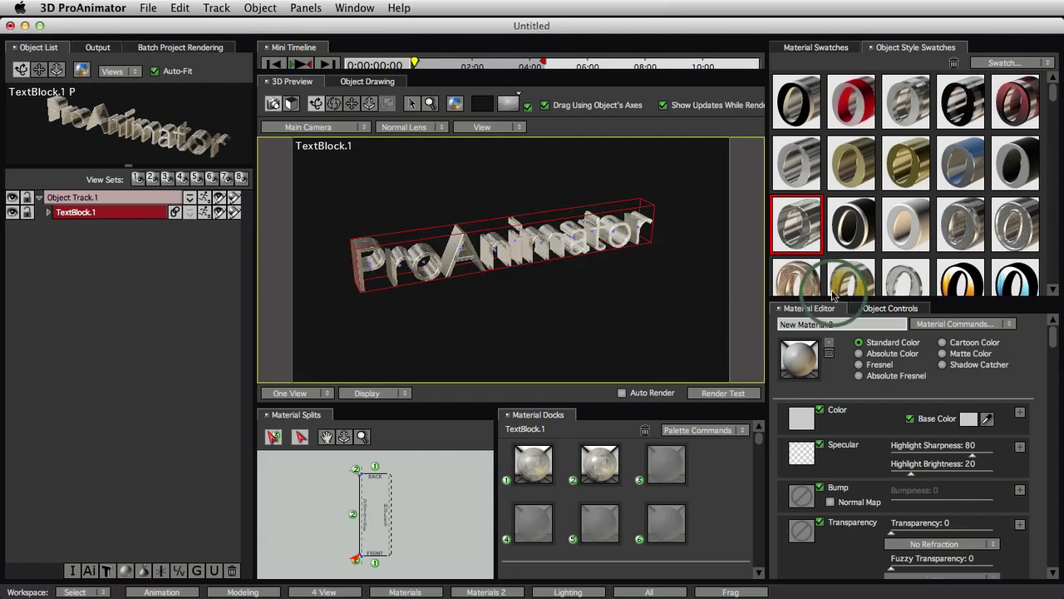
Step: Try further object styles on the 3D text, including all-chrome, and apply the satin metal one with gold edges
drag(802, 223, 748, 274)
drag(1056, 92, 1051, 264)
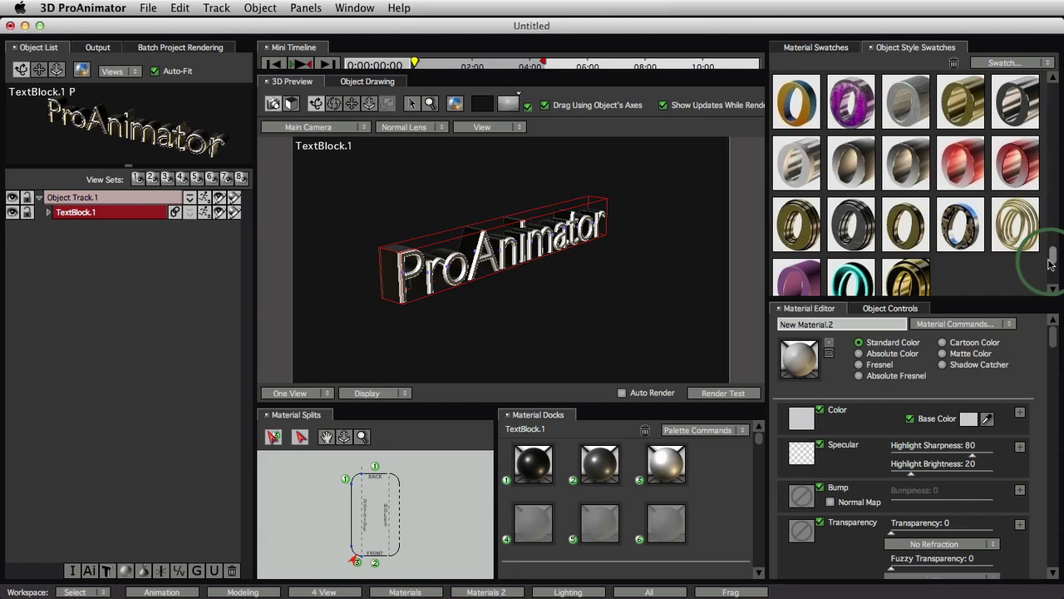
drag(855, 158, 559, 293)
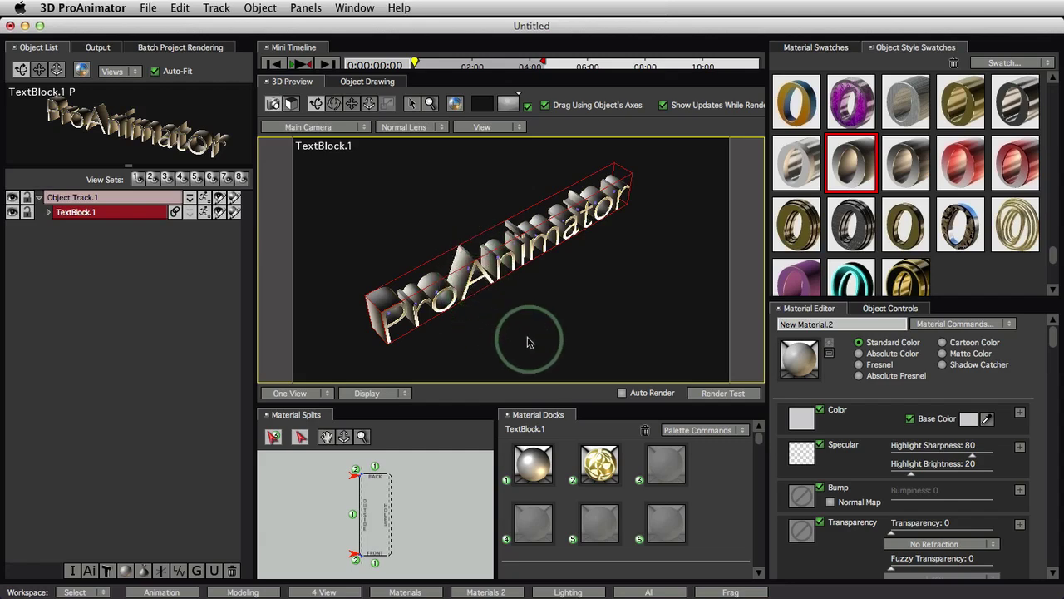
Step: Orbit the main camera to inspect the styled 3D text, and switch to the Animation workspace
drag(523, 332, 470, 304)
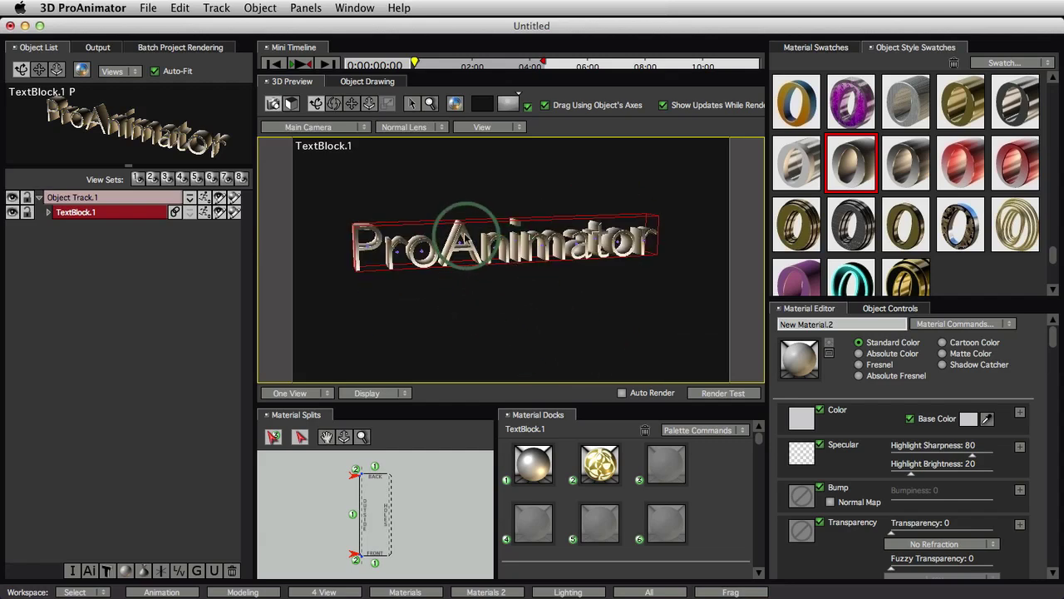
drag(497, 259, 636, 328)
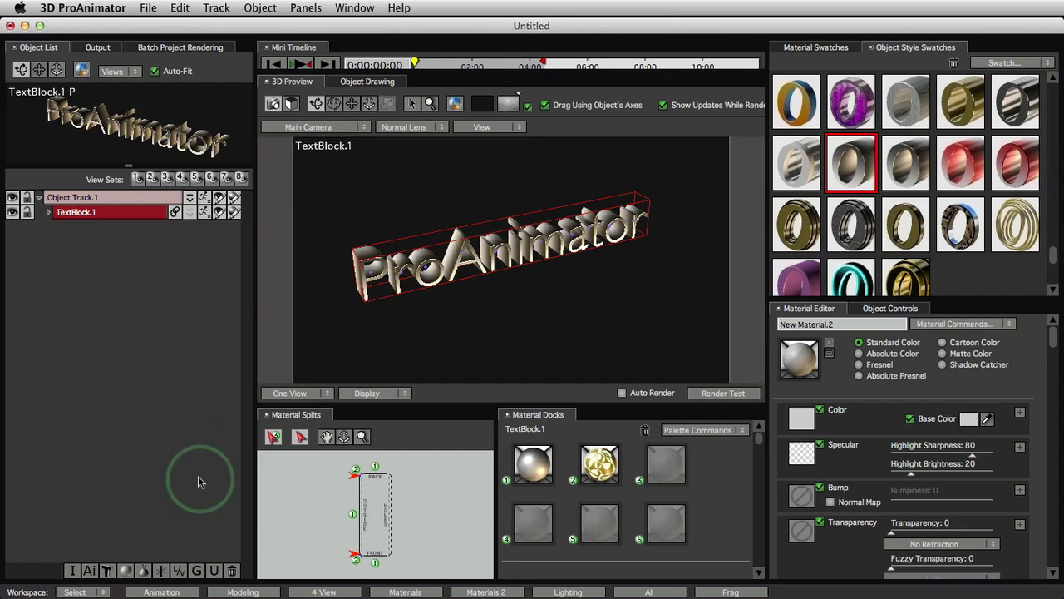
click(162, 592)
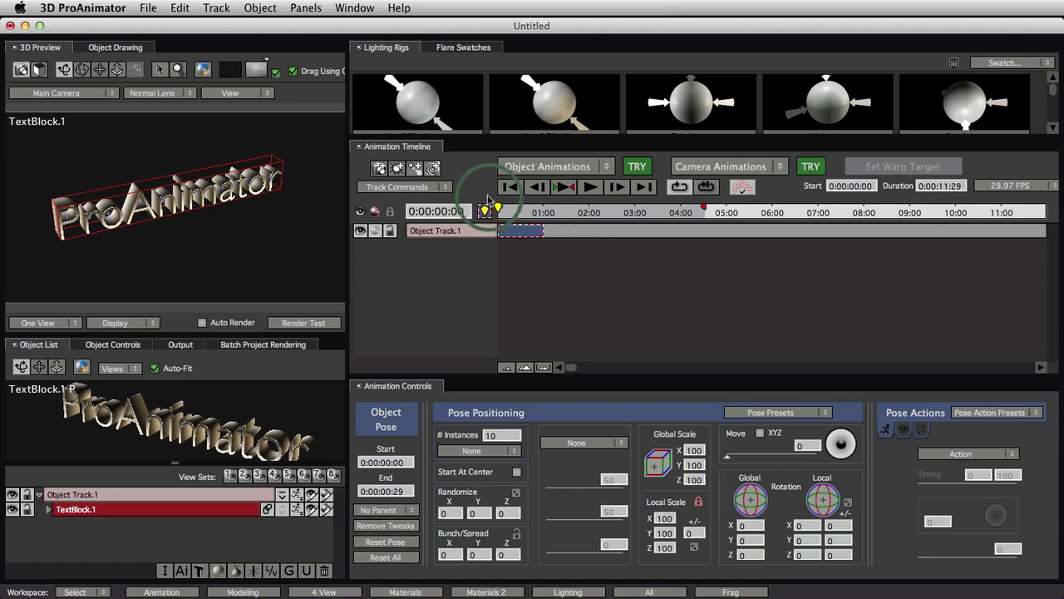
Step: Apply the Bug-Lemmings preset from the Bugs object animations to the 3D text
mouse_move(565, 168)
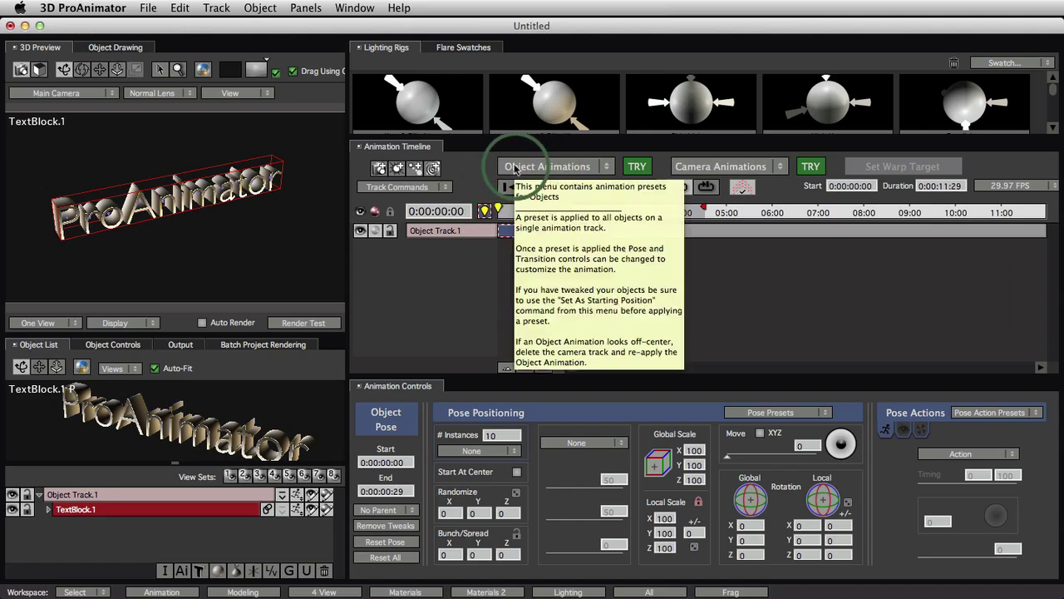
click(578, 168)
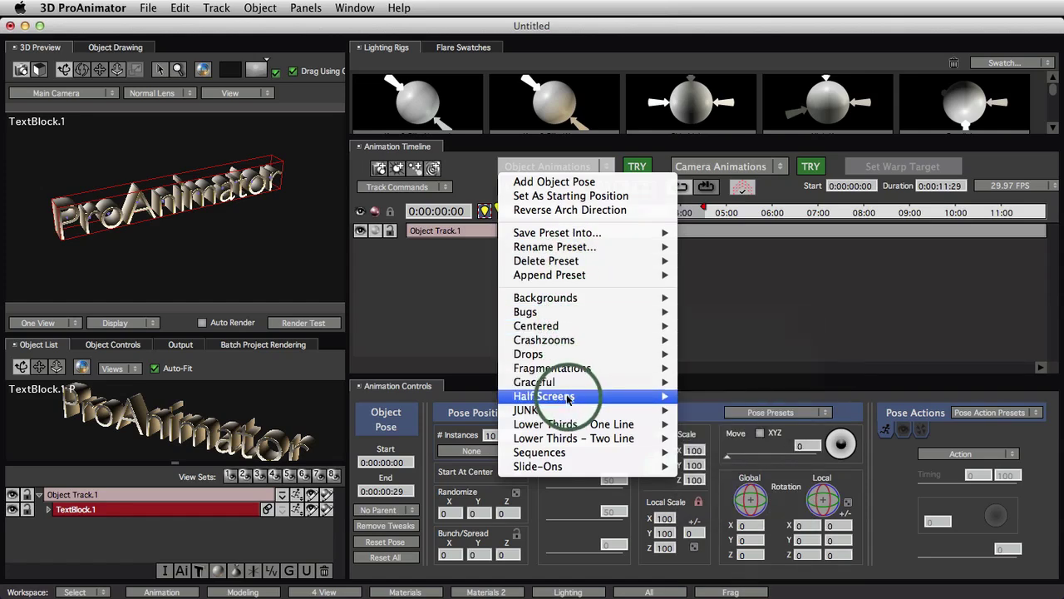
mouse_move(572, 440)
mouse_move(638, 312)
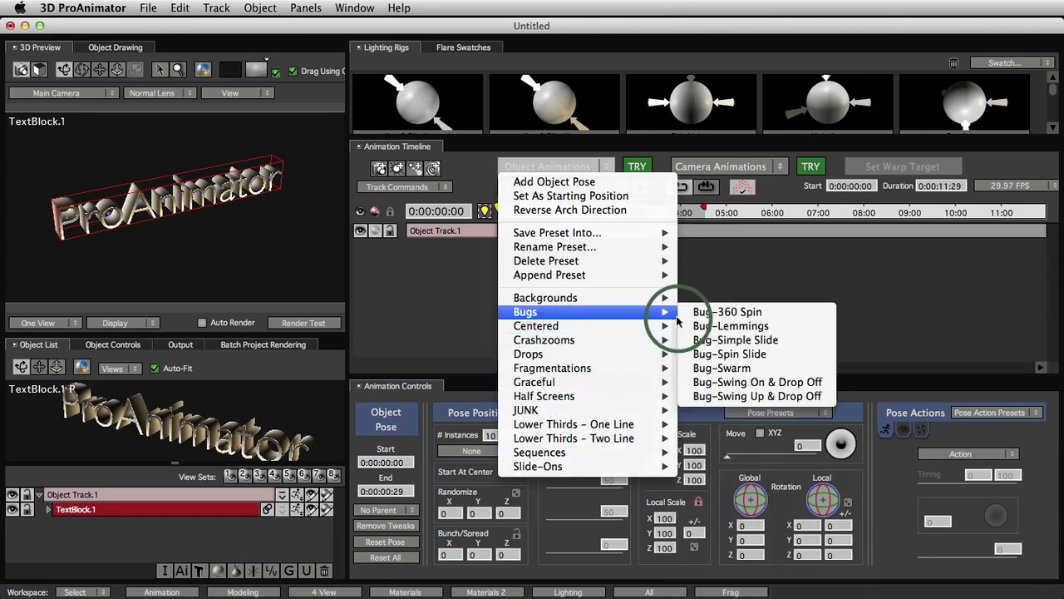
click(726, 327)
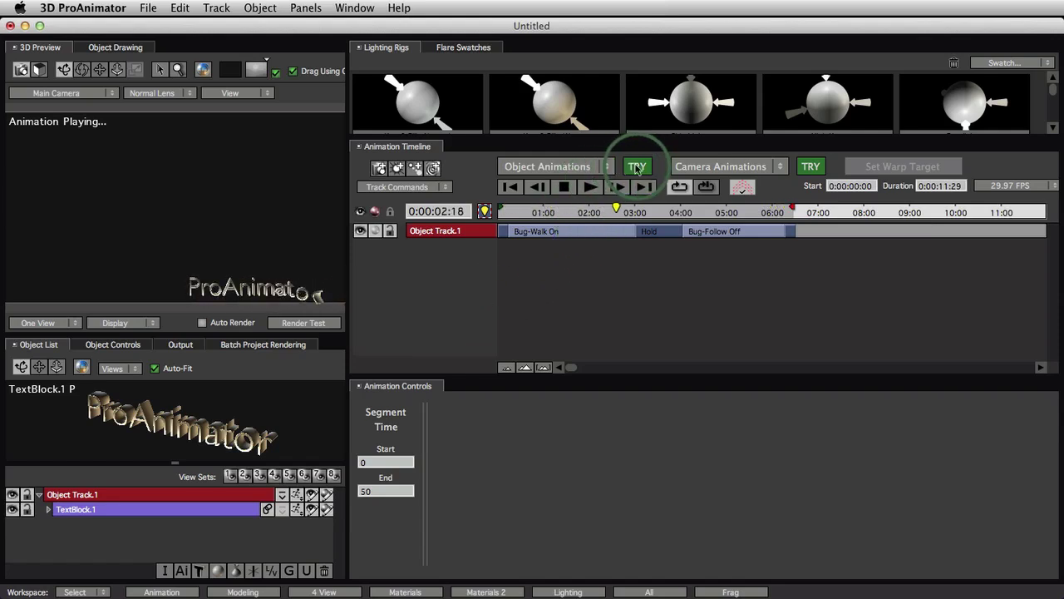
Step: Try several random object animation presets on the 3D text, ending with Frag-Crack The Whip
click(574, 167)
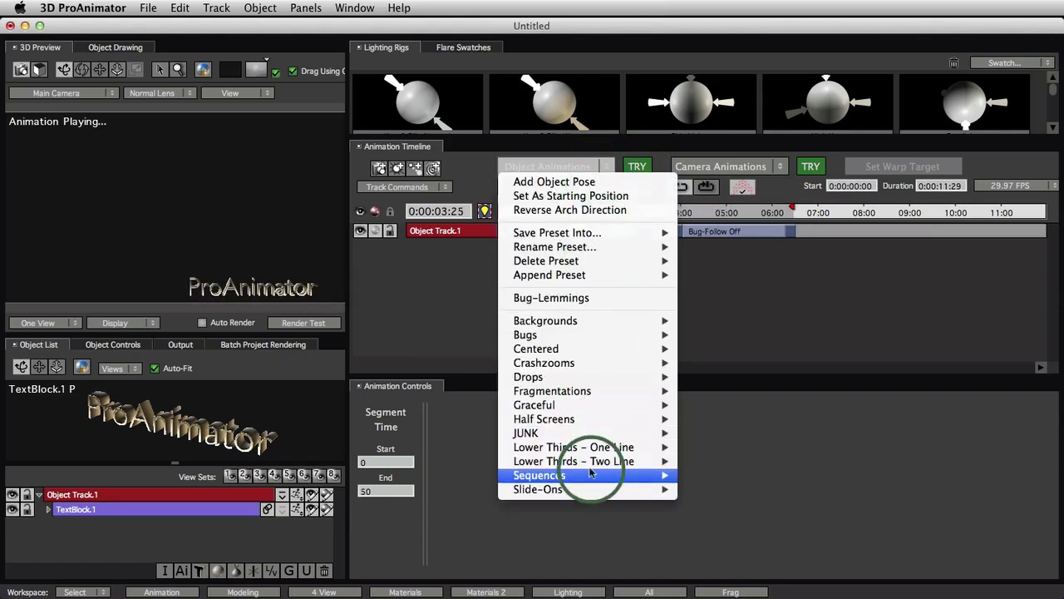
click(688, 306)
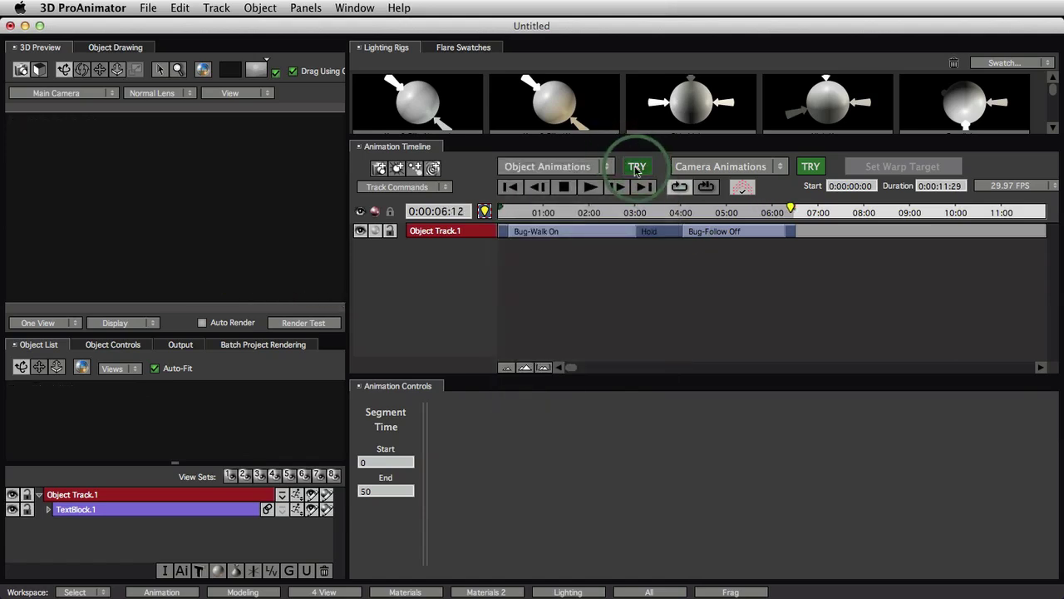
click(637, 167)
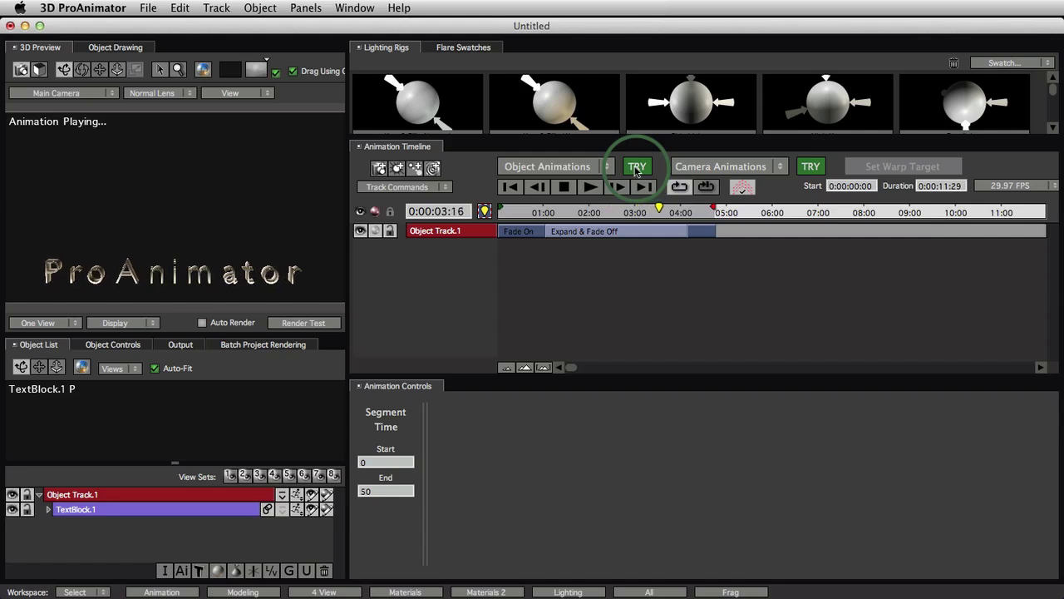
click(636, 167)
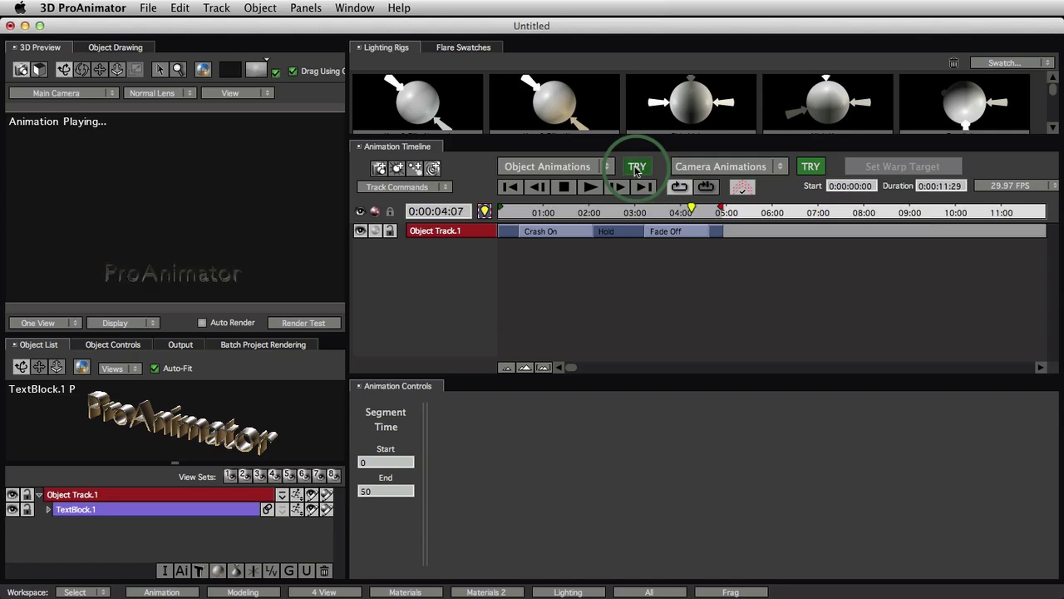
click(637, 167)
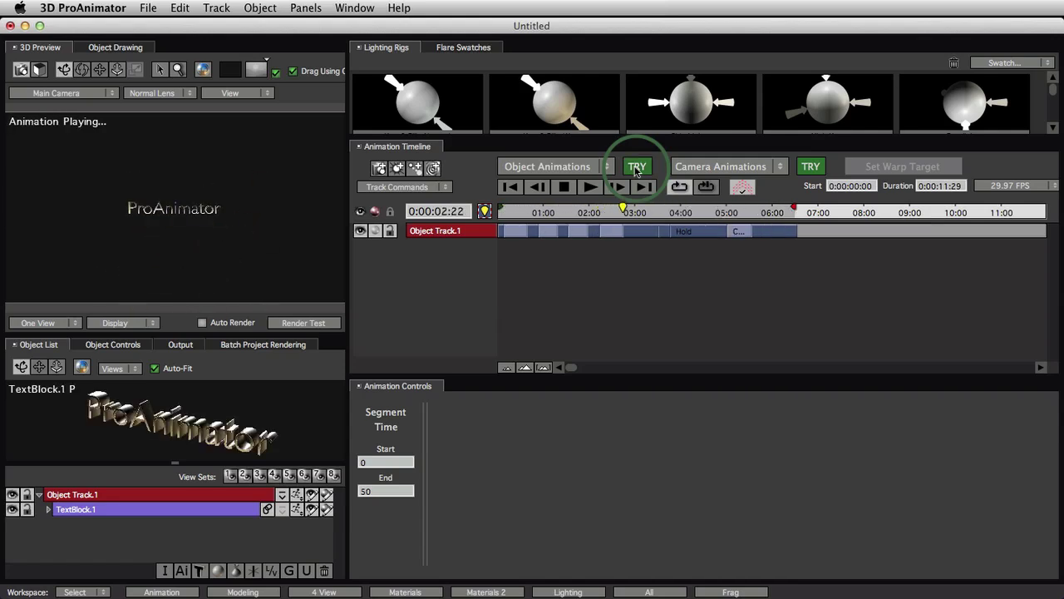
click(636, 167)
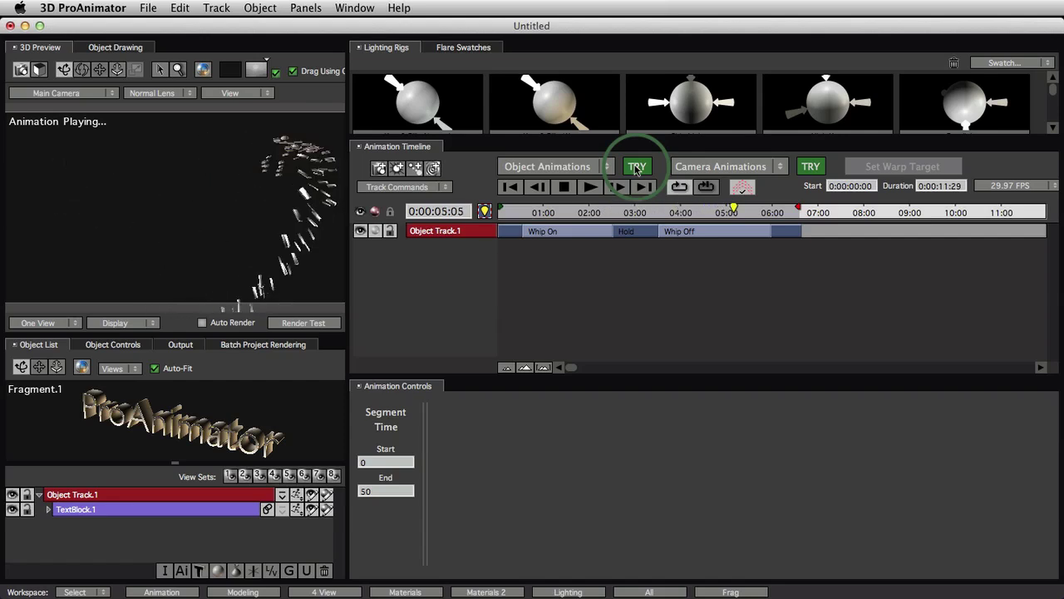
Step: Apply the Blown preset from the Centered object animations to the 3D text and stop its playback
click(563, 167)
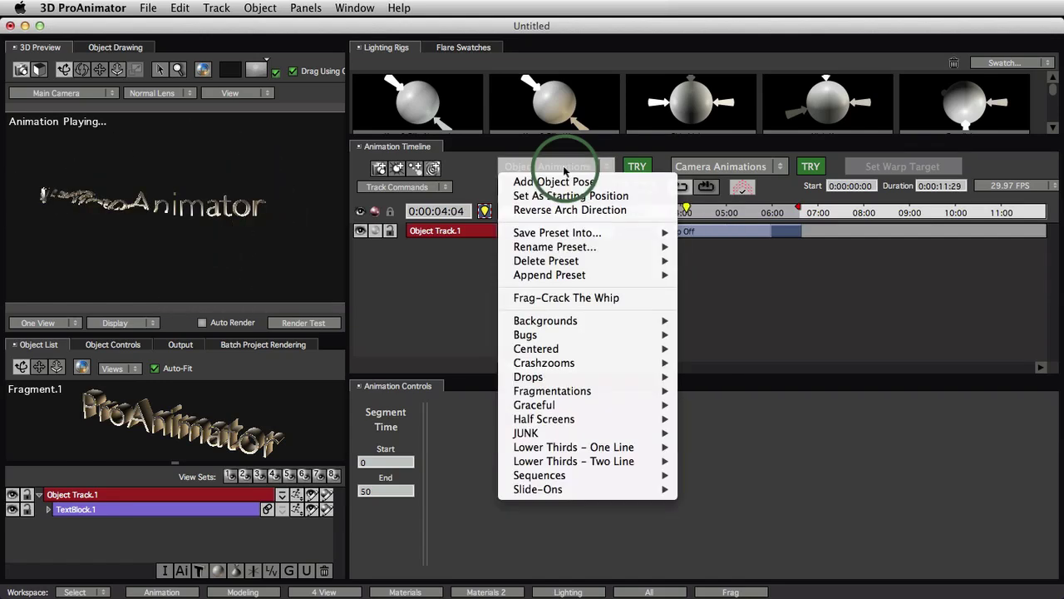
mouse_move(564, 322)
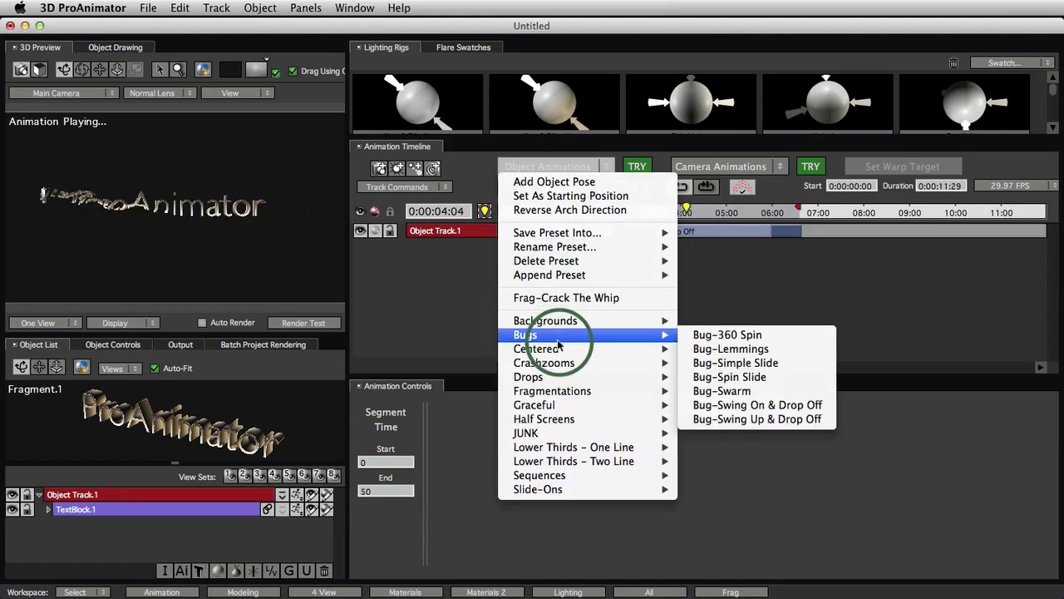
mouse_move(536, 349)
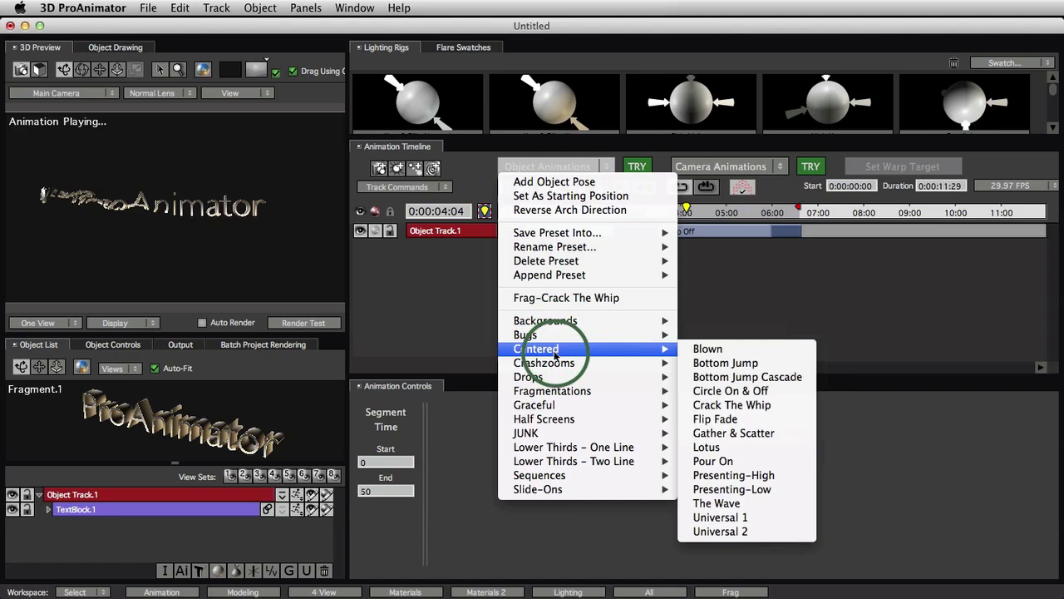
click(724, 349)
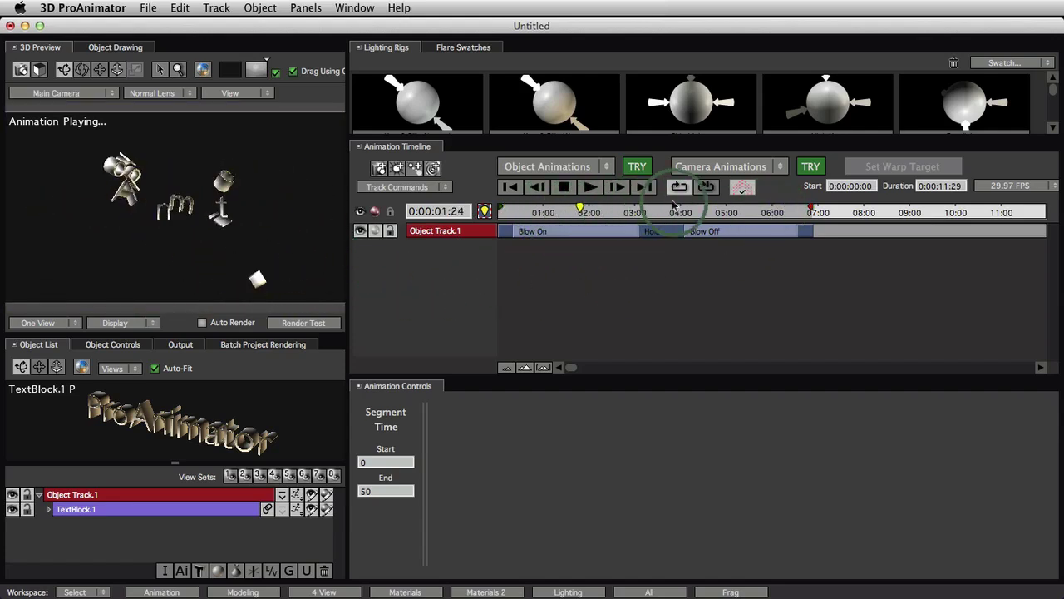
click(563, 188)
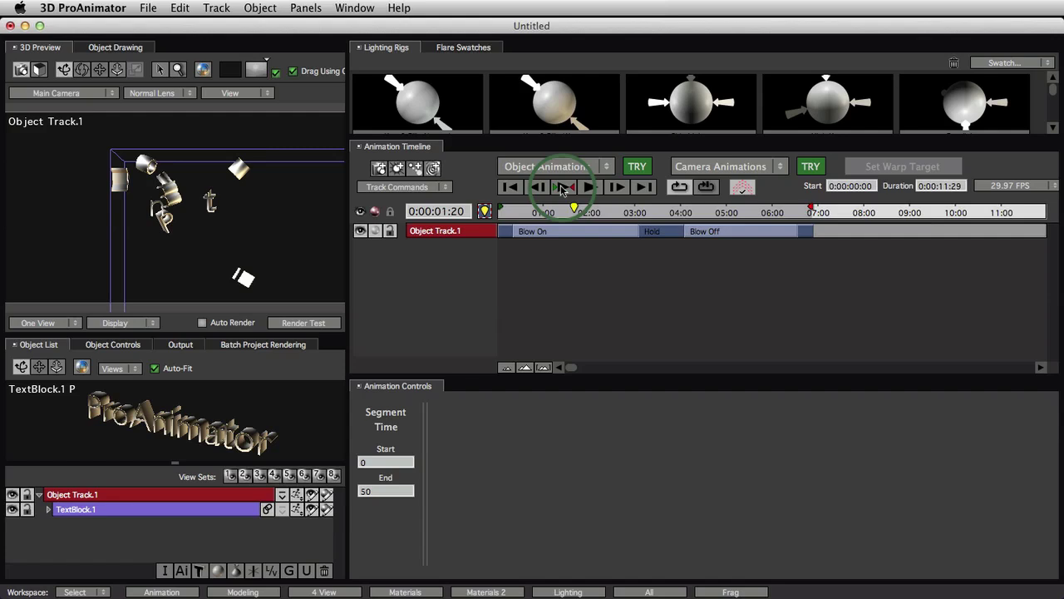
Step: Preview the animation with a test render and with Auto Render at 0:00:03:09, leaving Auto Render off
click(297, 323)
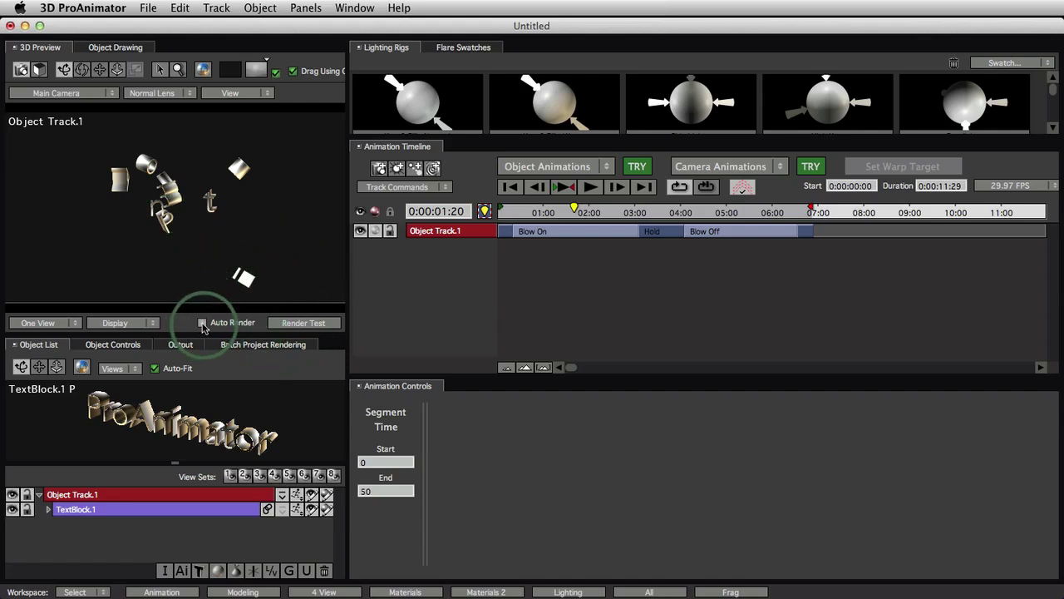
click(202, 323)
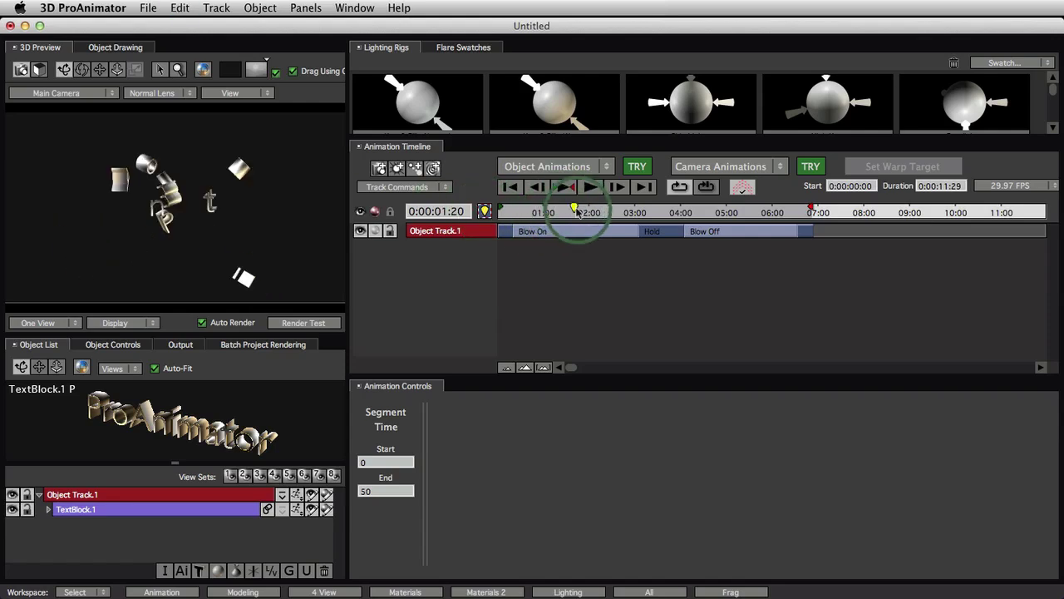
drag(576, 210, 653, 204)
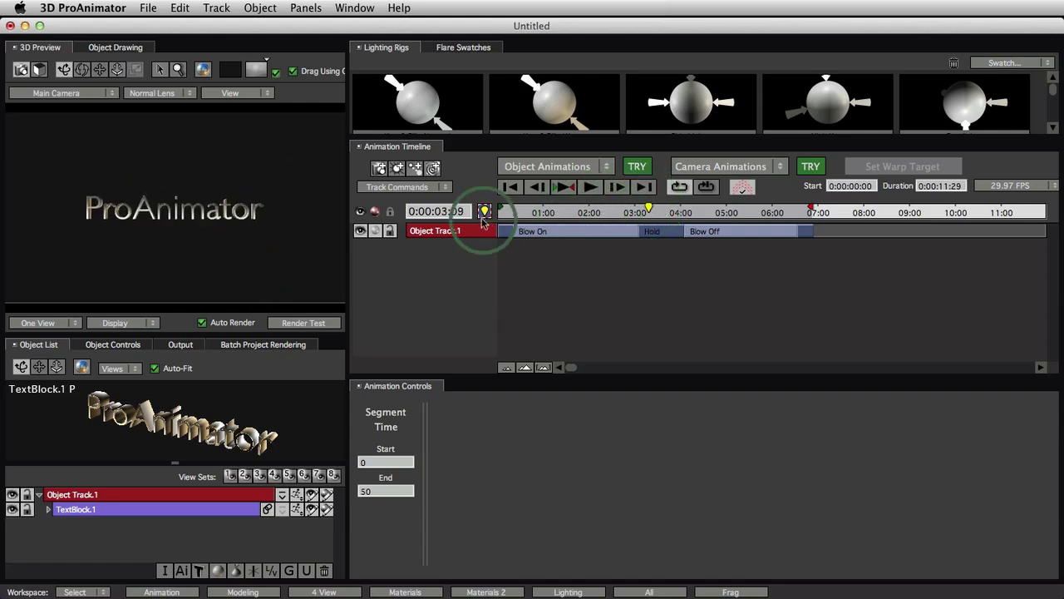
click(202, 322)
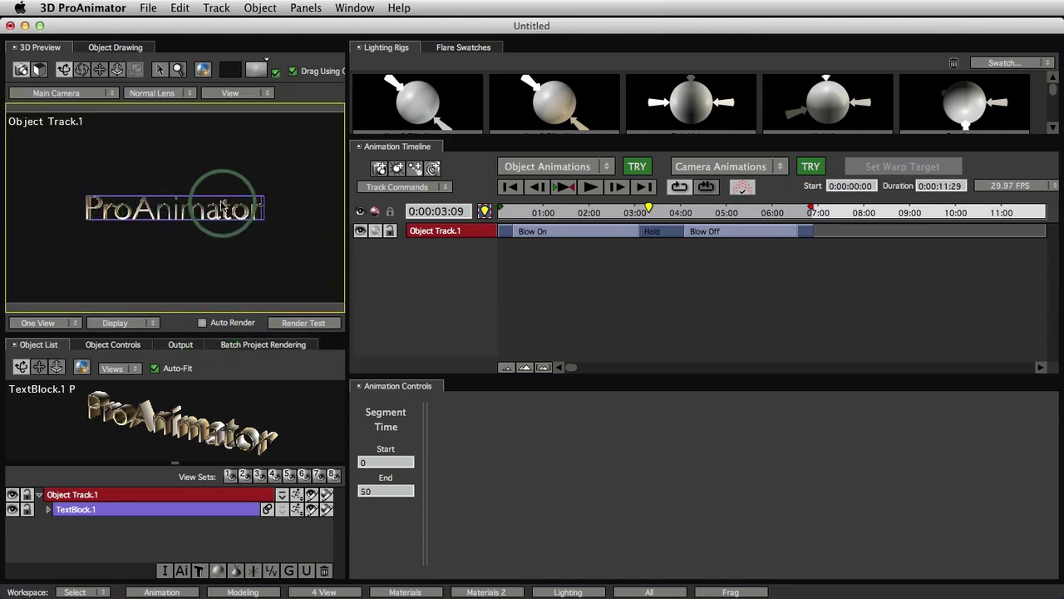
click(202, 322)
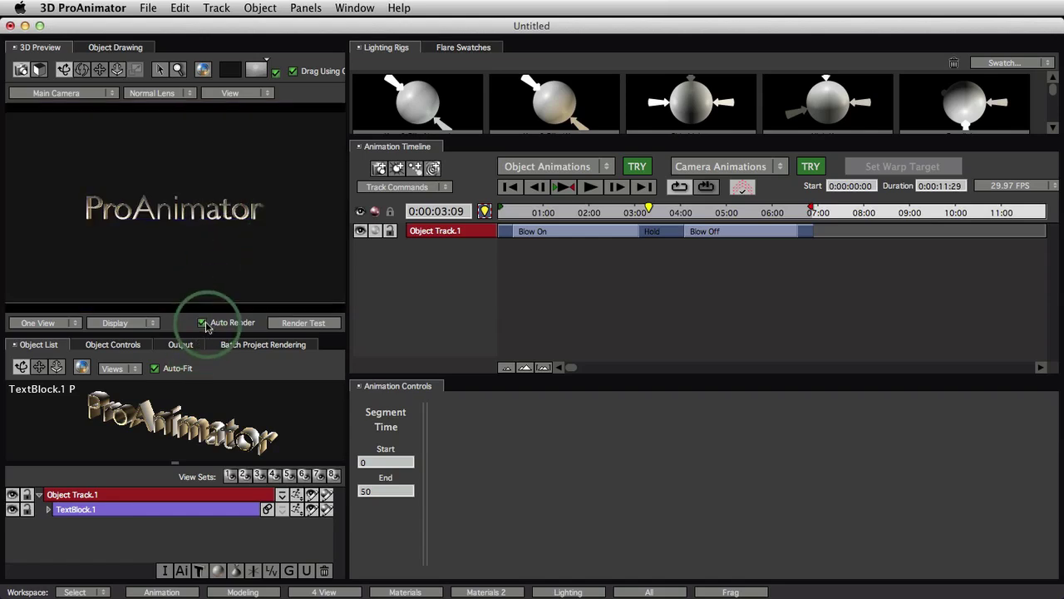
click(202, 322)
Step: Select the Blow On transition and preview it with Auto Render at 0:00:01:24, leaving Auto Render off
click(556, 234)
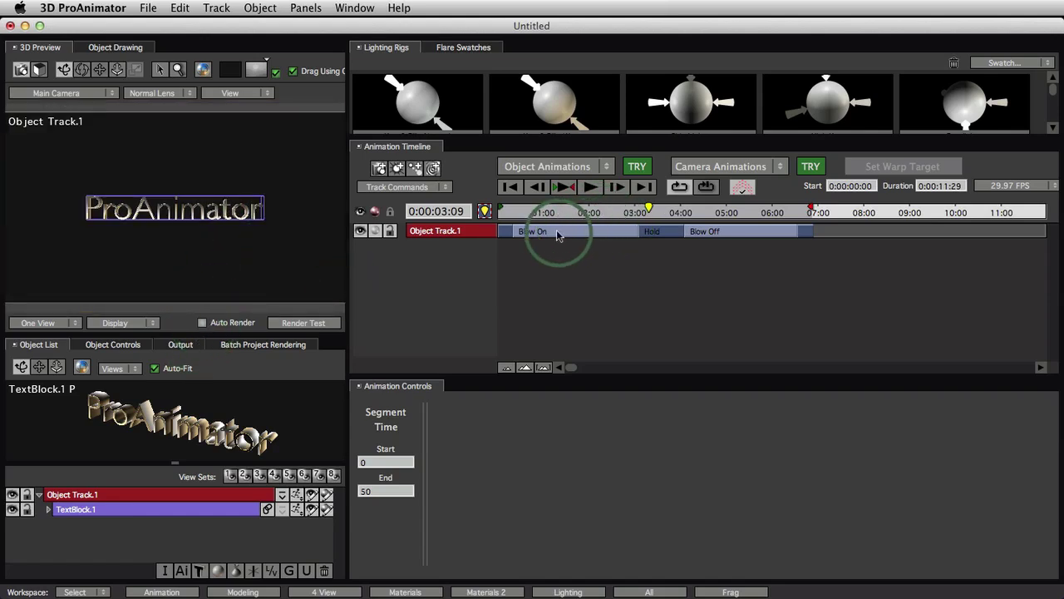
click(578, 233)
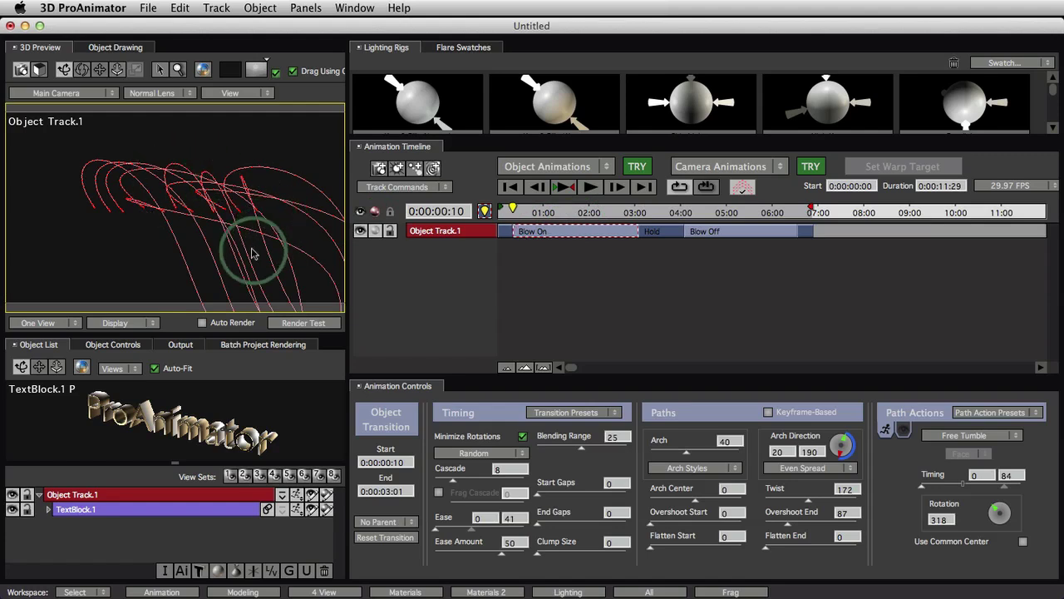
click(202, 323)
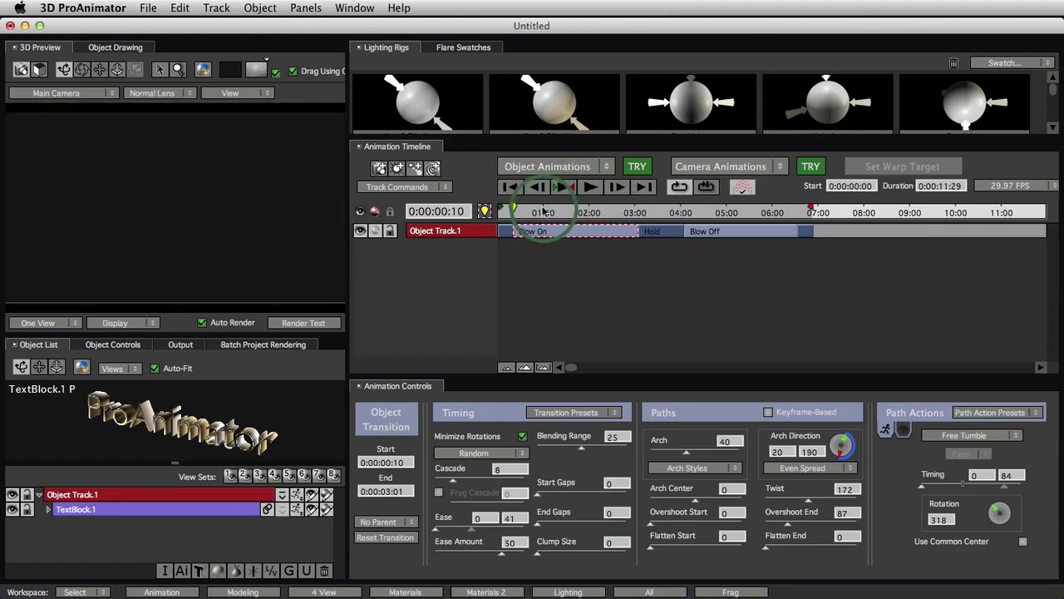
drag(542, 208, 581, 209)
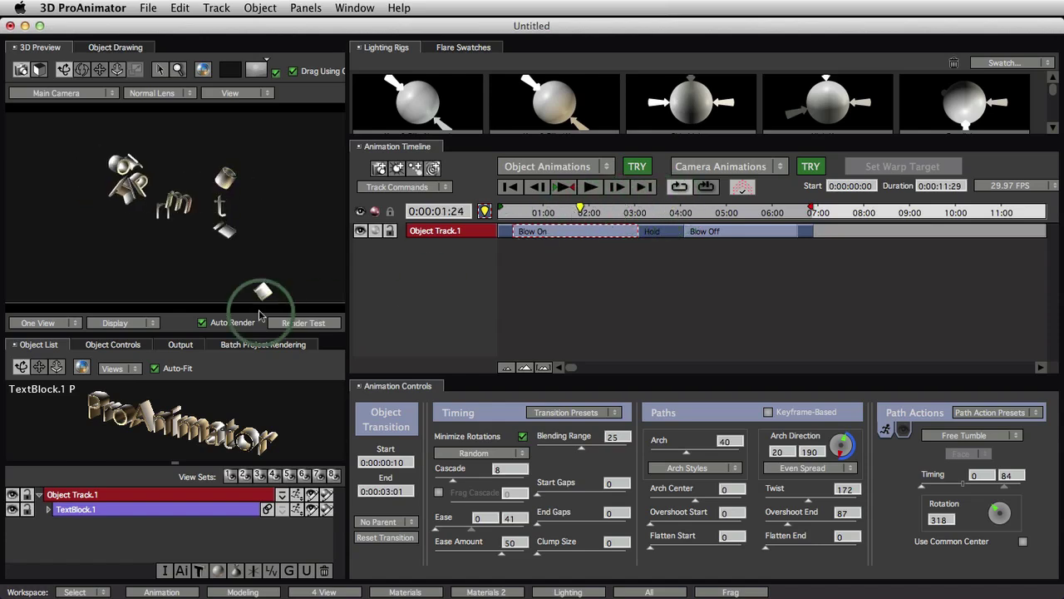
click(202, 323)
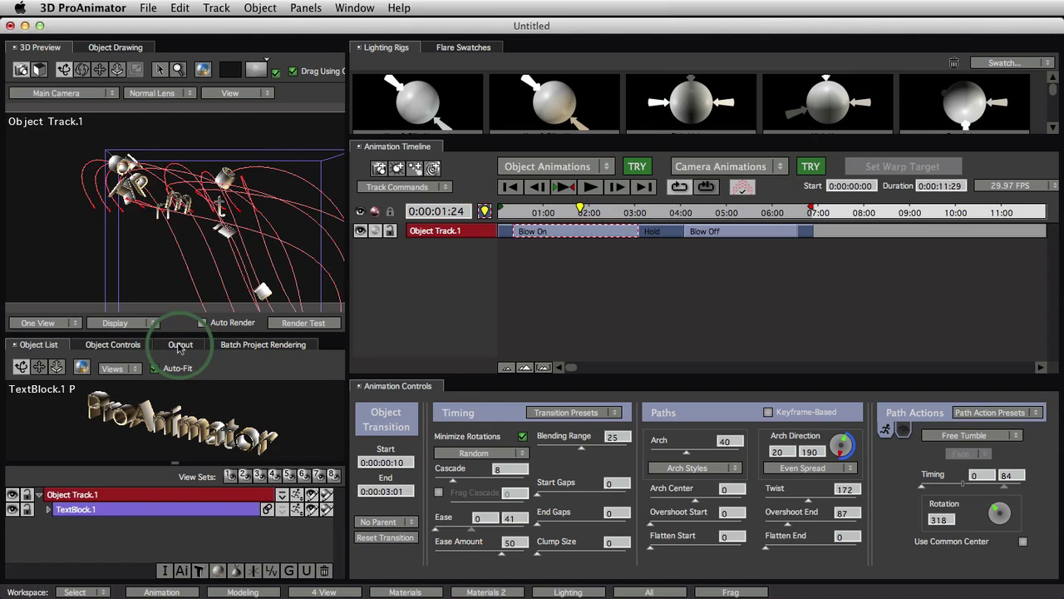
Step: Render the current frame at 1280 by 720 from the output settings, and close the rendered image
click(178, 346)
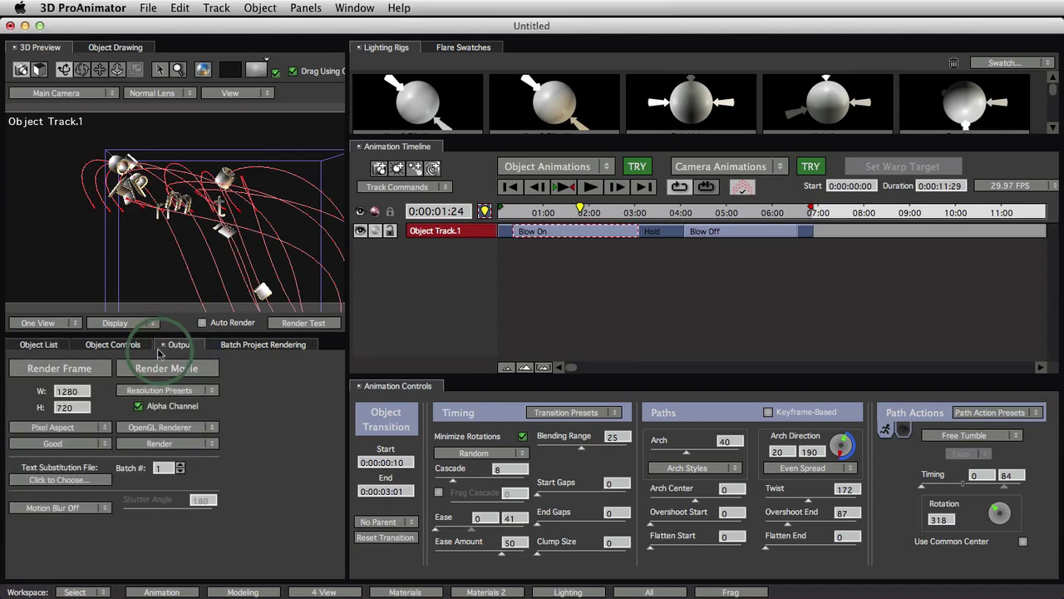
click(82, 368)
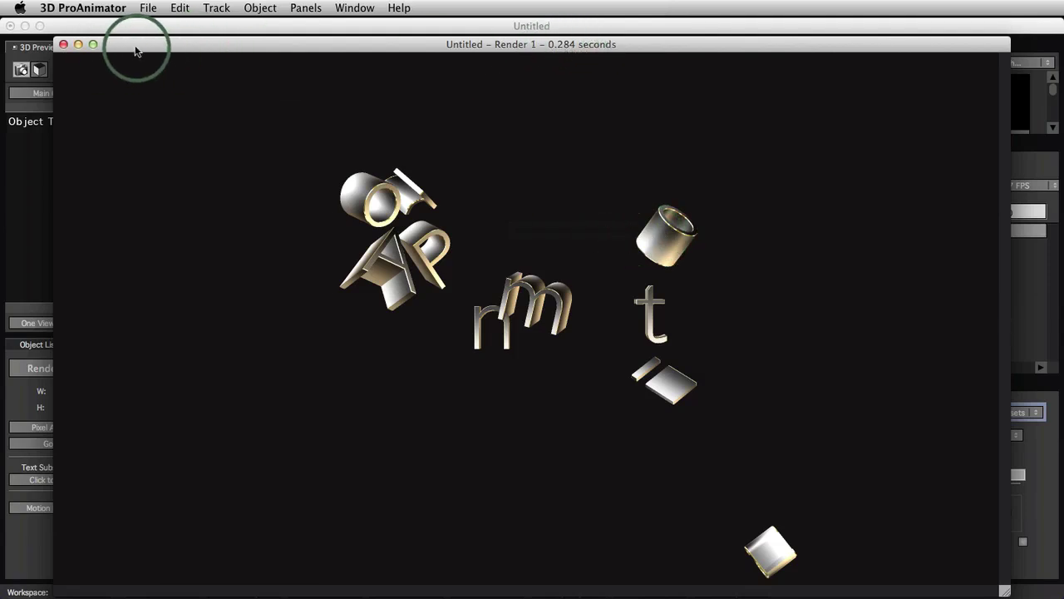
drag(138, 48, 177, 64)
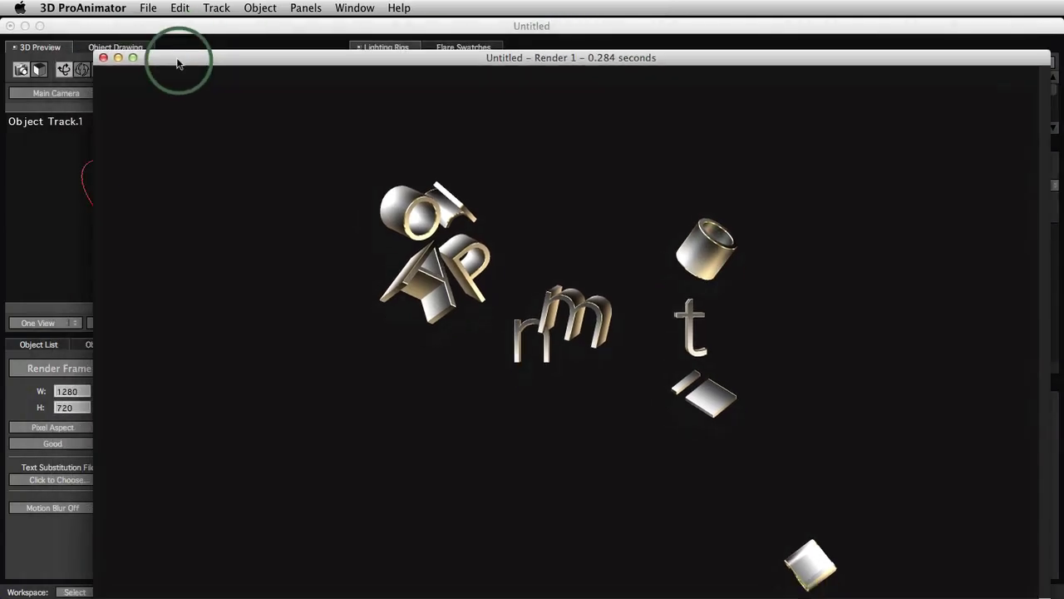
click(103, 58)
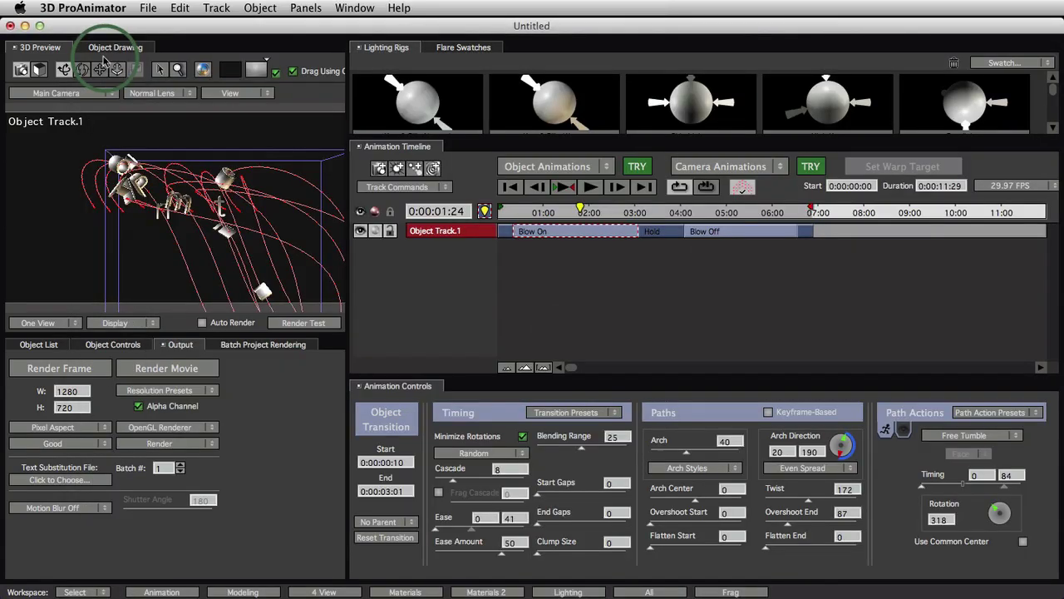
Step: Examine the output settings' render range and field rendering options without changing them
click(264, 345)
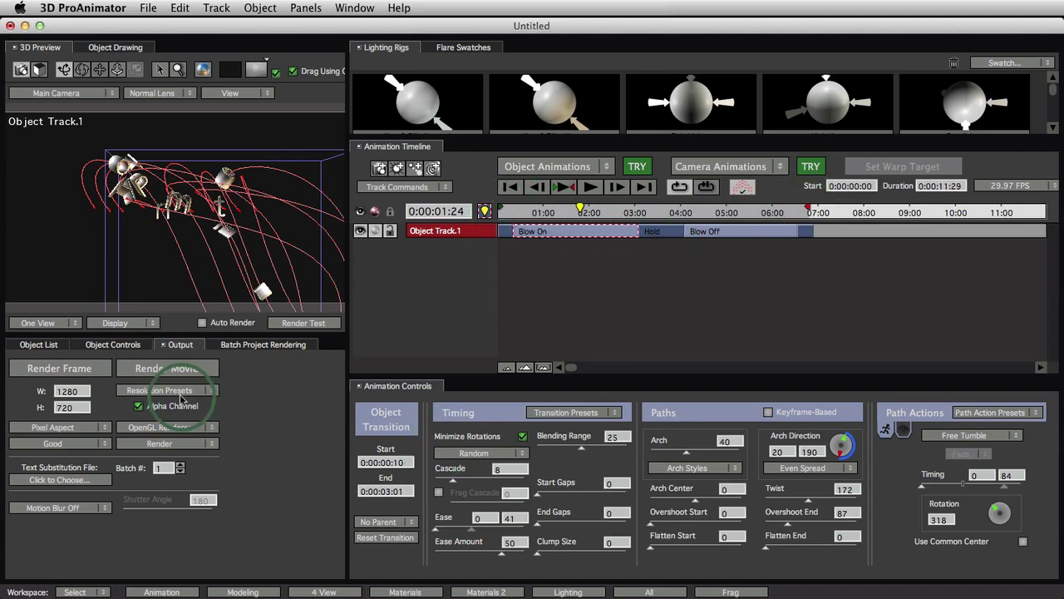
click(162, 443)
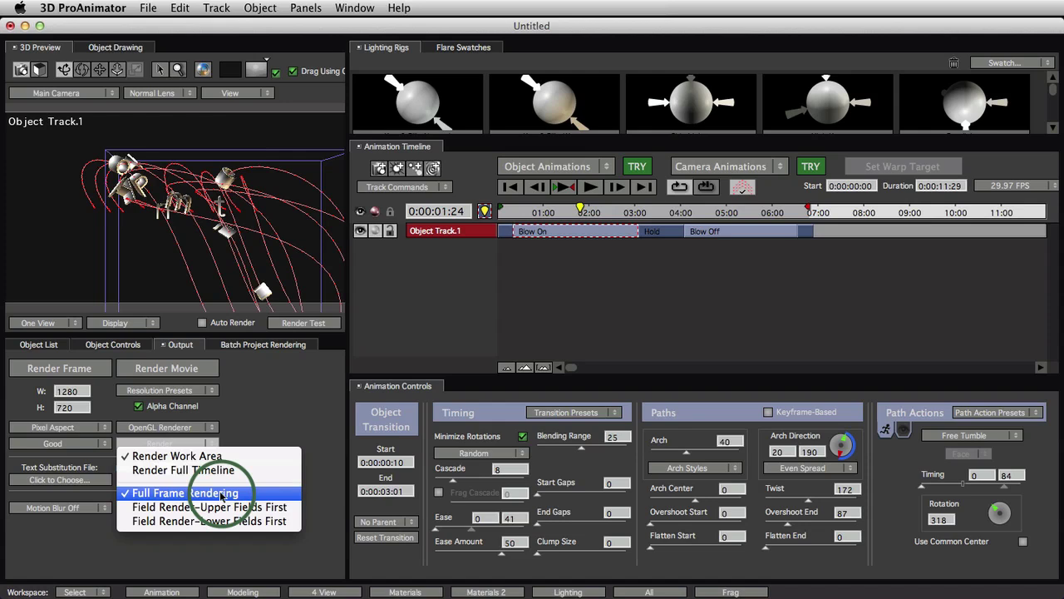
click(269, 415)
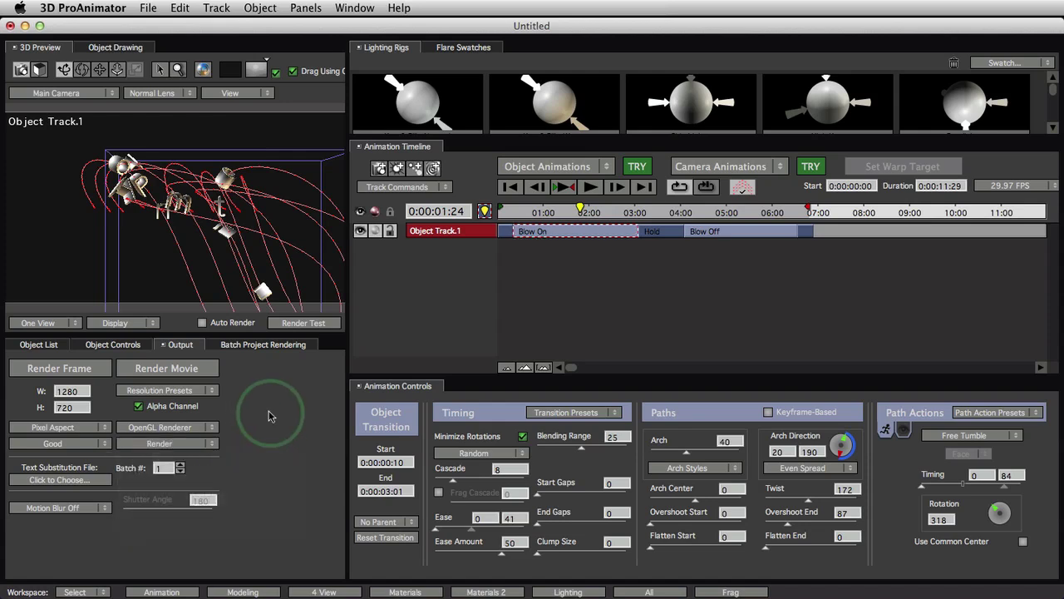
Step: Examine the available renderer, resolution preset and pixel aspect options in the output settings without changing them
click(190, 427)
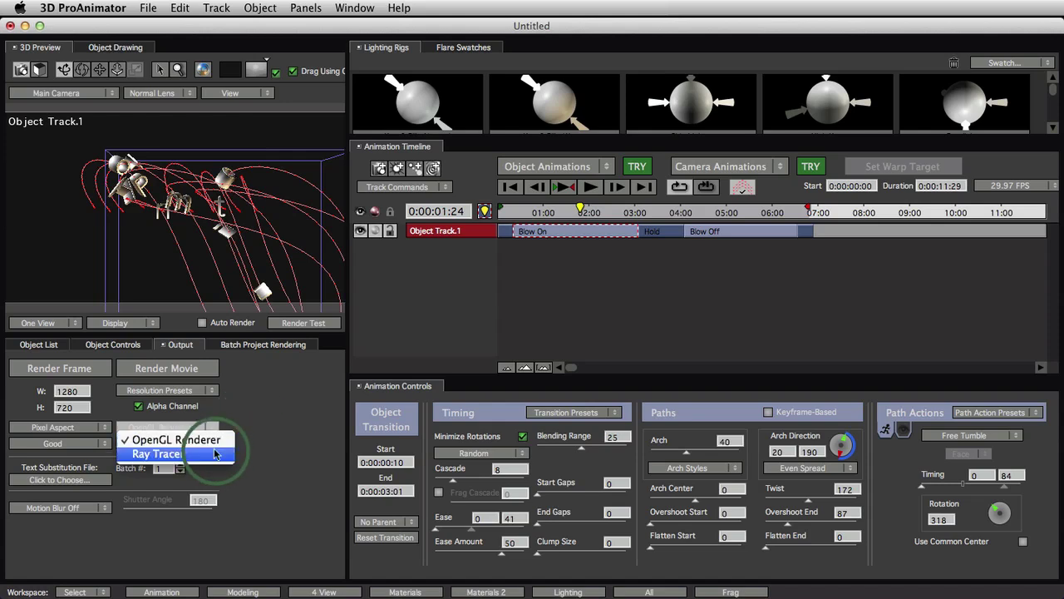
click(247, 421)
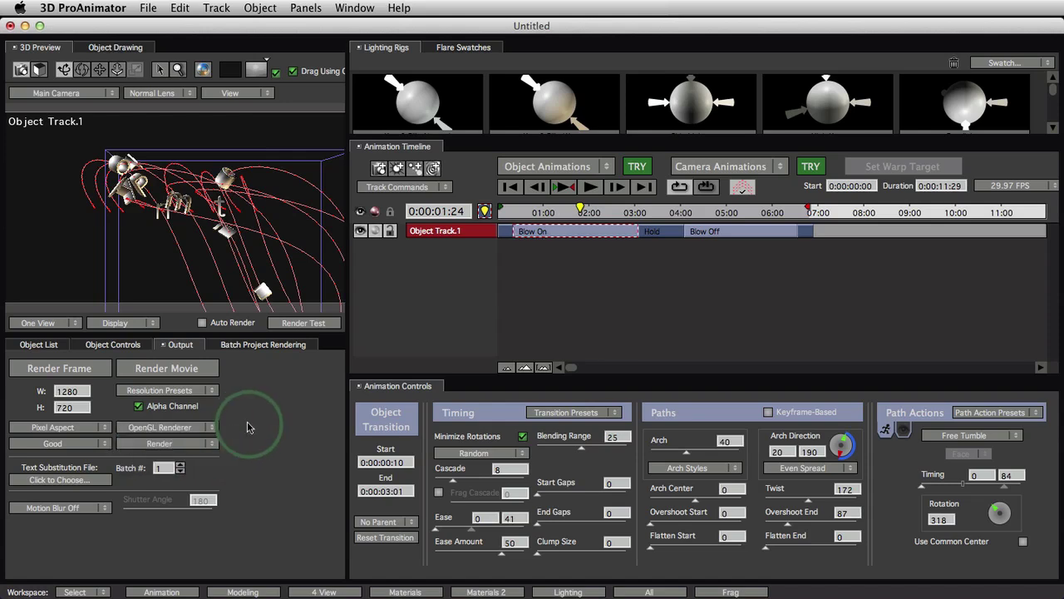
click(194, 391)
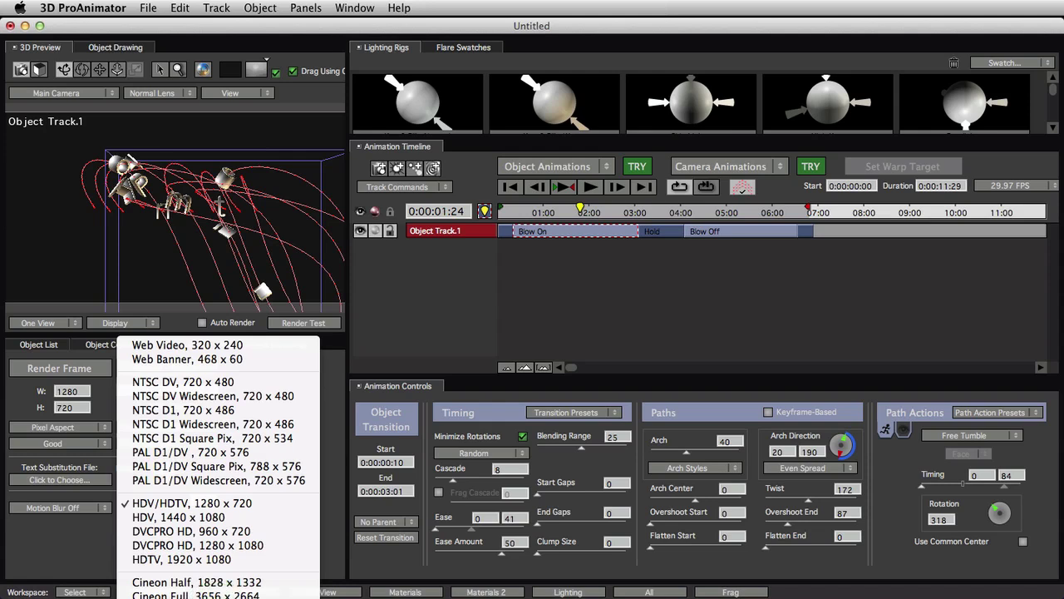
click(307, 388)
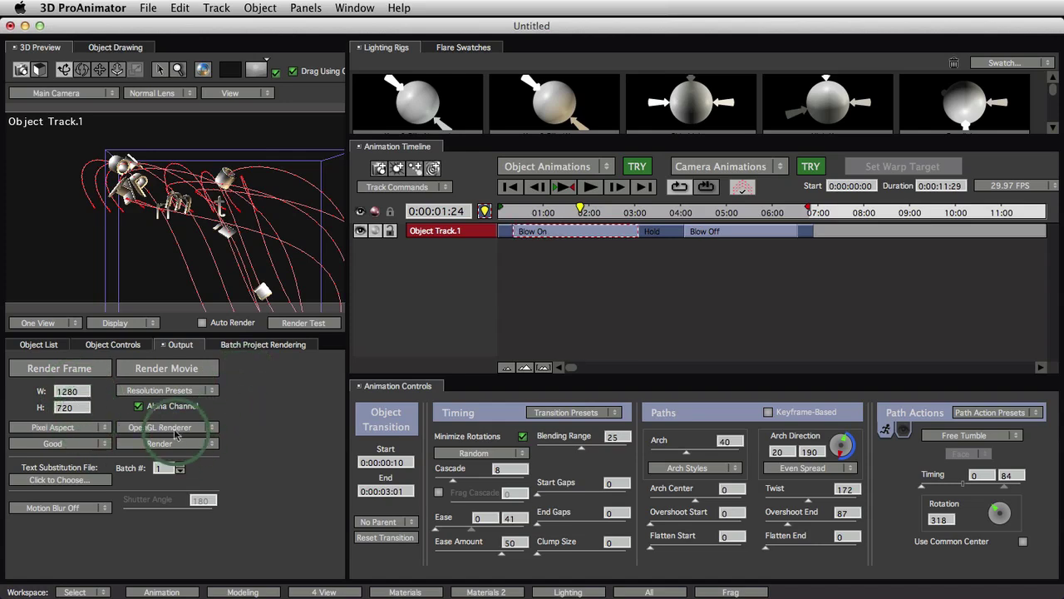
click(81, 427)
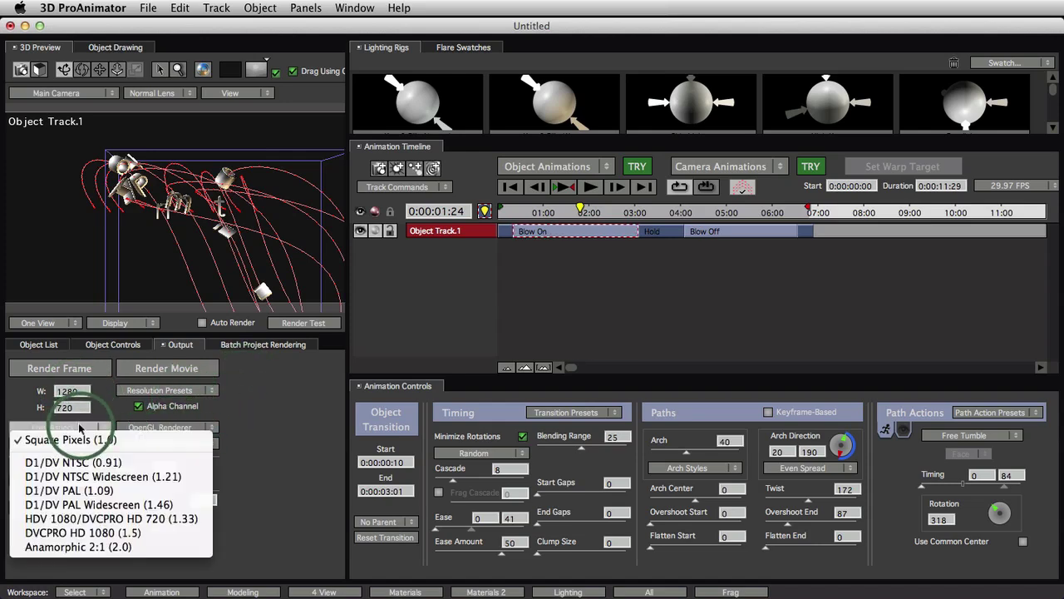
click(259, 454)
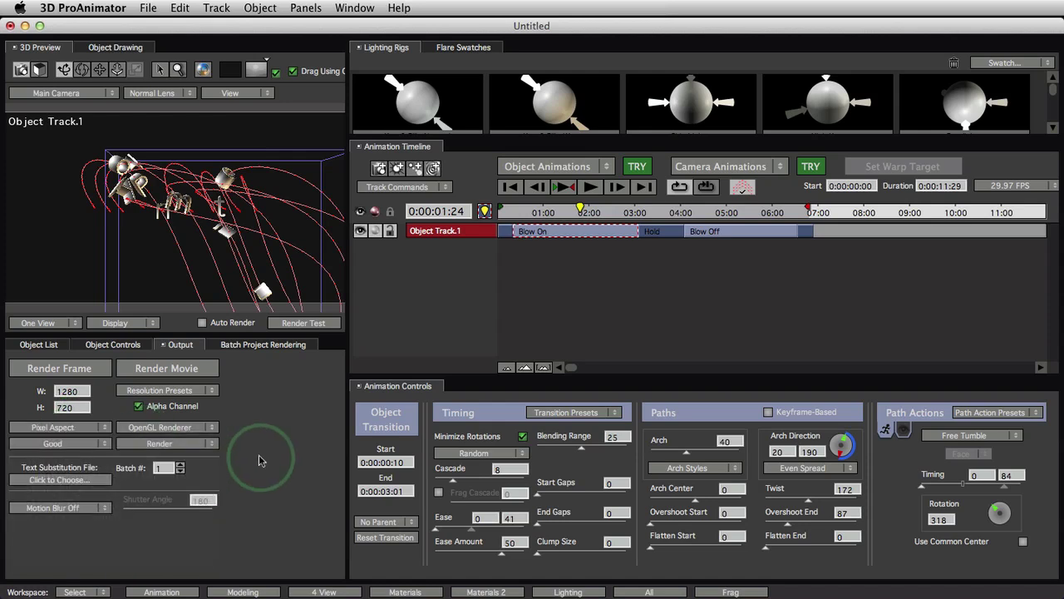
Step: Render the current frame with the existing output settings and close the rendered image
click(83, 369)
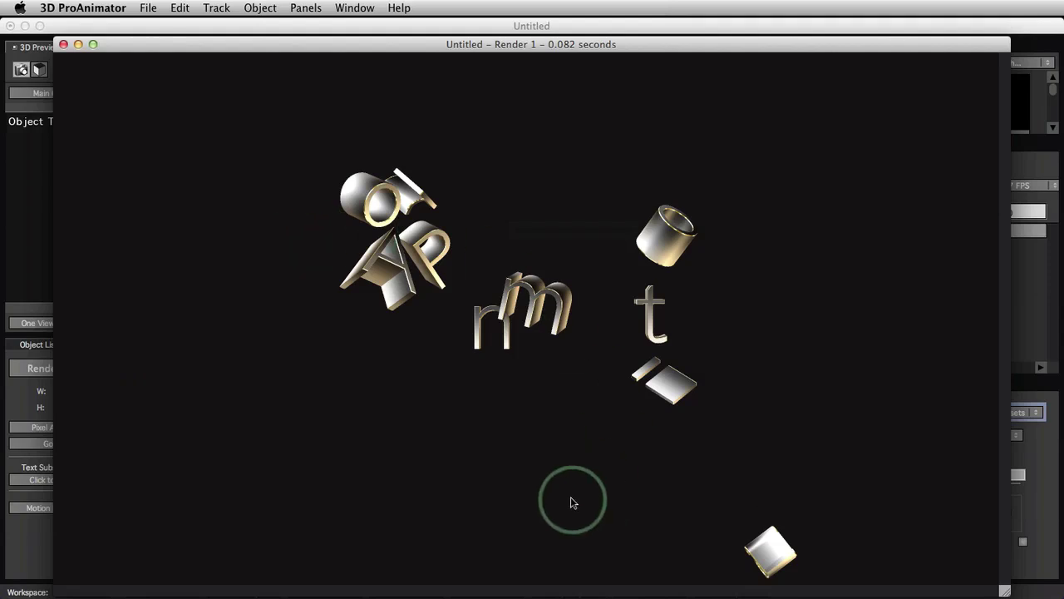
click(64, 44)
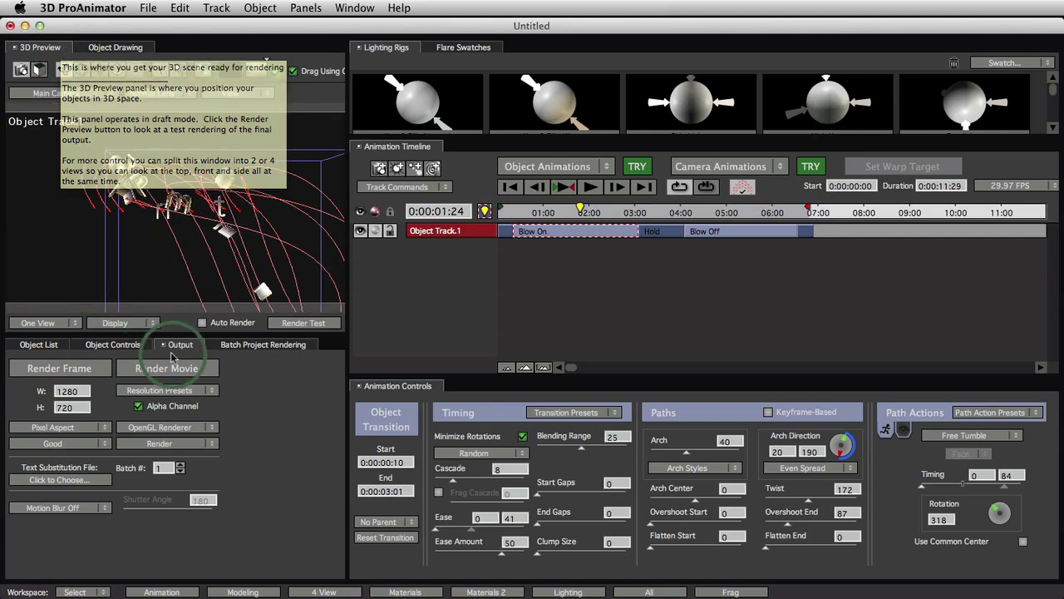
Step: Render the animation to a Quicktime Movie file named "Up and Running" in the Renderings folder
click(185, 374)
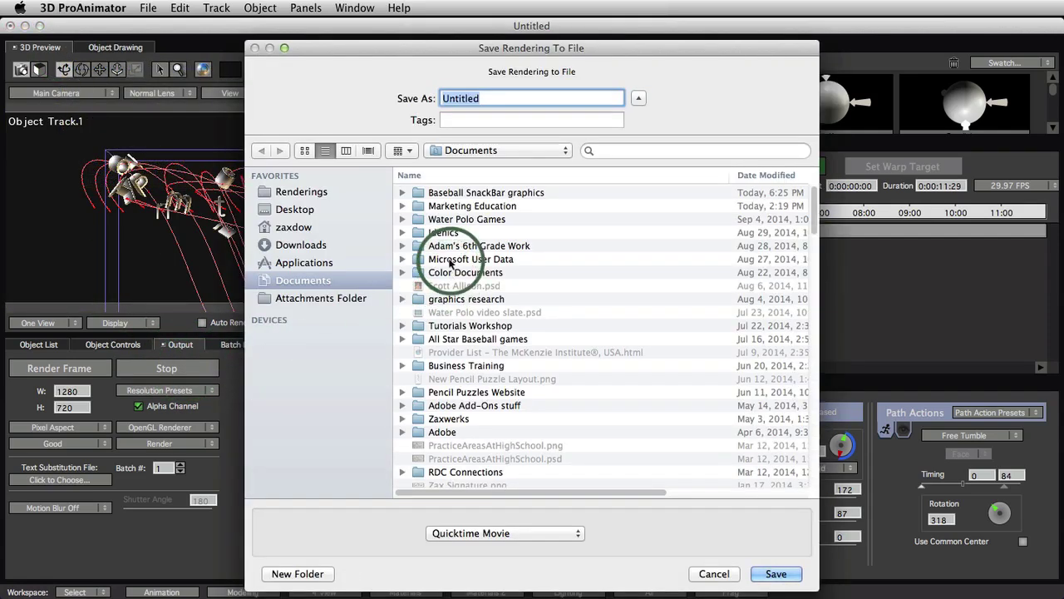
click(301, 196)
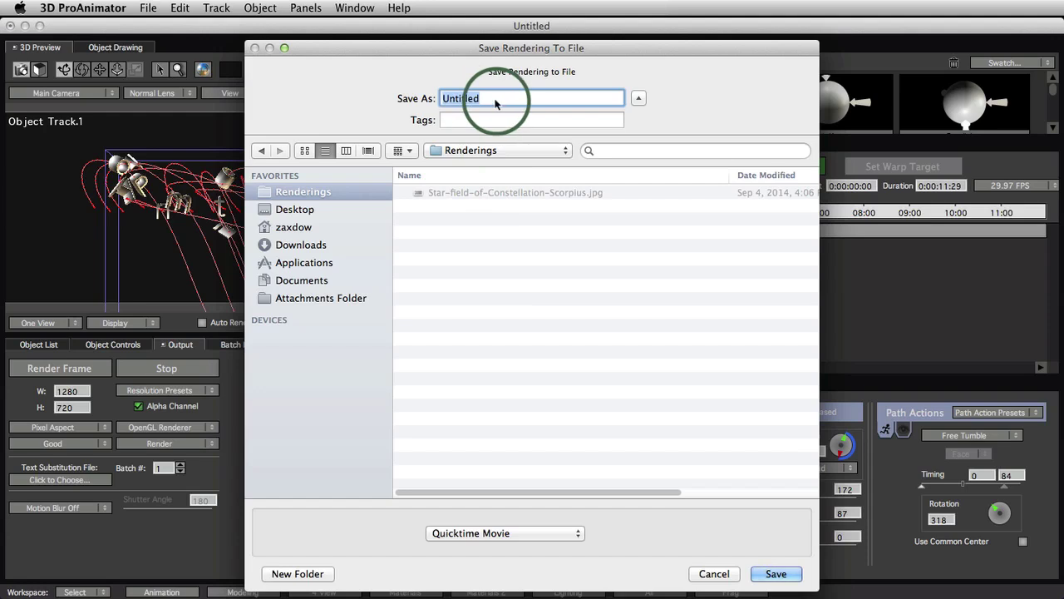
text(Up and Running)
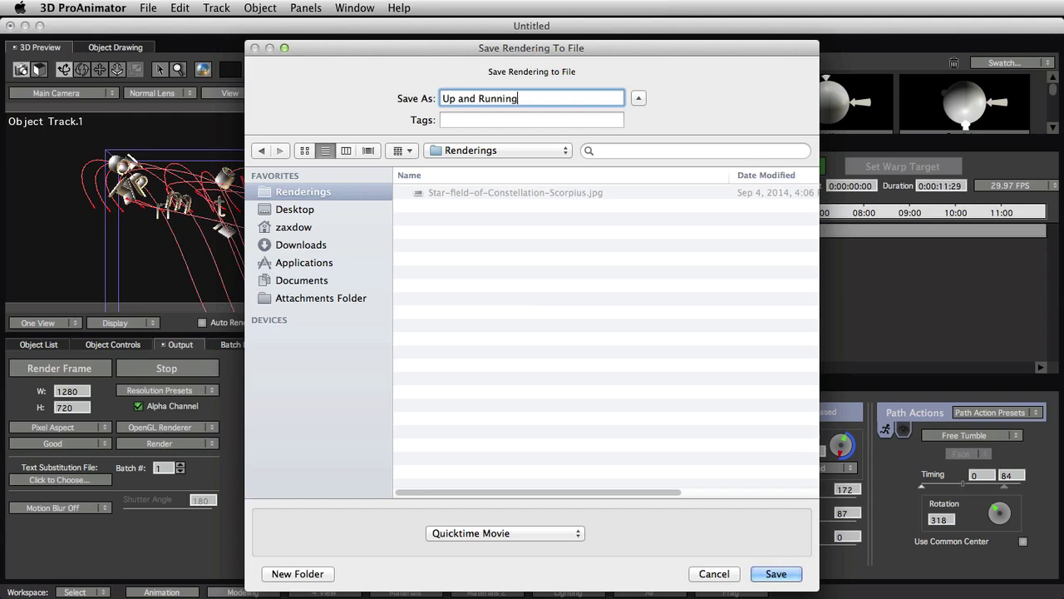
click(524, 537)
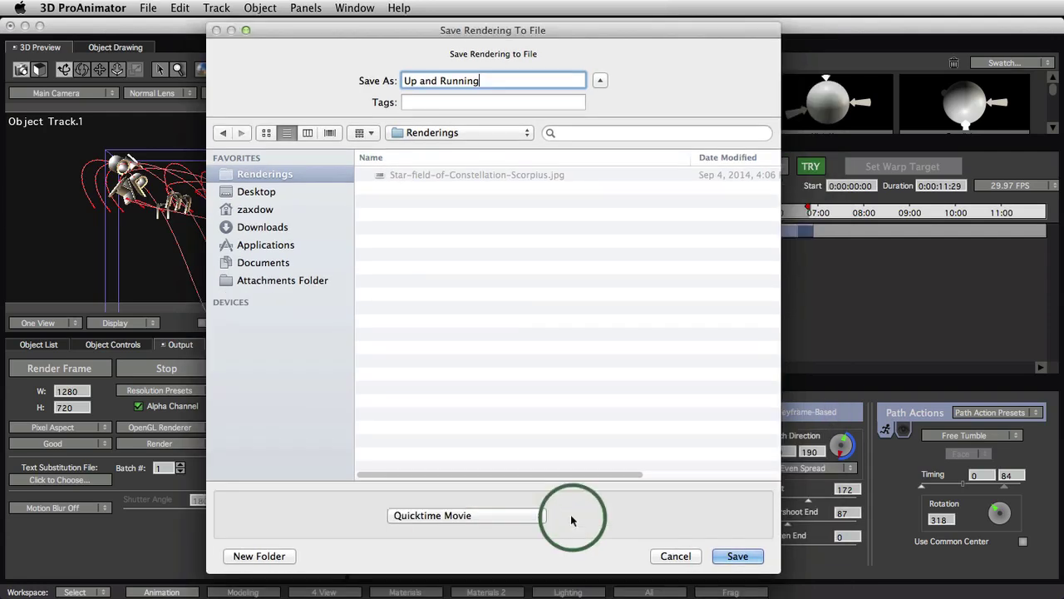
click(527, 515)
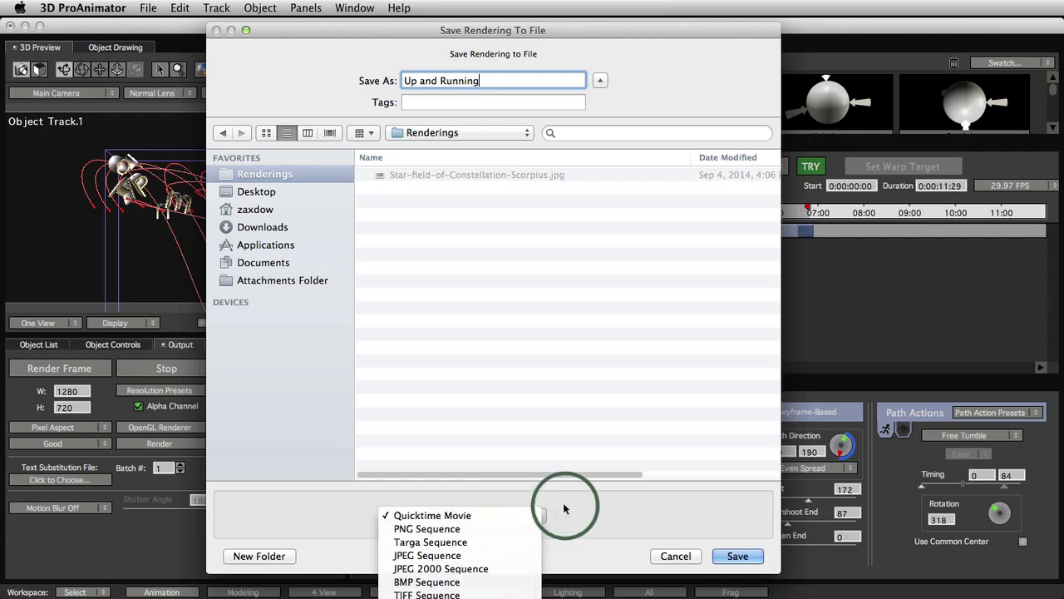
click(589, 497)
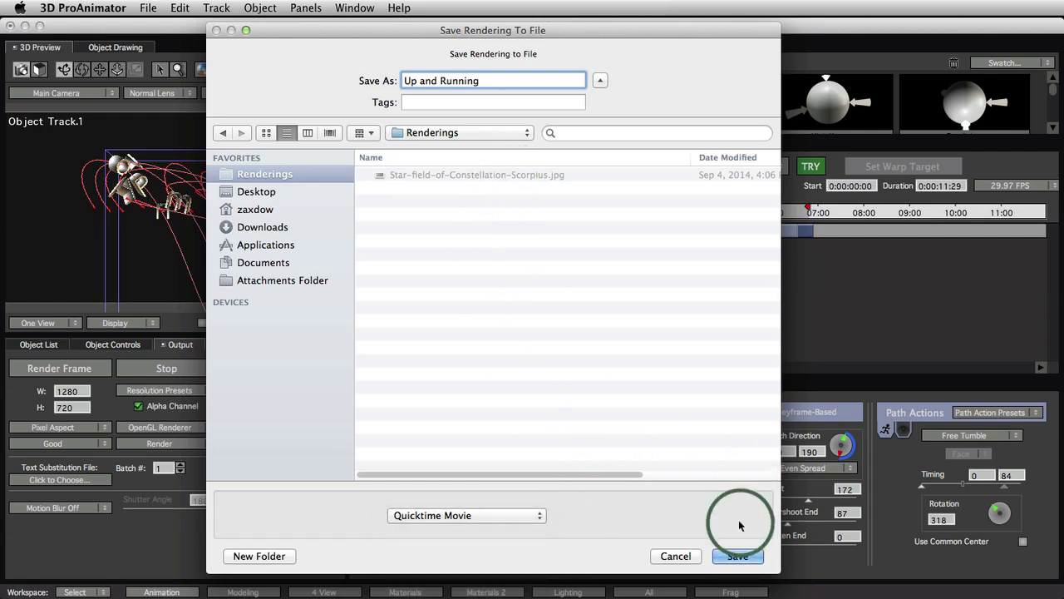
click(736, 556)
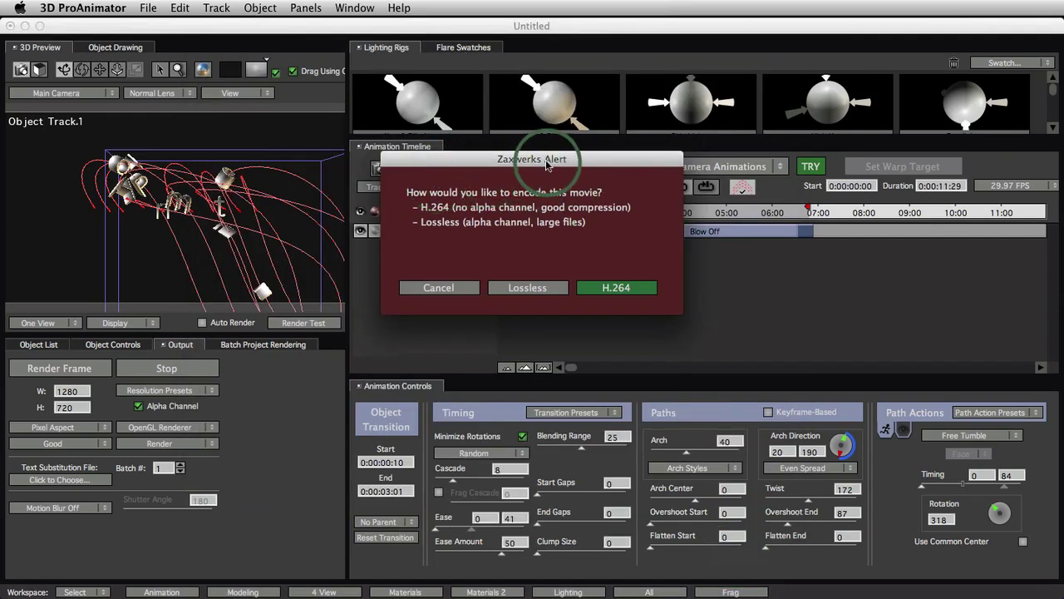
Step: Choose H.264 encoding for the movie and let it render
drag(549, 164, 491, 208)
click(464, 337)
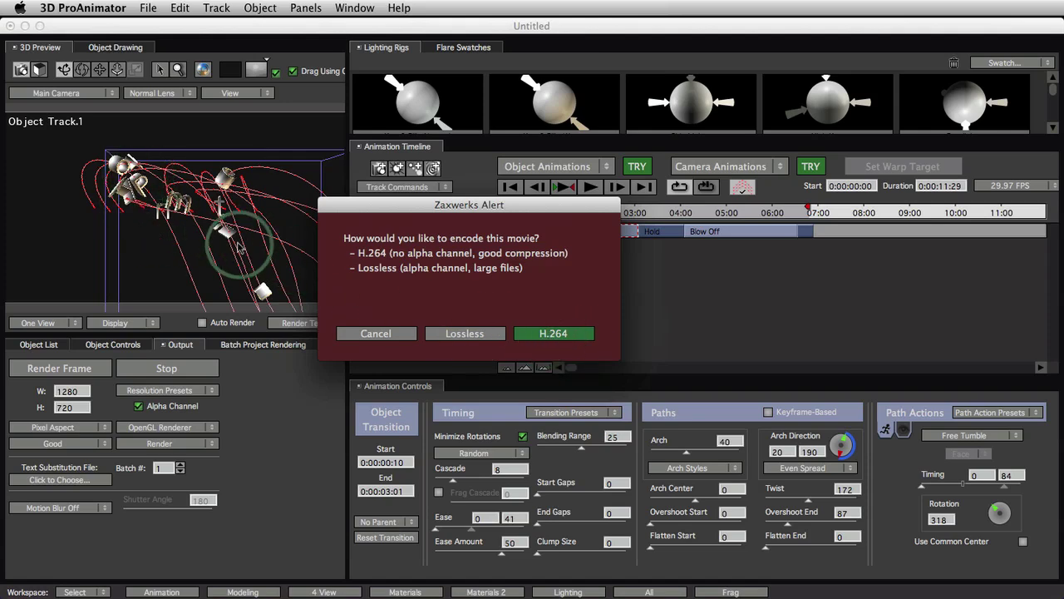
click(561, 333)
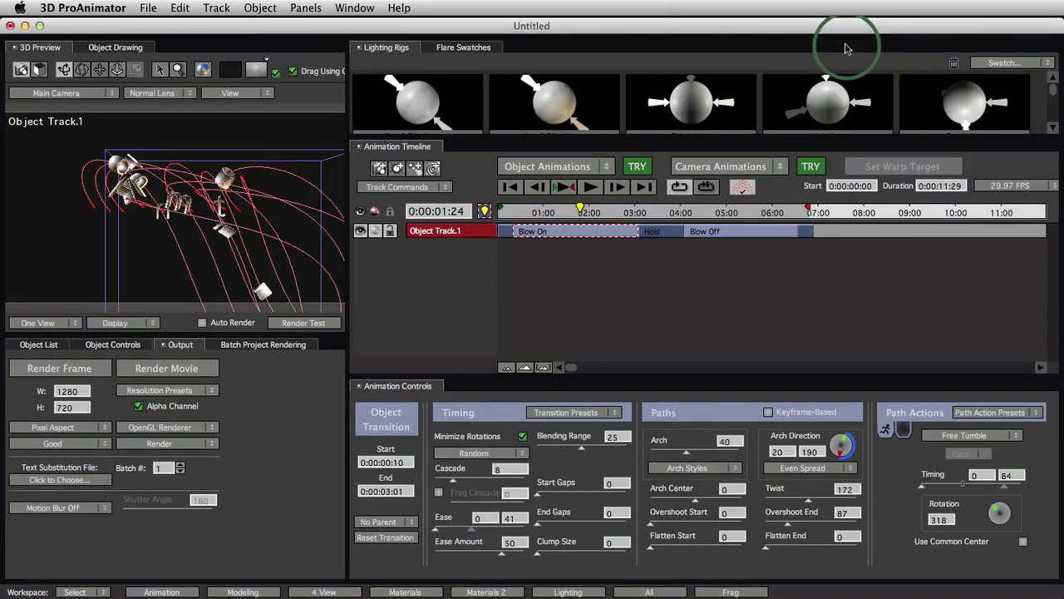
Step: Hide 3D ProAnimator and open Up and Running.mov from the Renderings folder in QuickTime Player
click(83, 8)
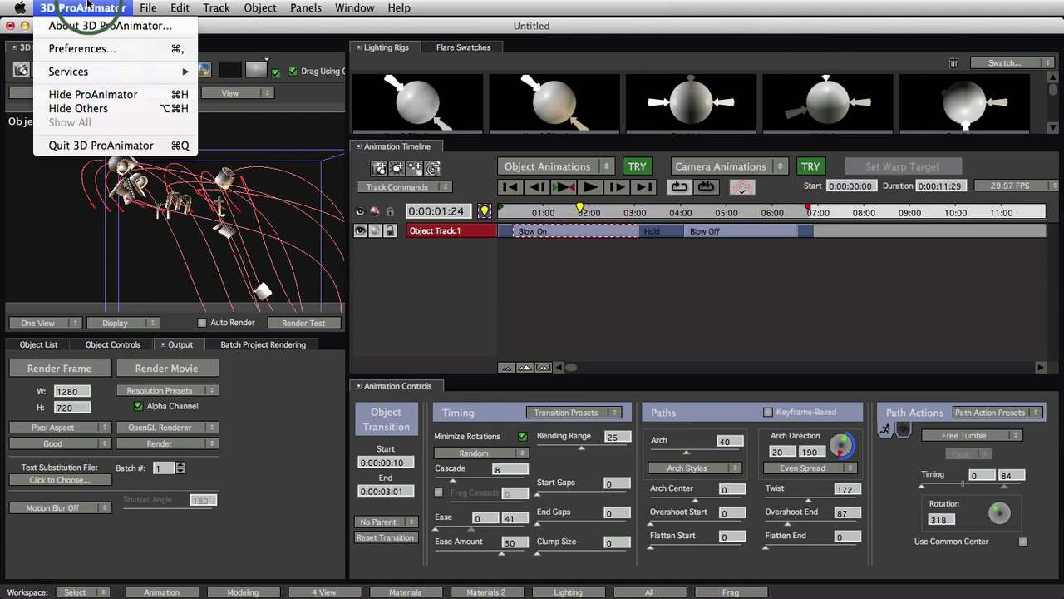
click(94, 88)
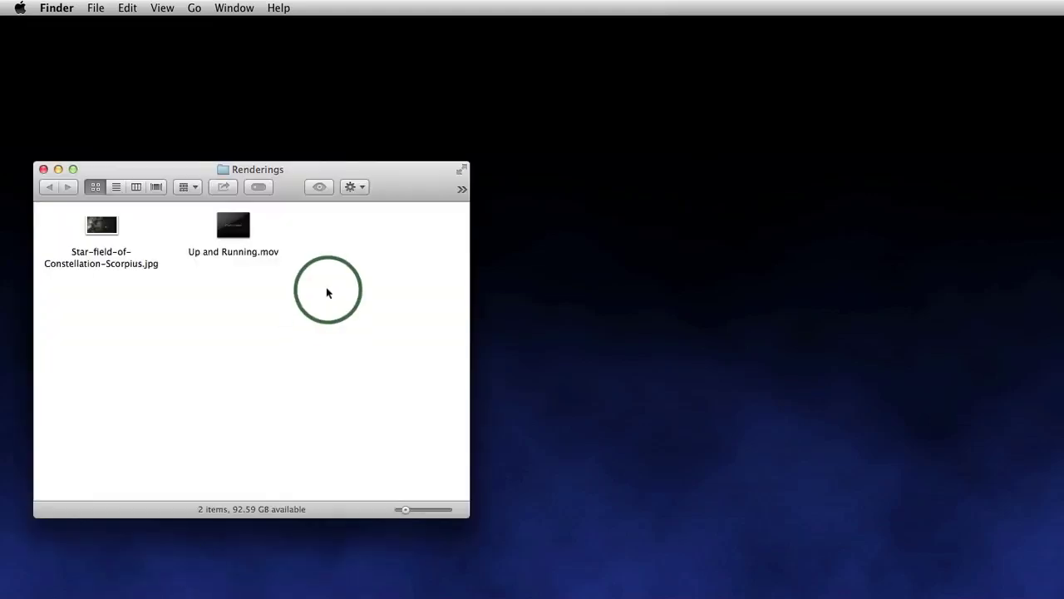
click(232, 231)
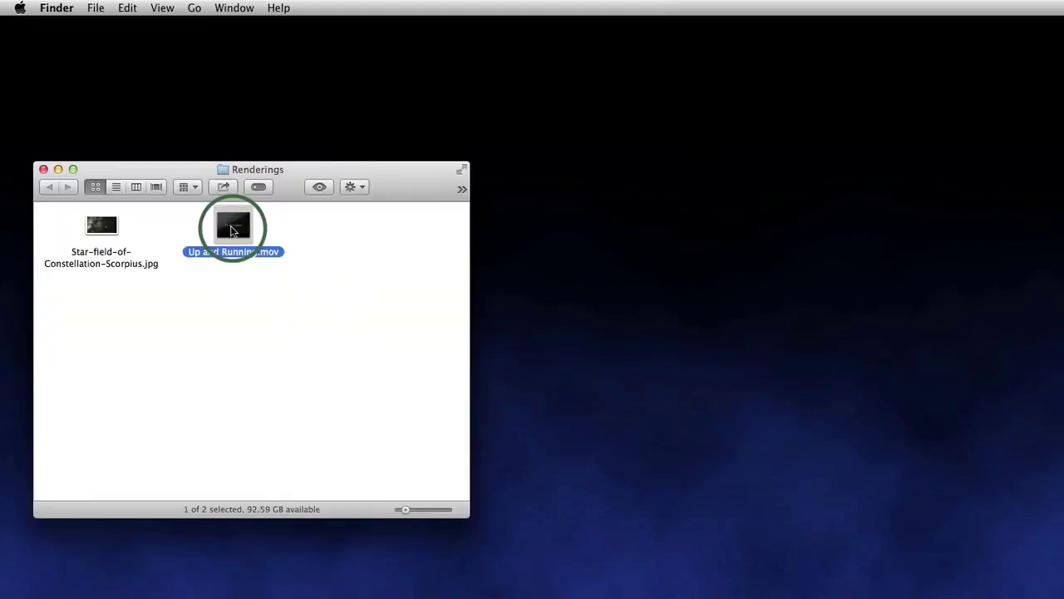
double_click(233, 231)
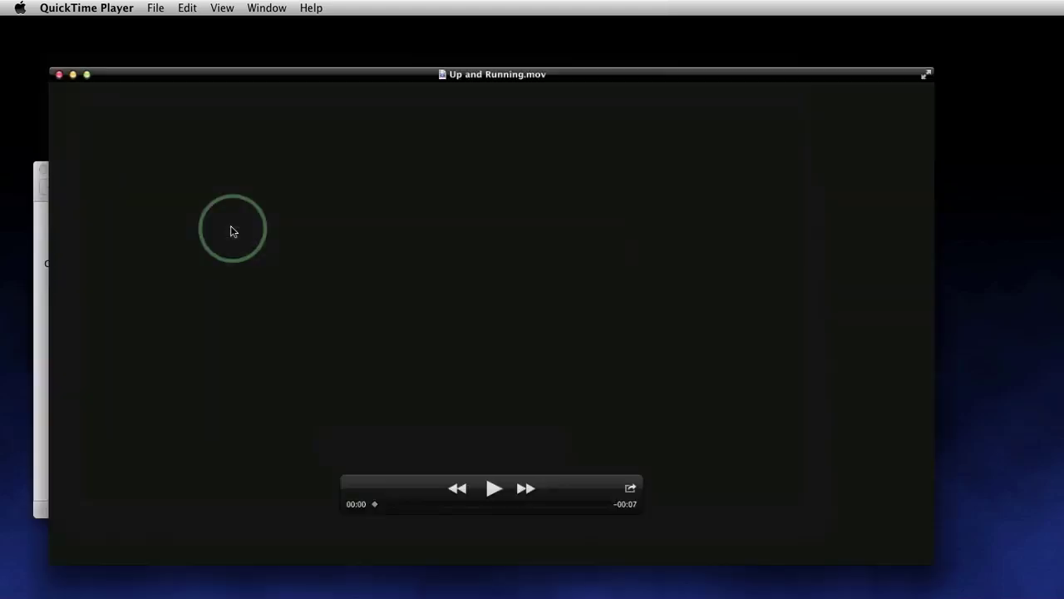
Step: Play the rendered movie, quit QuickTime Player, close the Renderings folder window and return to 3D ProAnimator
click(515, 520)
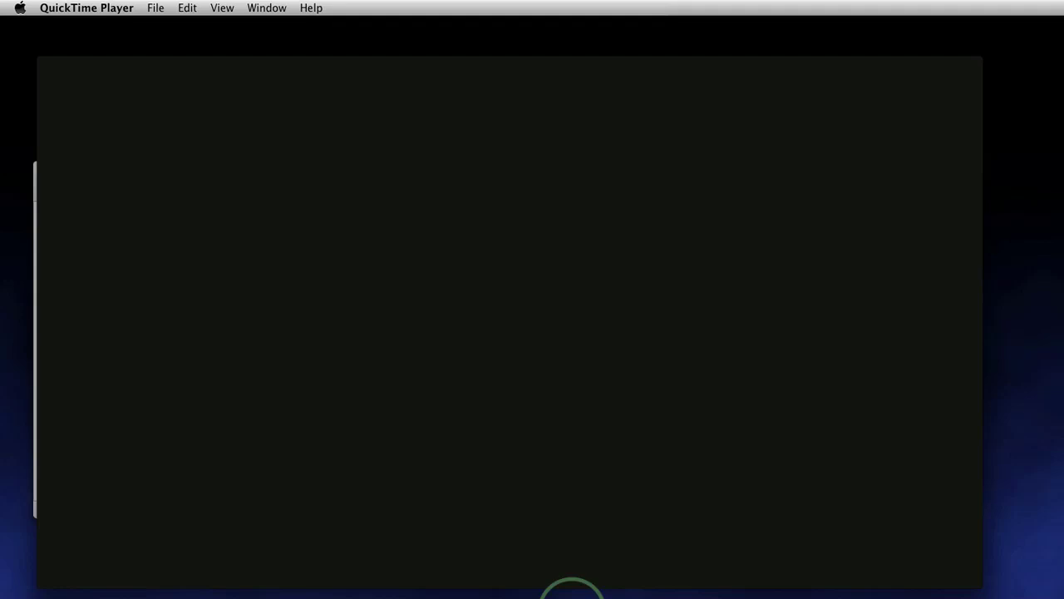
click(510, 507)
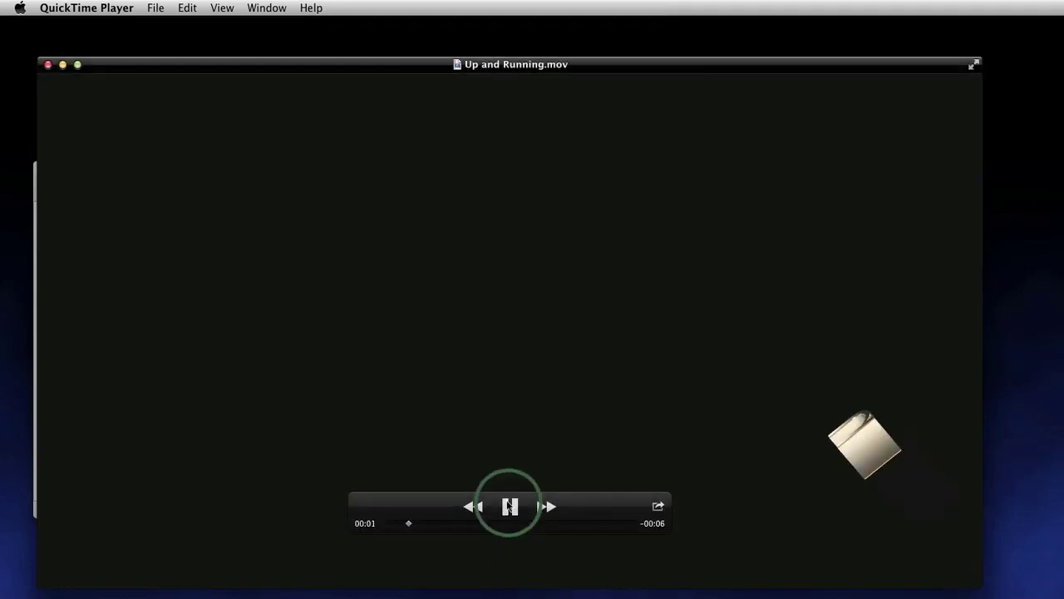
click(508, 504)
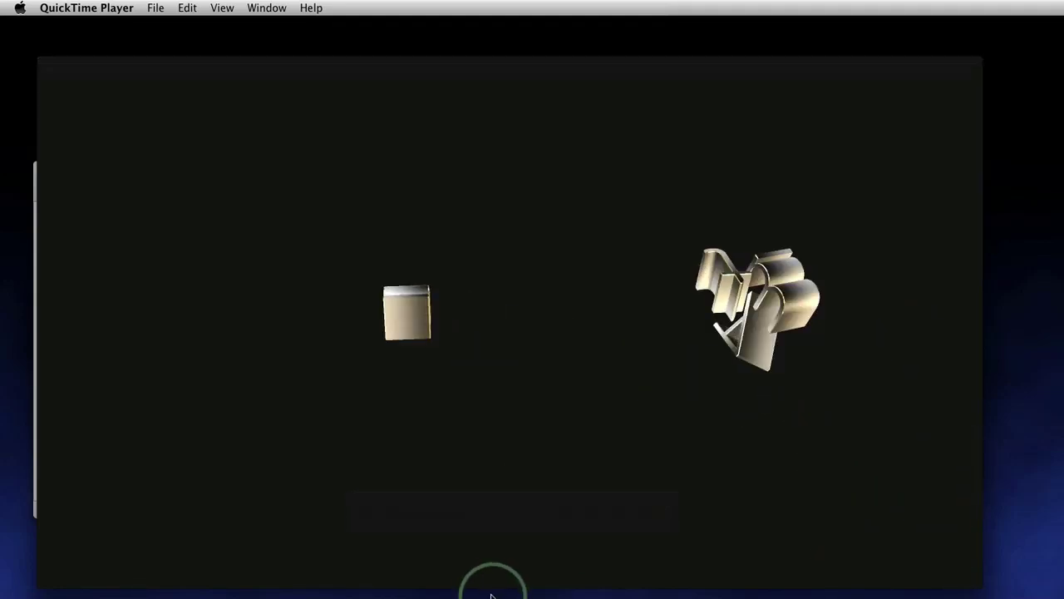
key(super+q)
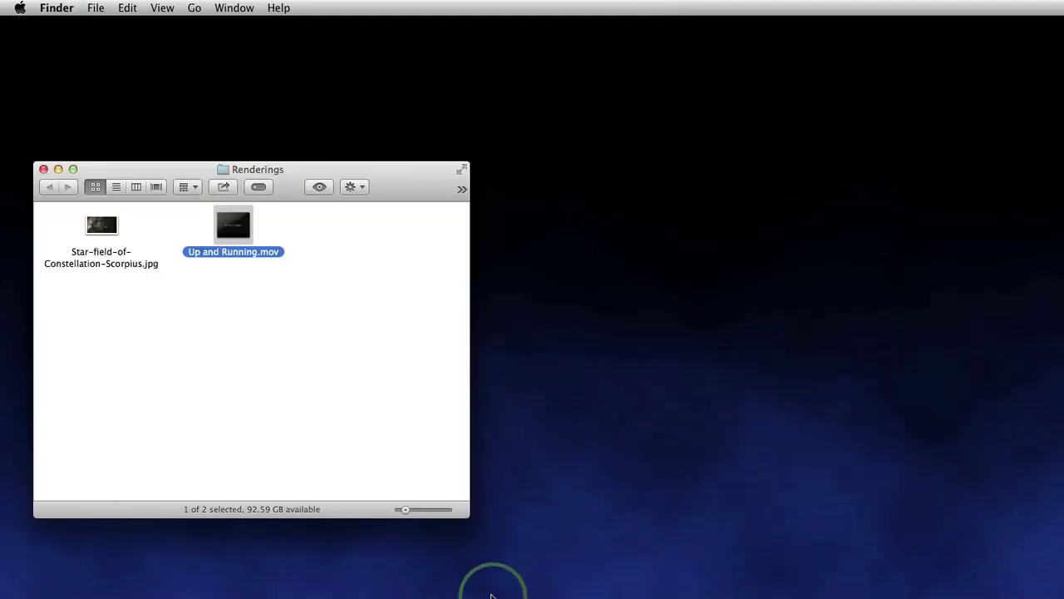
click(43, 171)
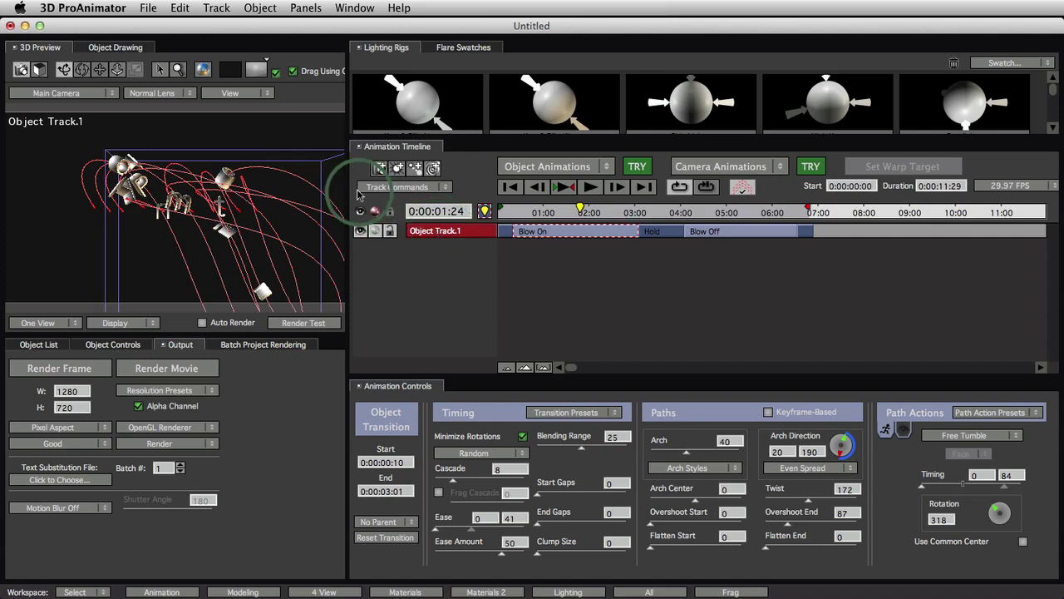
Step: Delete Object Track.1 along with its objects, and start a new scene without saving the current one
click(396, 187)
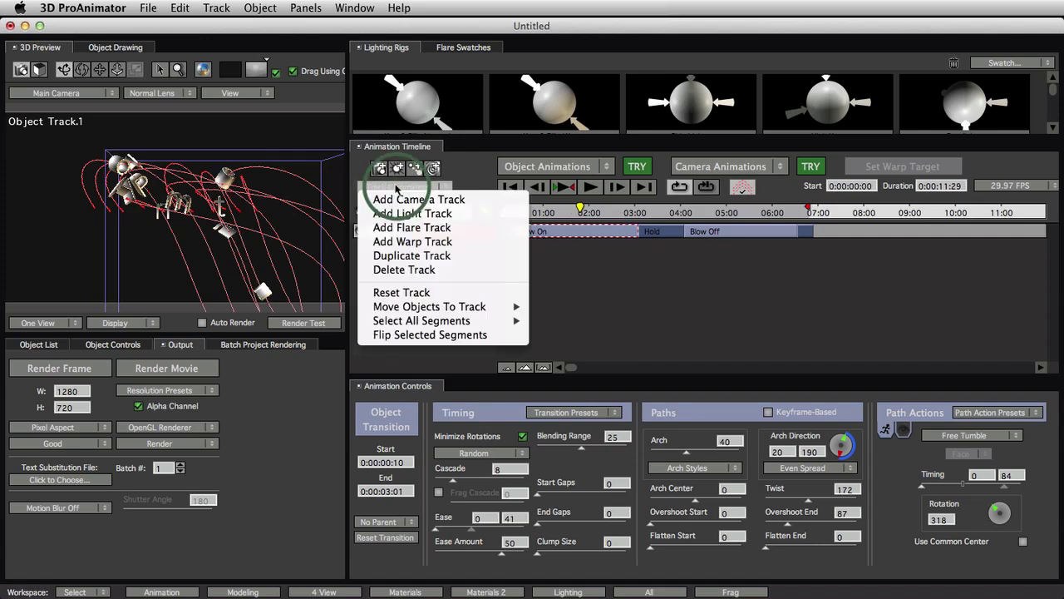
click(405, 270)
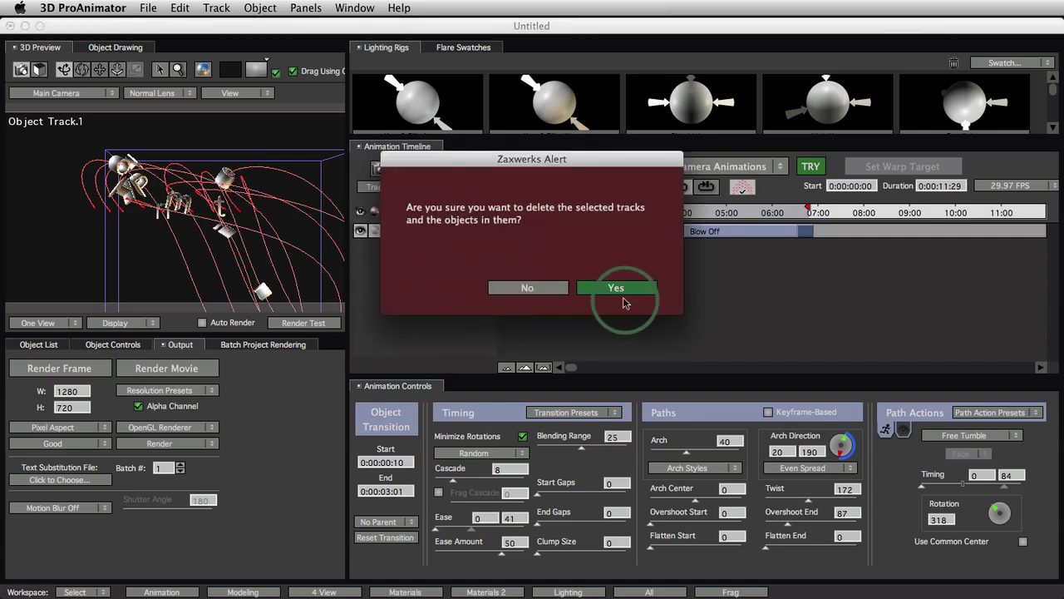
click(600, 288)
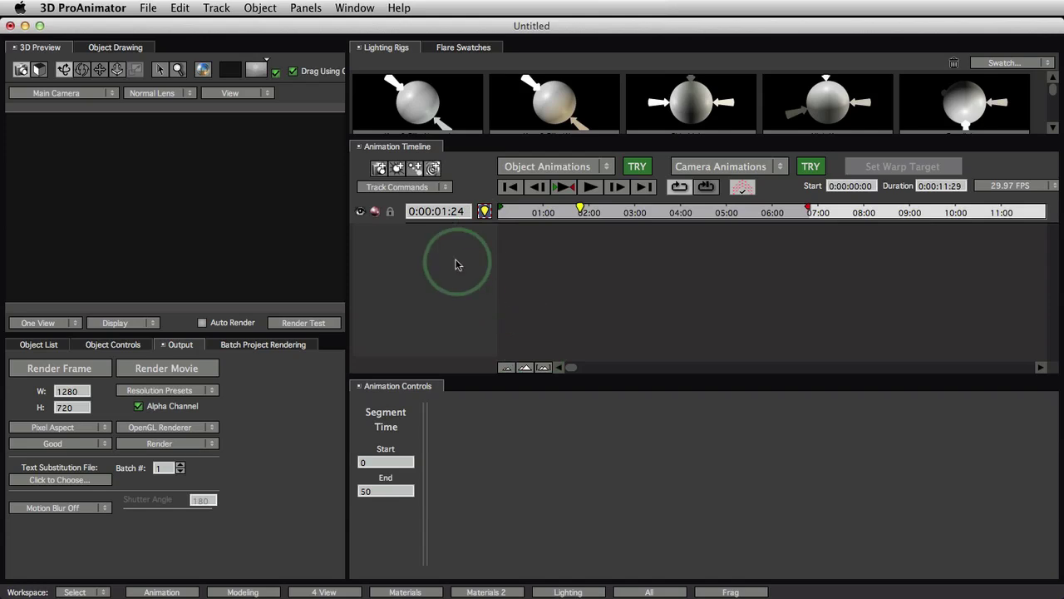
click(148, 8)
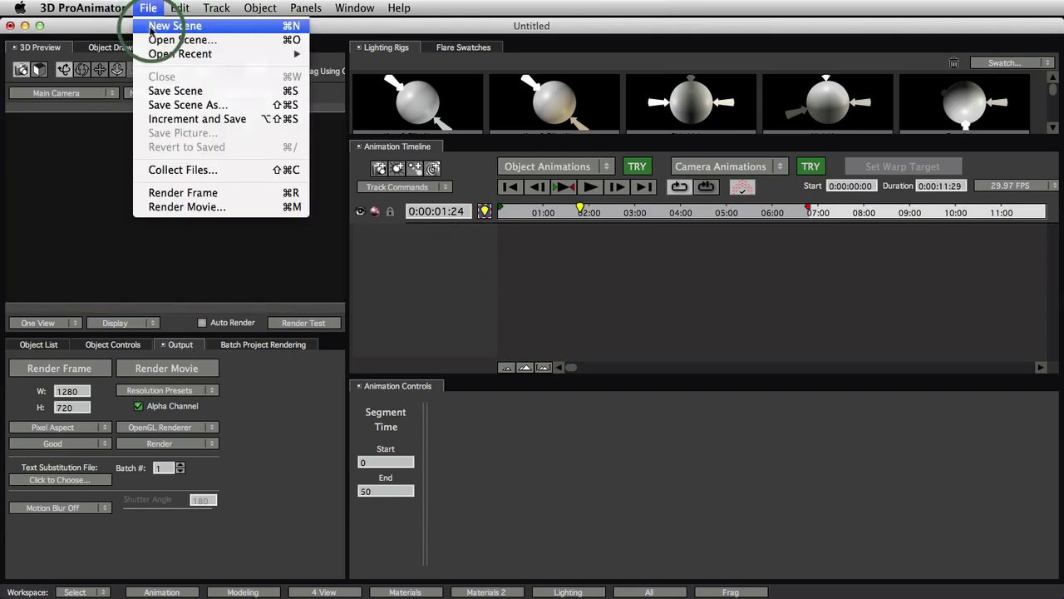
click(167, 30)
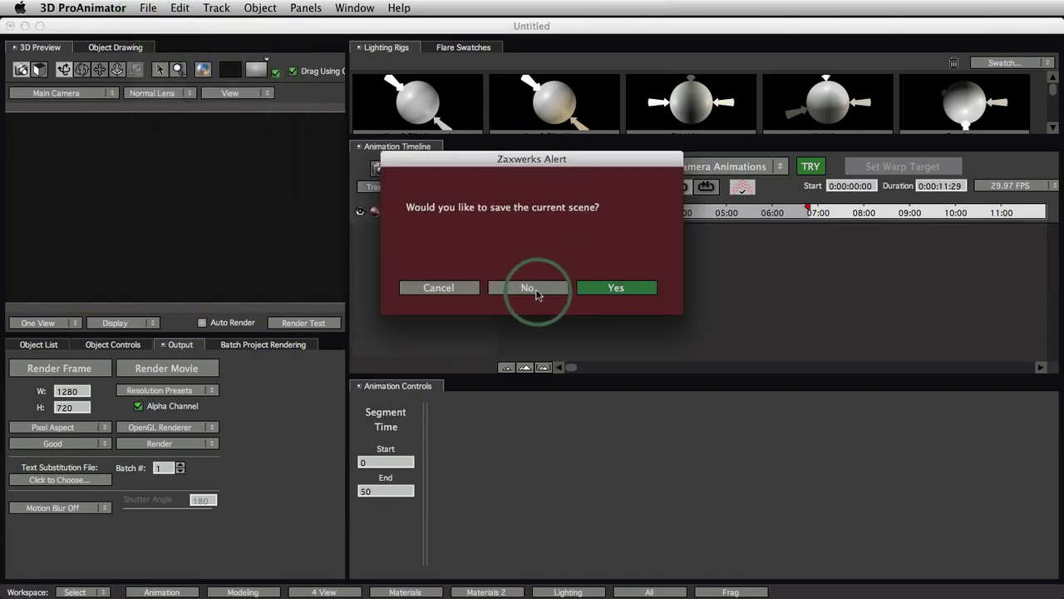
click(536, 287)
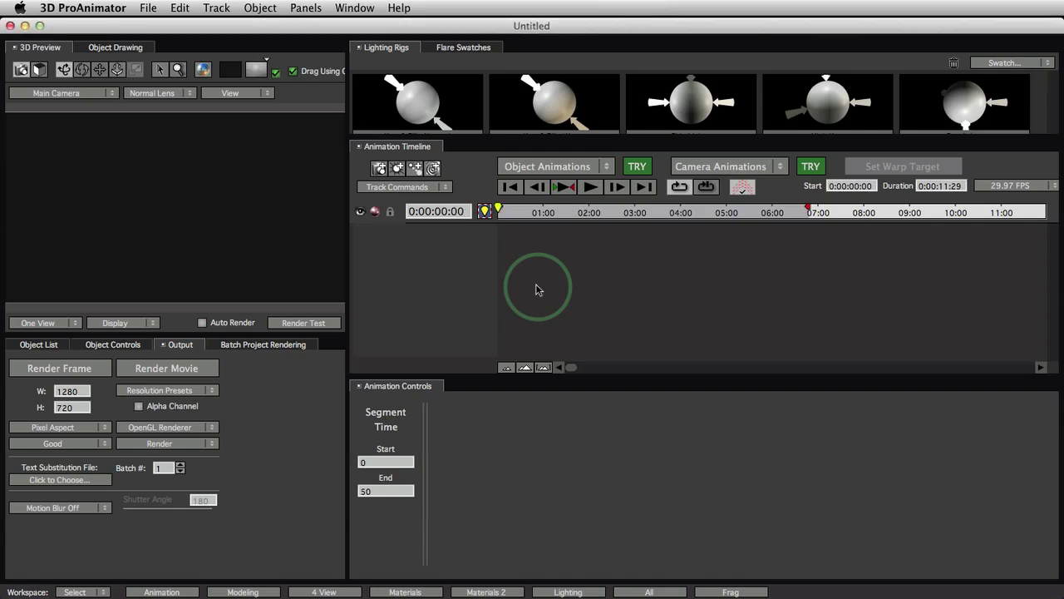
Step: Switch to the Animation workspace and create a 3D text object reading "Victory Is Yours !" in Gill Sans Light
click(179, 592)
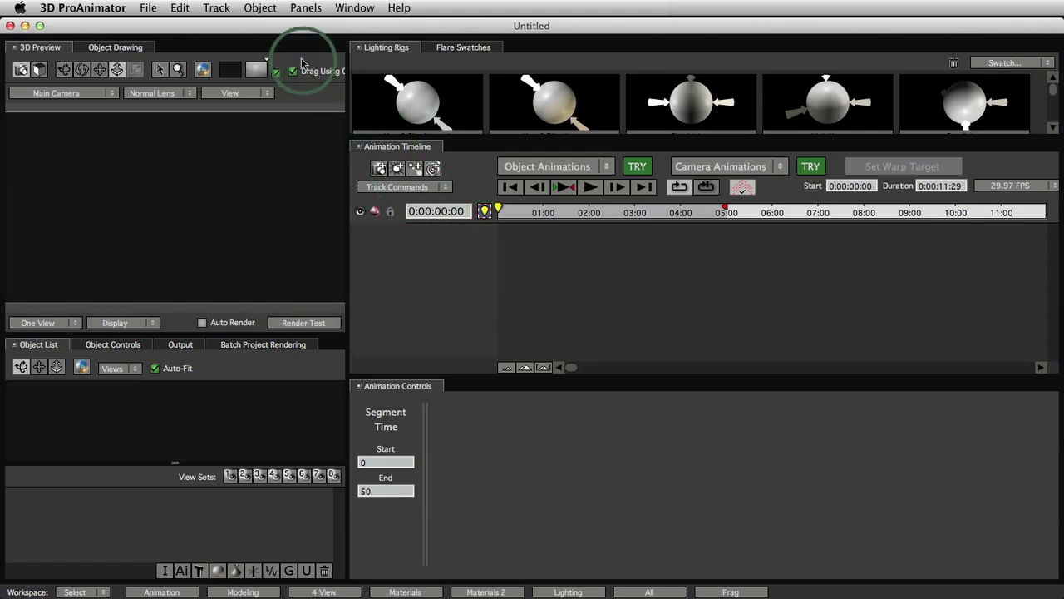
click(260, 9)
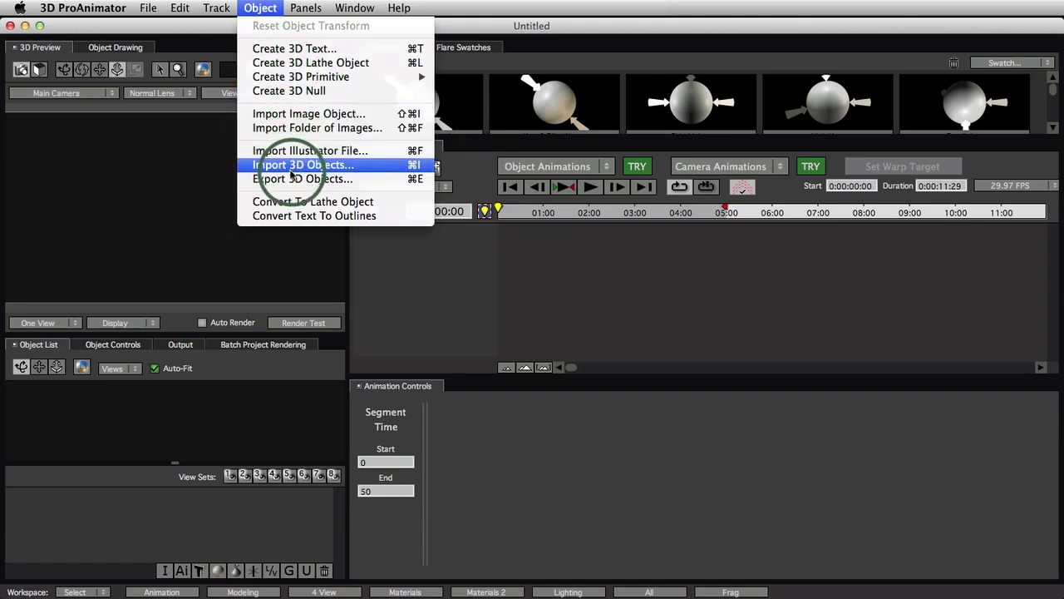
click(287, 50)
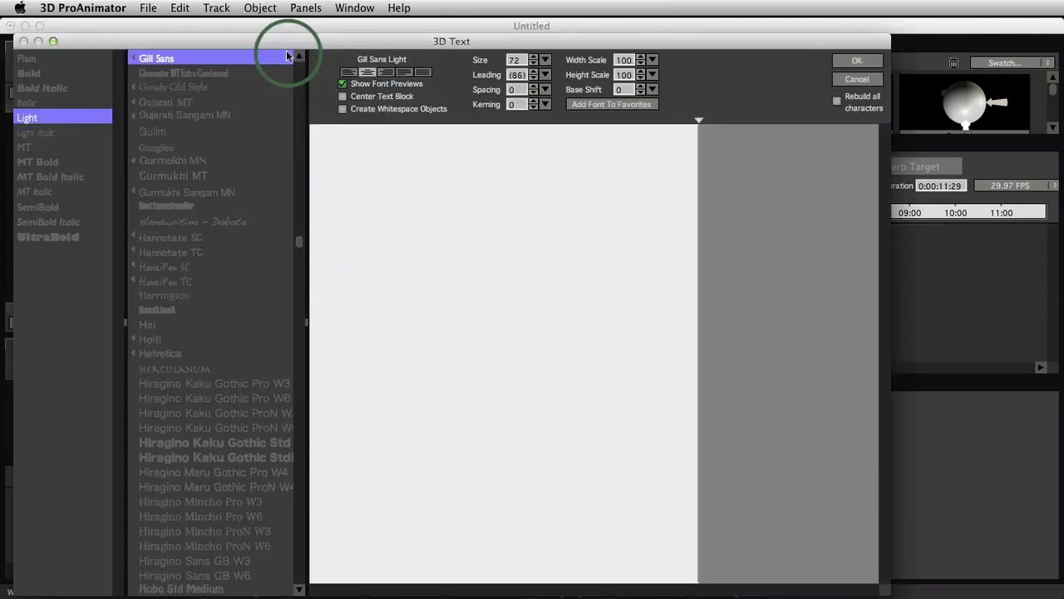
text(Victory I)
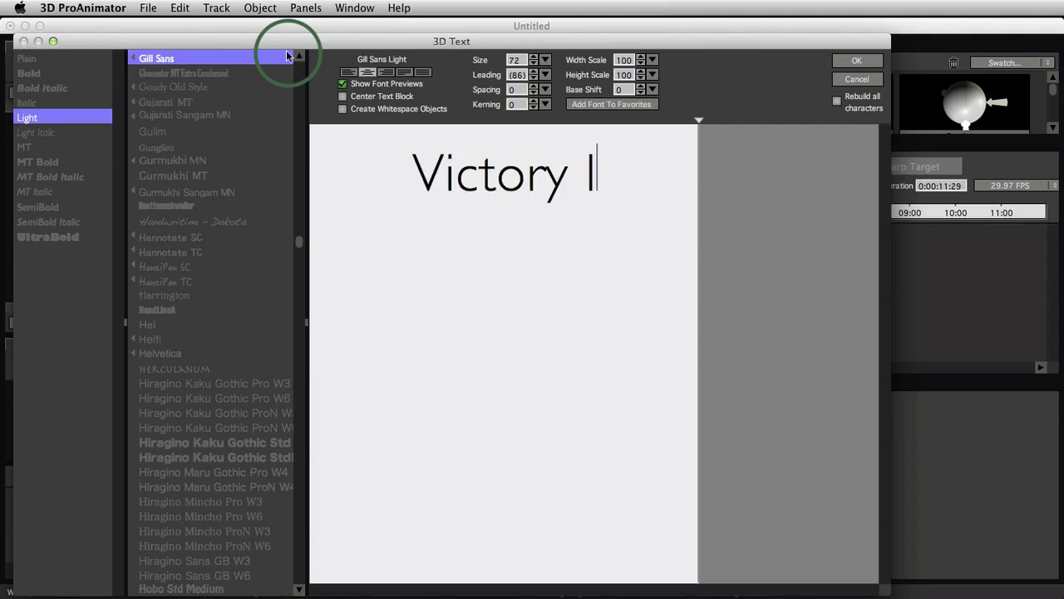
text(s Yours !)
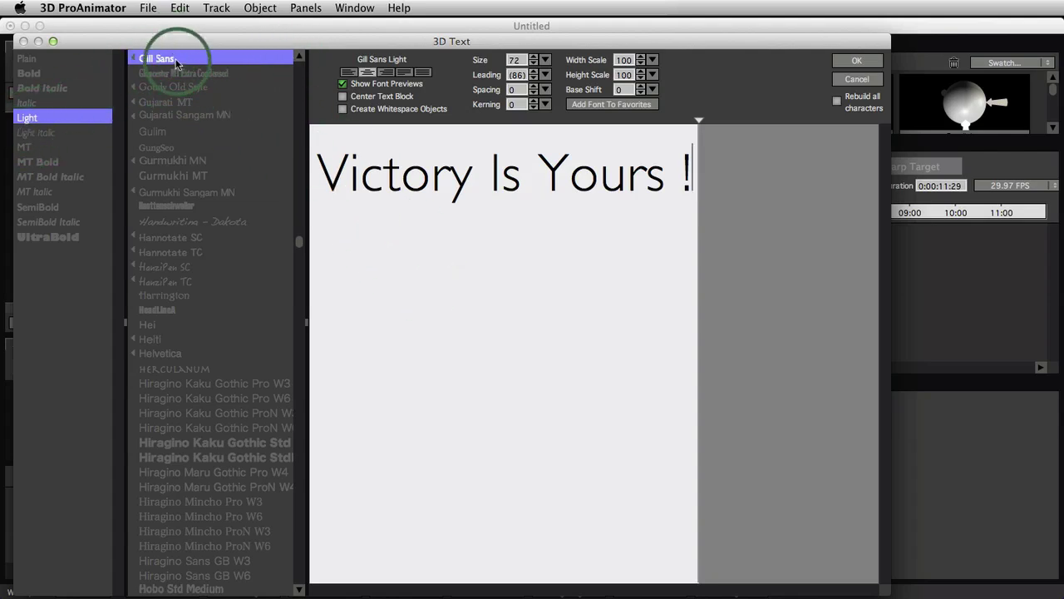
click(632, 257)
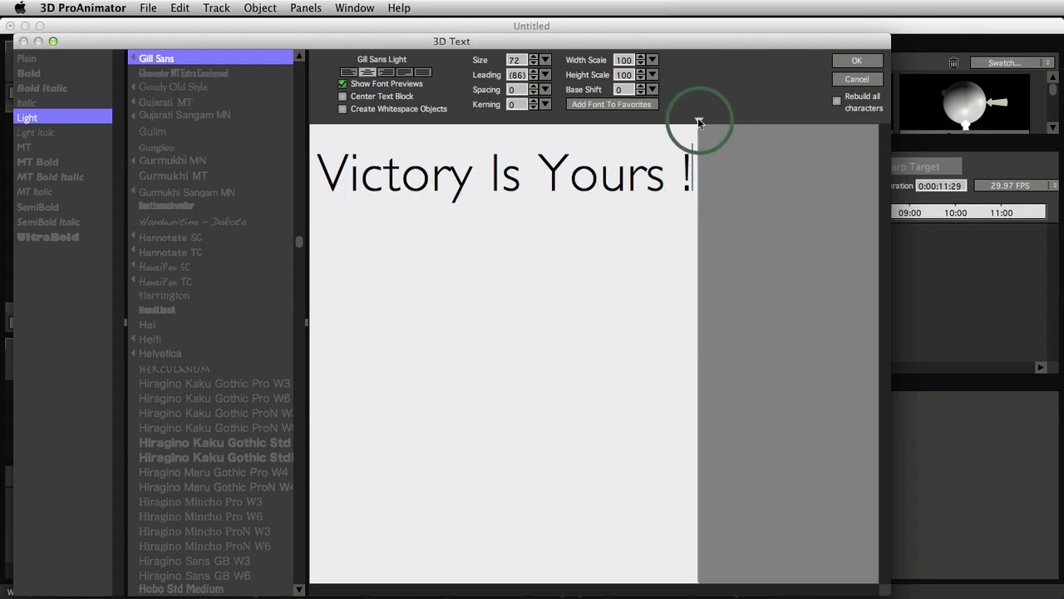
Step: Break the text after "Victory" so "Is Yours !" forms the second line, adjust the wrap width around both lines, and accept the text
mouse_move(697, 119)
mouse_down()
mouse_move(559, 137)
mouse_move(547, 150)
mouse_move(509, 133)
mouse_move(496, 147)
mouse_move(464, 144)
mouse_move(664, 138)
mouse_move(509, 150)
mouse_move(578, 150)
mouse_up()
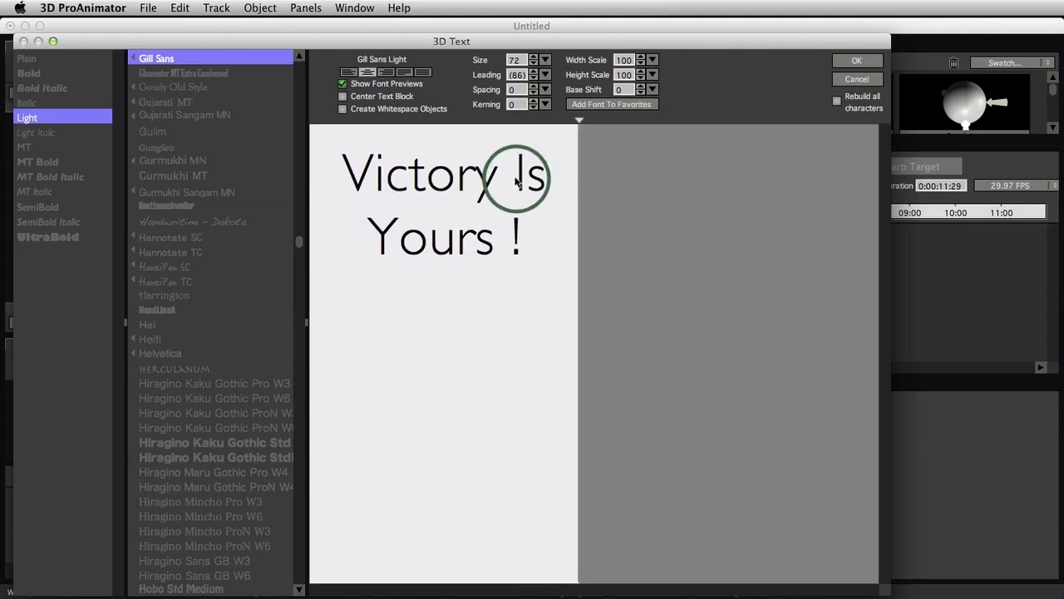
key(BackSpace)
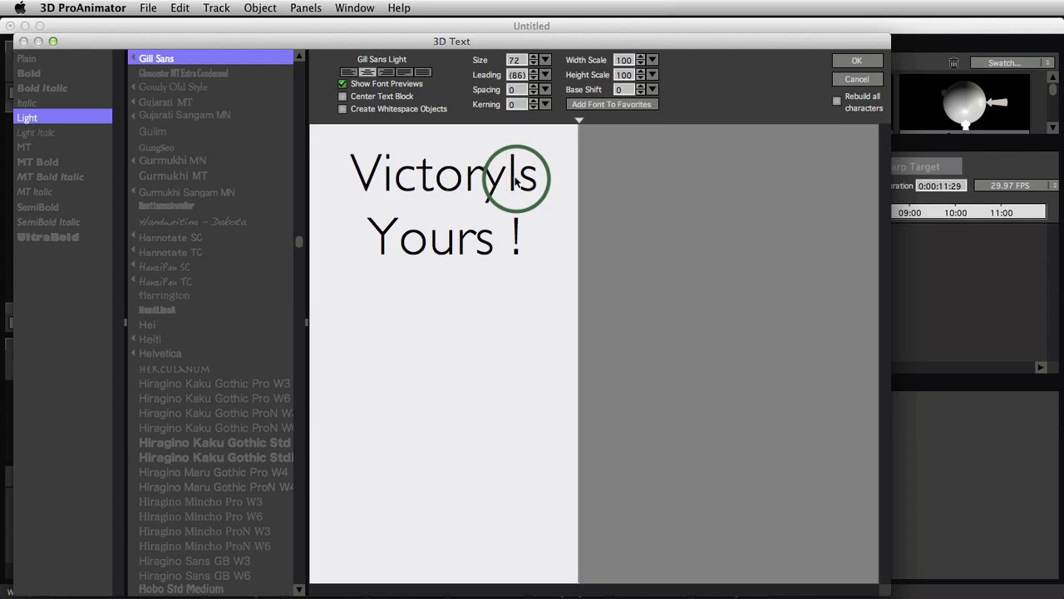
key(Return)
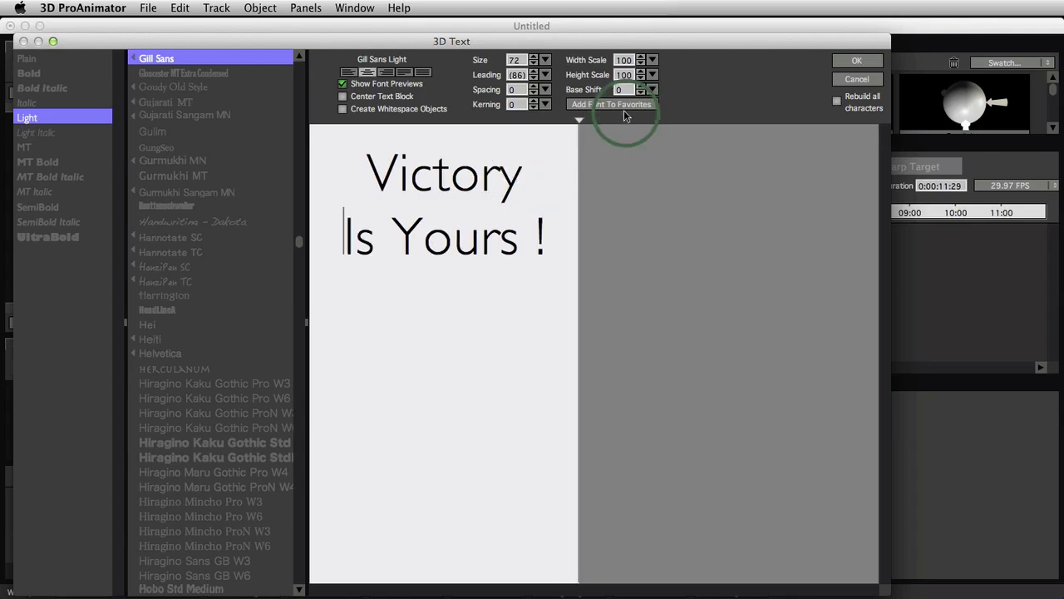
key(Up)
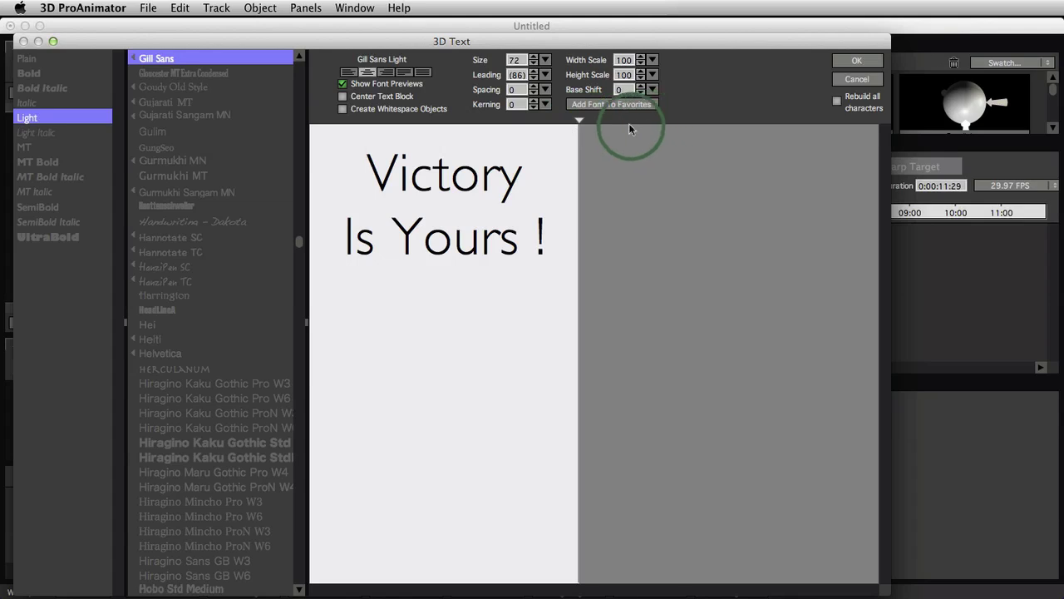
mouse_move(578, 120)
mouse_down()
mouse_move(641, 121)
mouse_move(517, 140)
mouse_up()
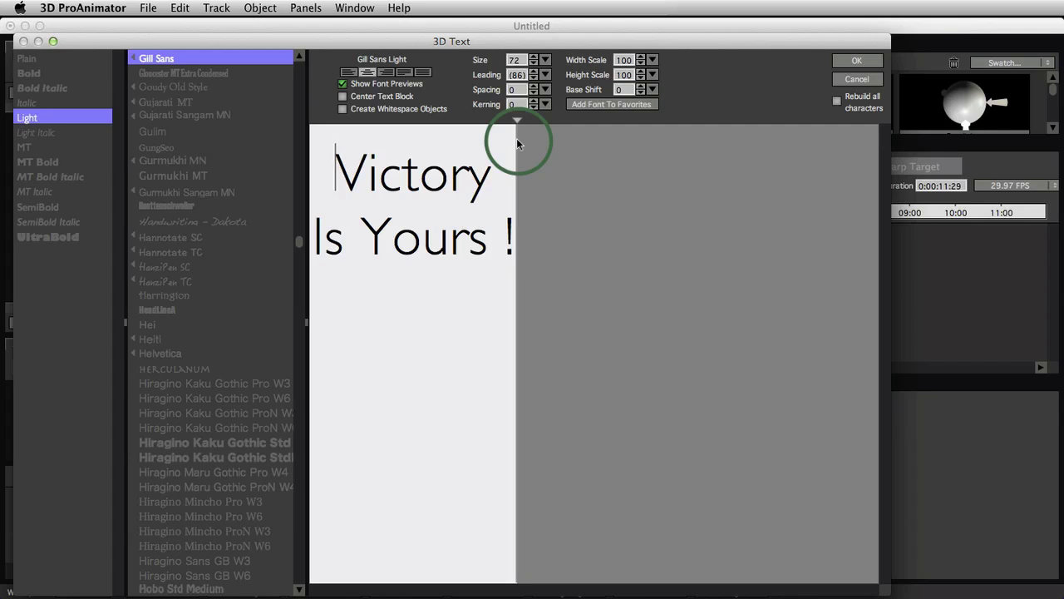
drag(516, 138, 656, 136)
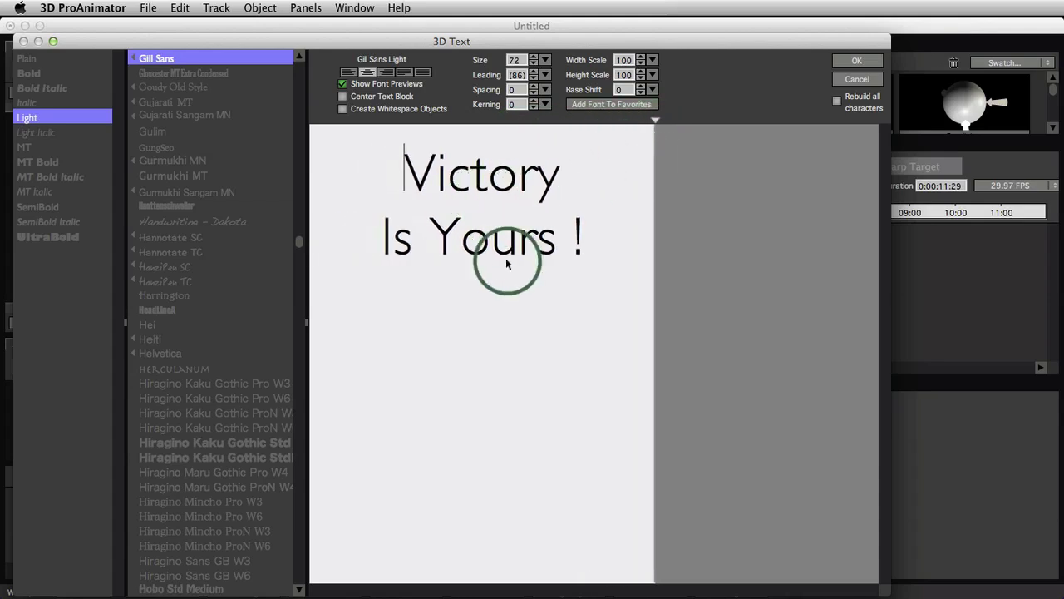
click(857, 60)
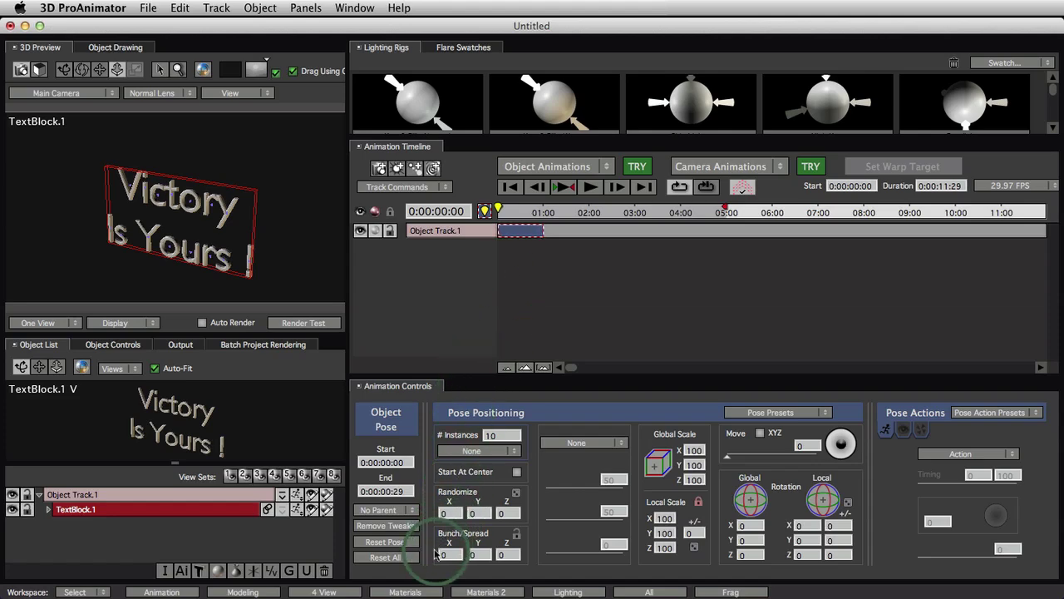
Step: Switch to the Materials workspace and try a brownish metallic object style and both red metallic styles on the text block
click(407, 592)
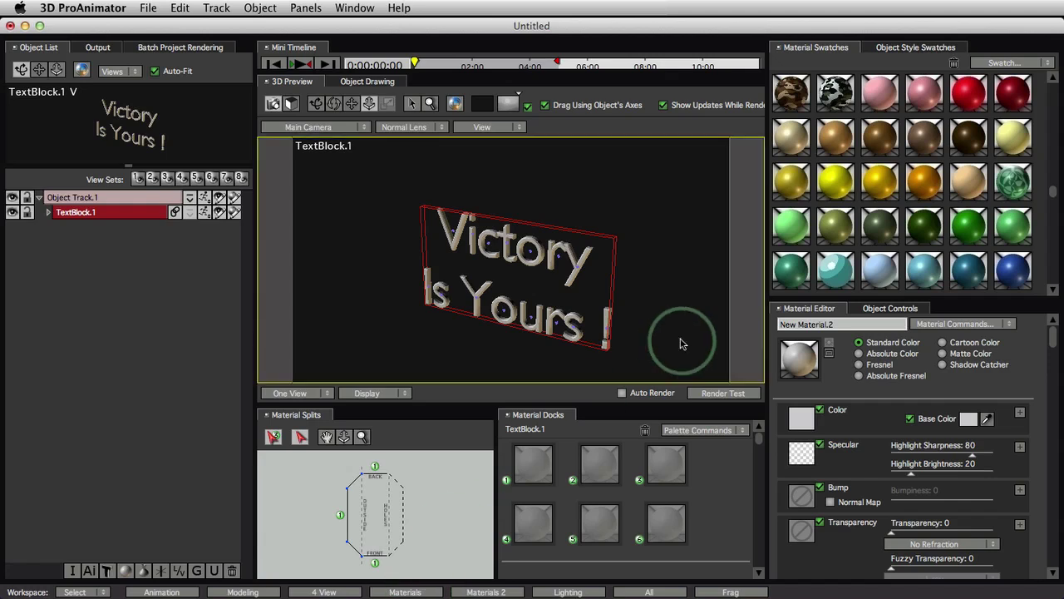
click(899, 49)
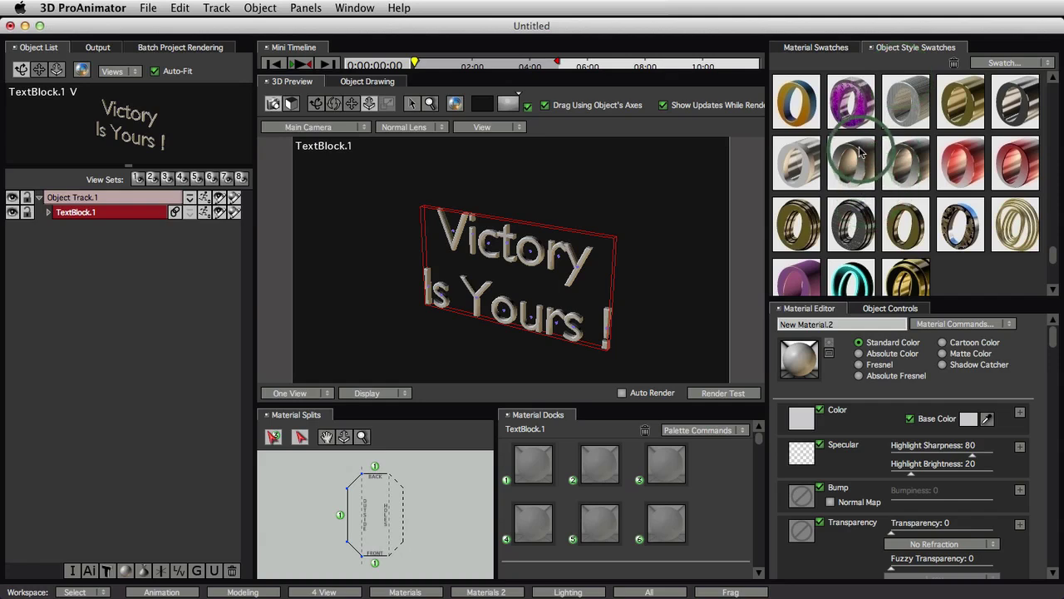
drag(851, 162, 582, 261)
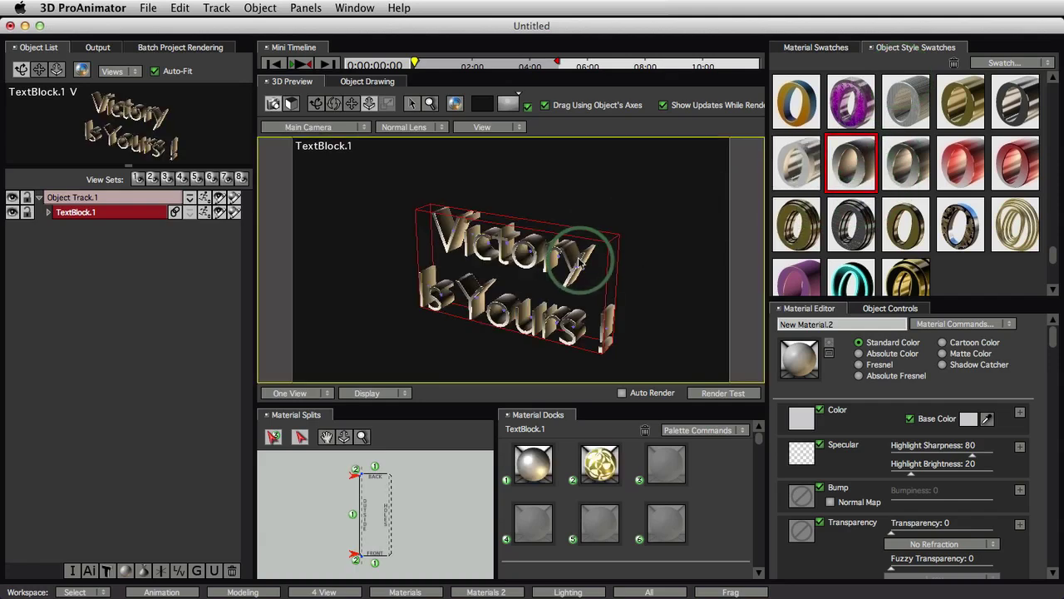
drag(962, 162, 580, 265)
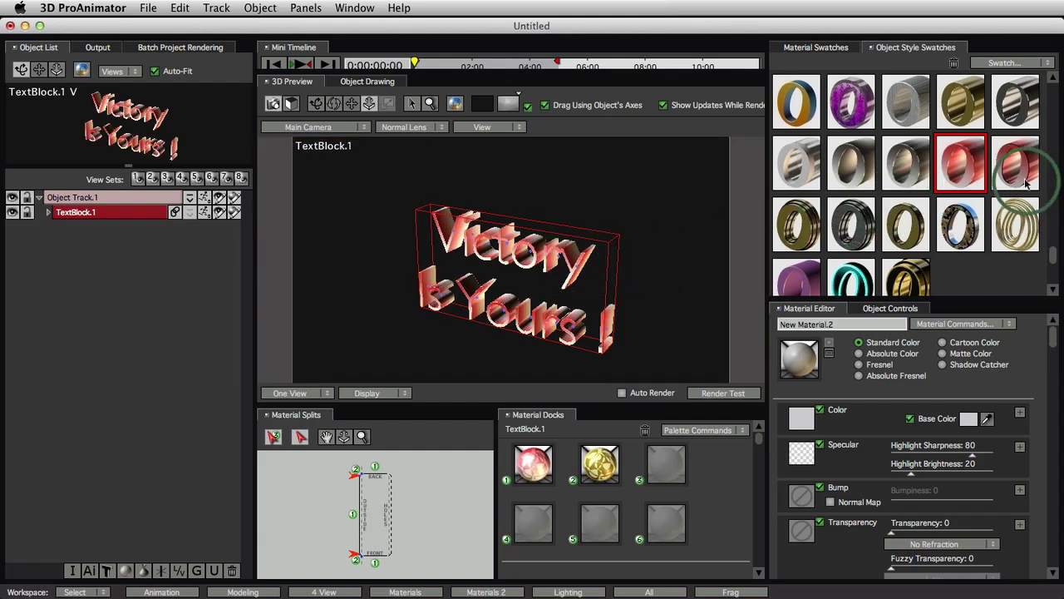
drag(1029, 182, 313, 108)
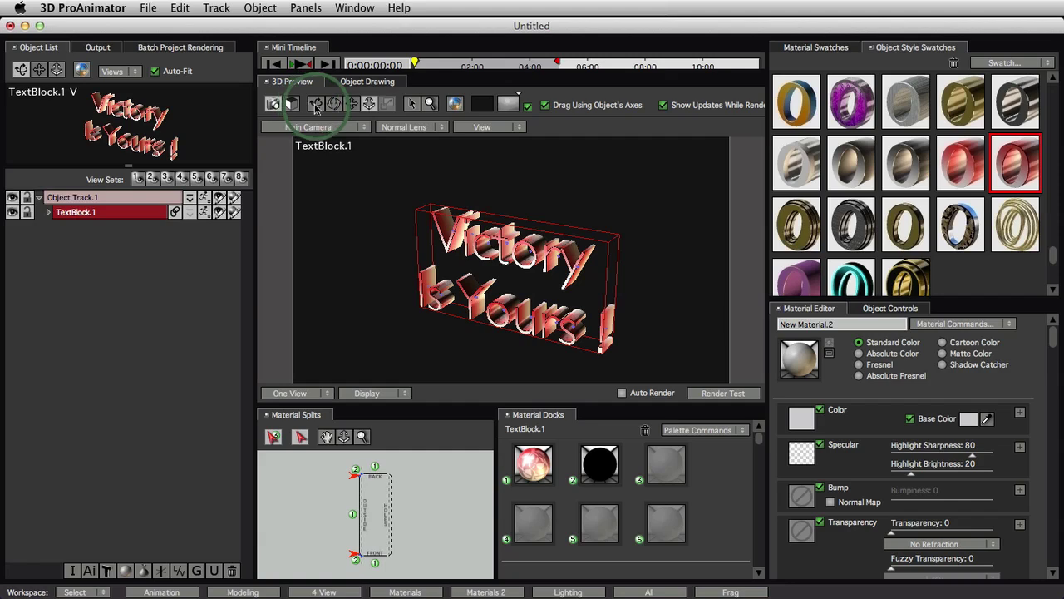
Step: Show the floor in the 3D preview and orbit the camera around the text to compare both
drag(316, 108, 269, 114)
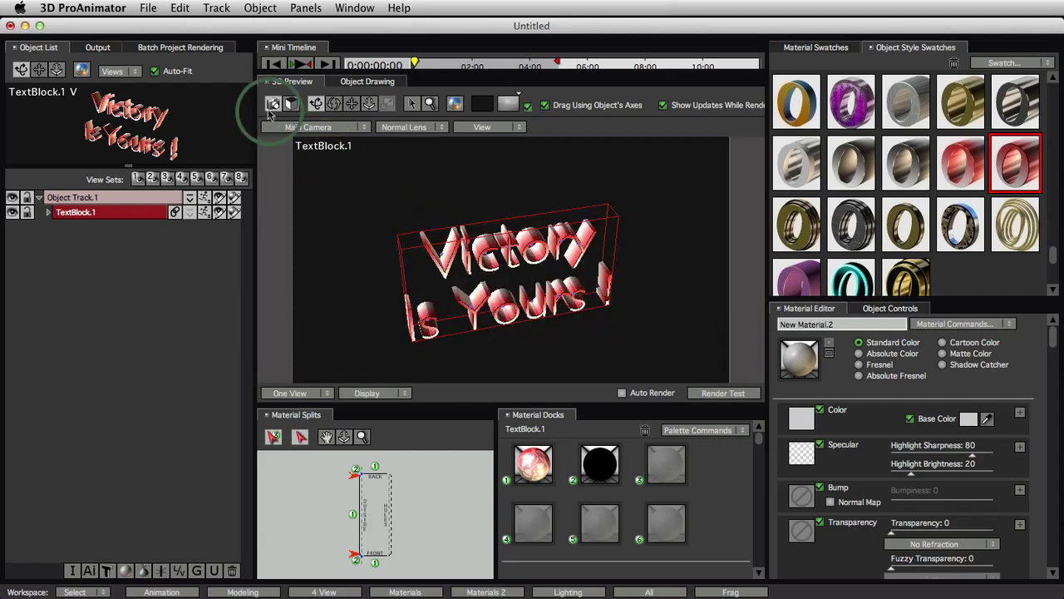
click(471, 250)
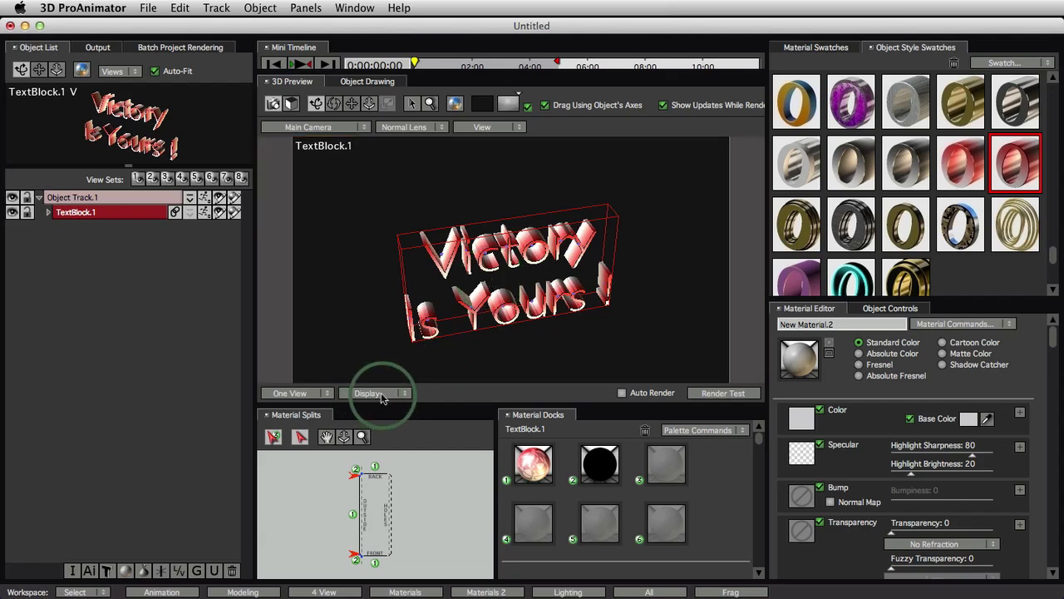
click(379, 393)
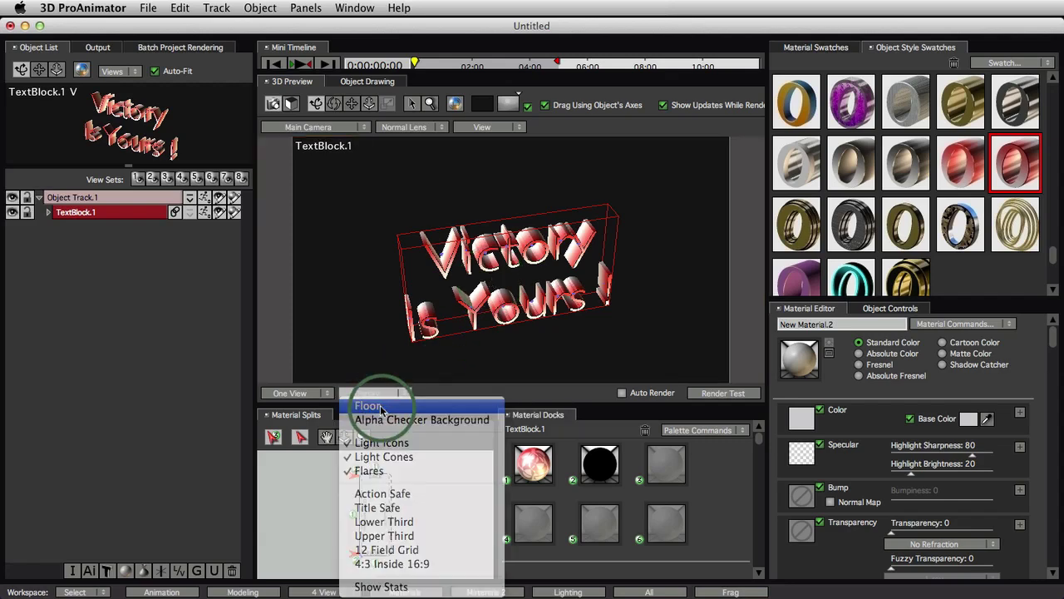
click(380, 408)
drag(633, 330, 536, 329)
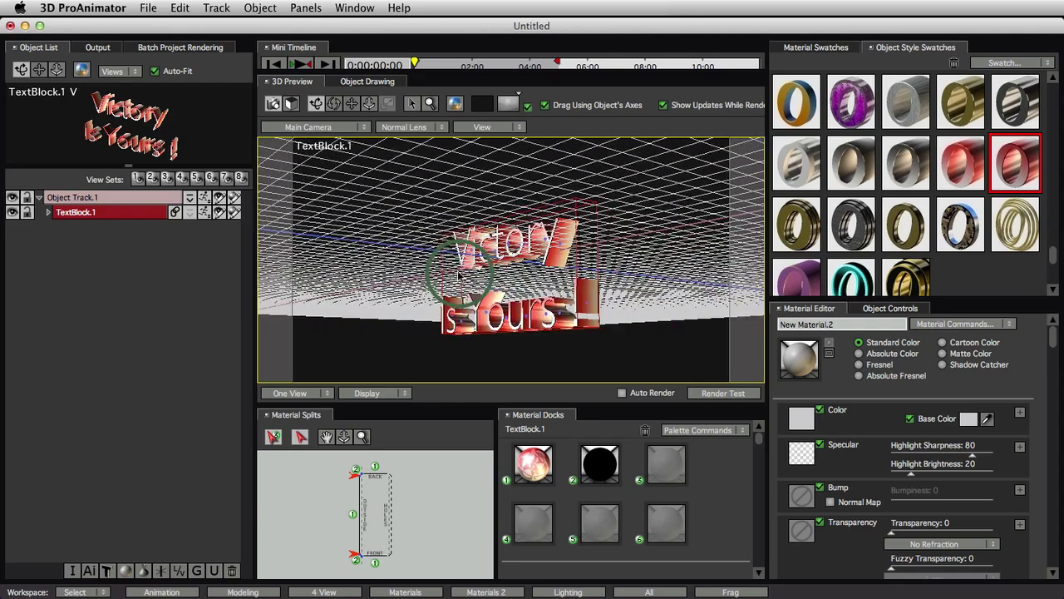
drag(458, 274, 623, 320)
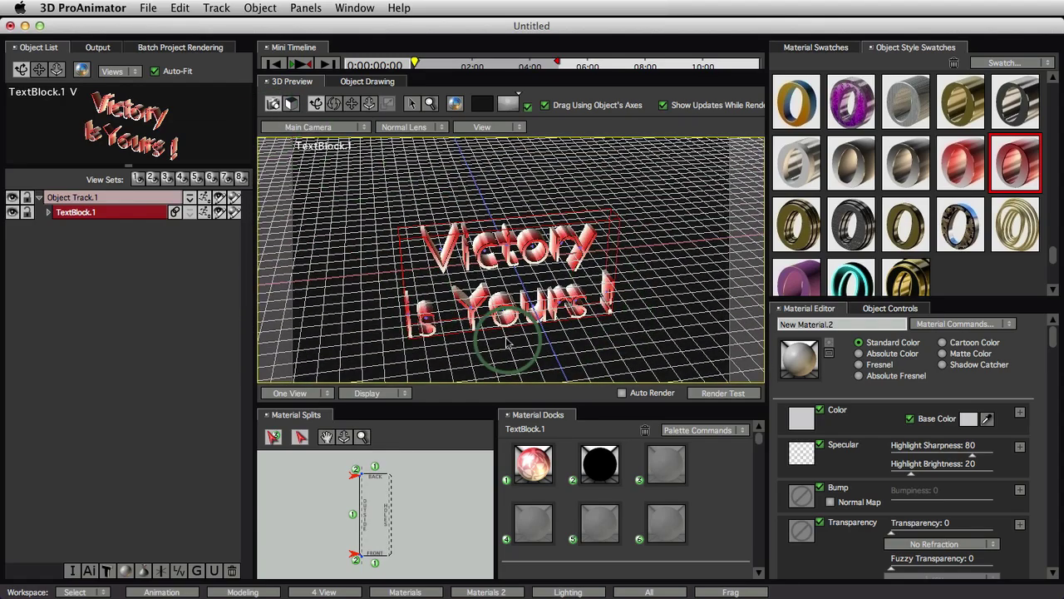
Step: Rotate the text block itself instead of the camera, accepting the tweak alert, and undo the rotation
click(291, 104)
click(546, 259)
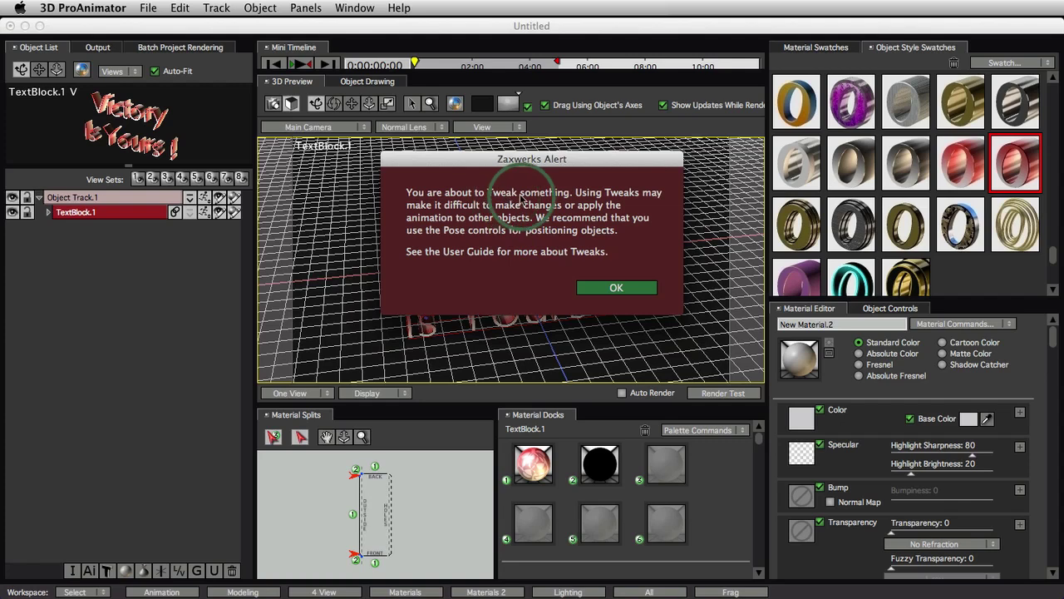
click(600, 287)
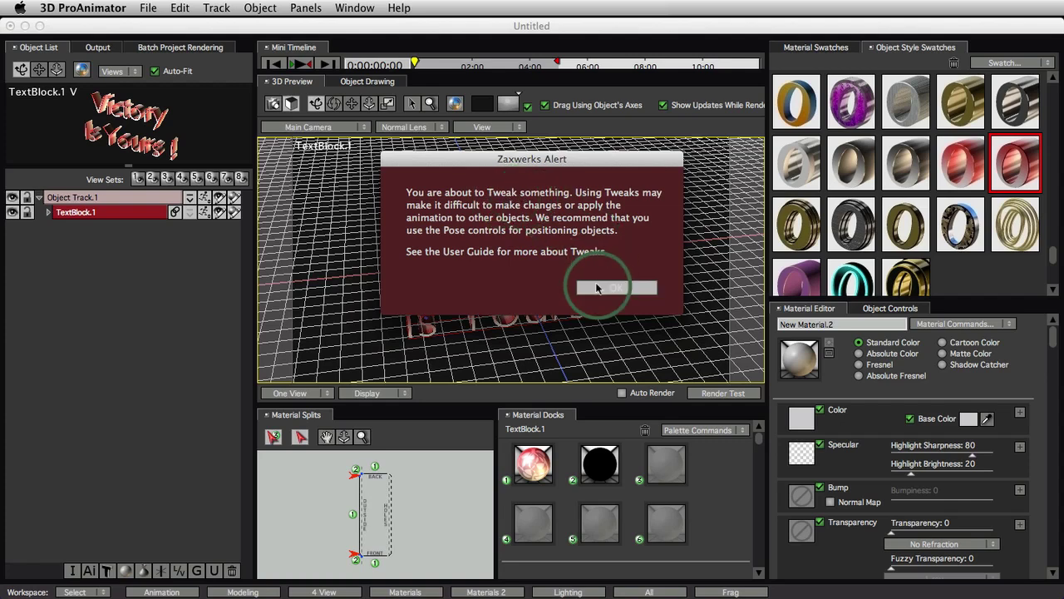
drag(565, 303, 468, 311)
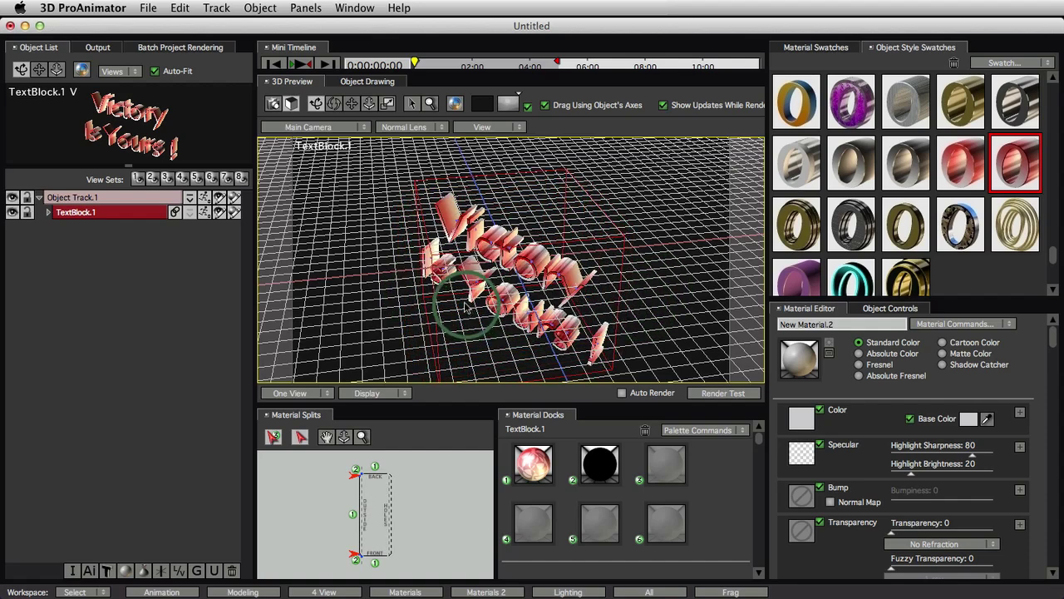
click(178, 7)
click(188, 25)
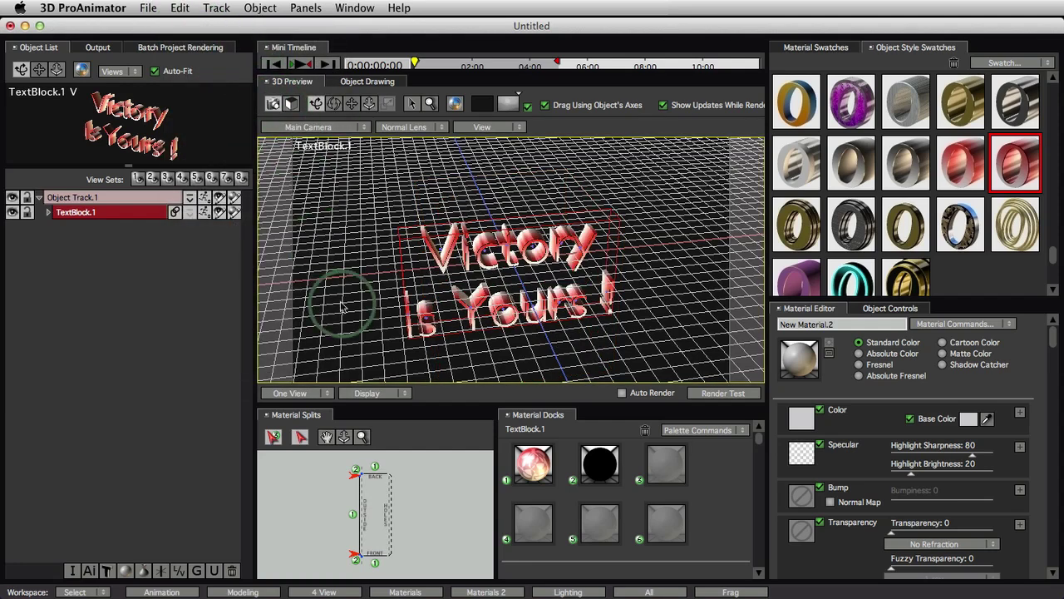
Step: Hide the floor in the 3D preview and apply the Gold Award object style to the text block
click(378, 394)
click(370, 406)
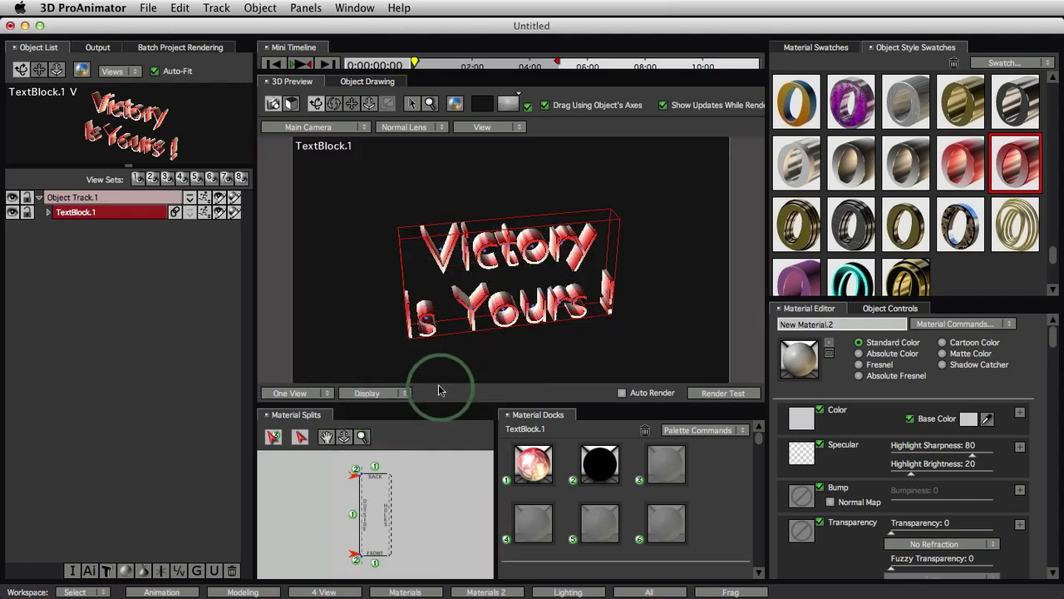
drag(580, 337, 636, 296)
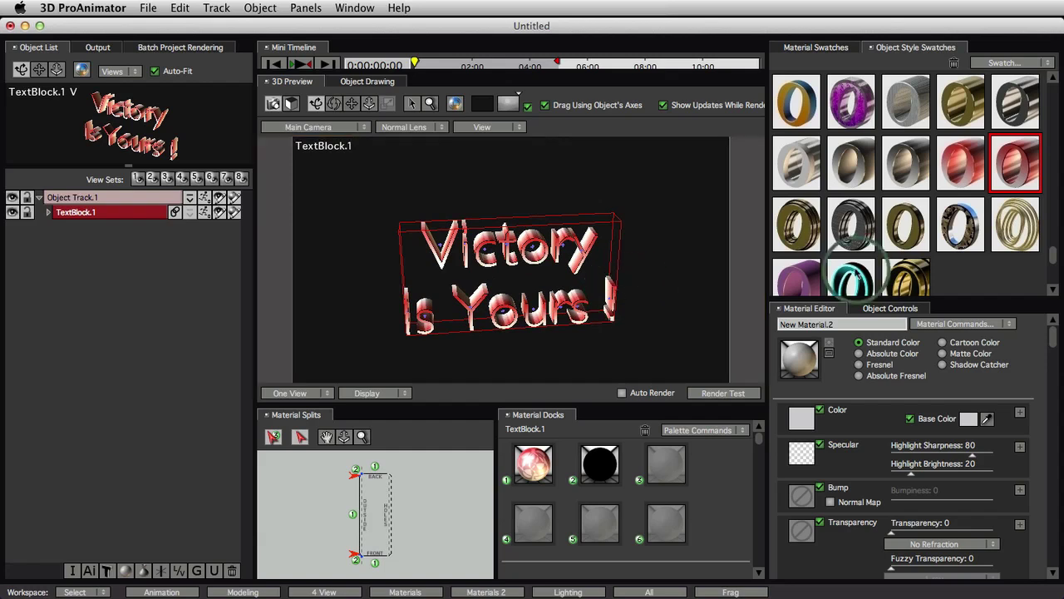
drag(811, 218, 606, 239)
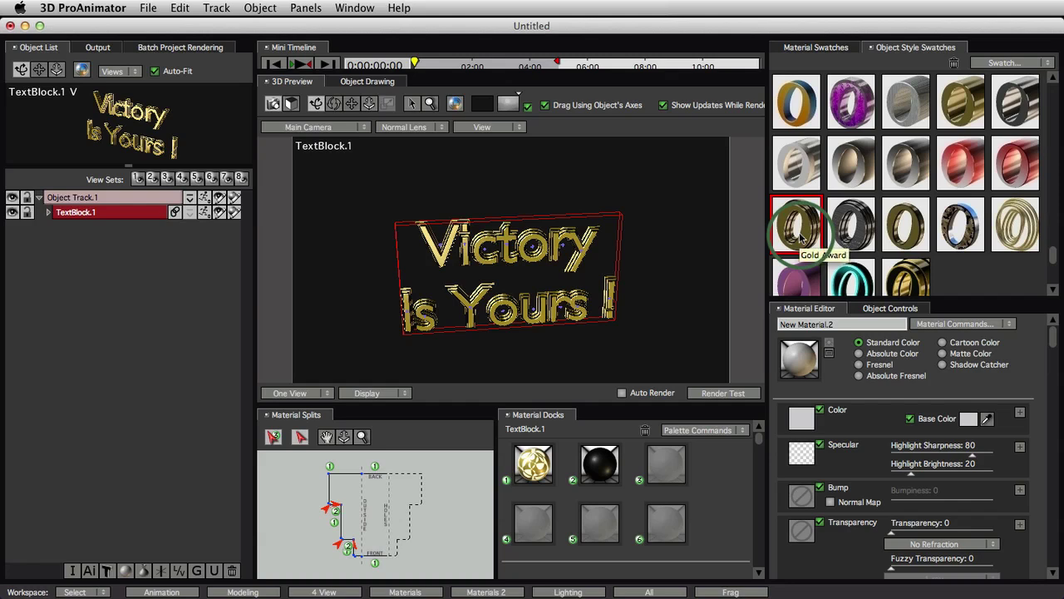
Step: Move the camera close to the gold letters and orbit around them to examine their stepped edge profile against the Material Splits diagram
drag(800, 237, 369, 109)
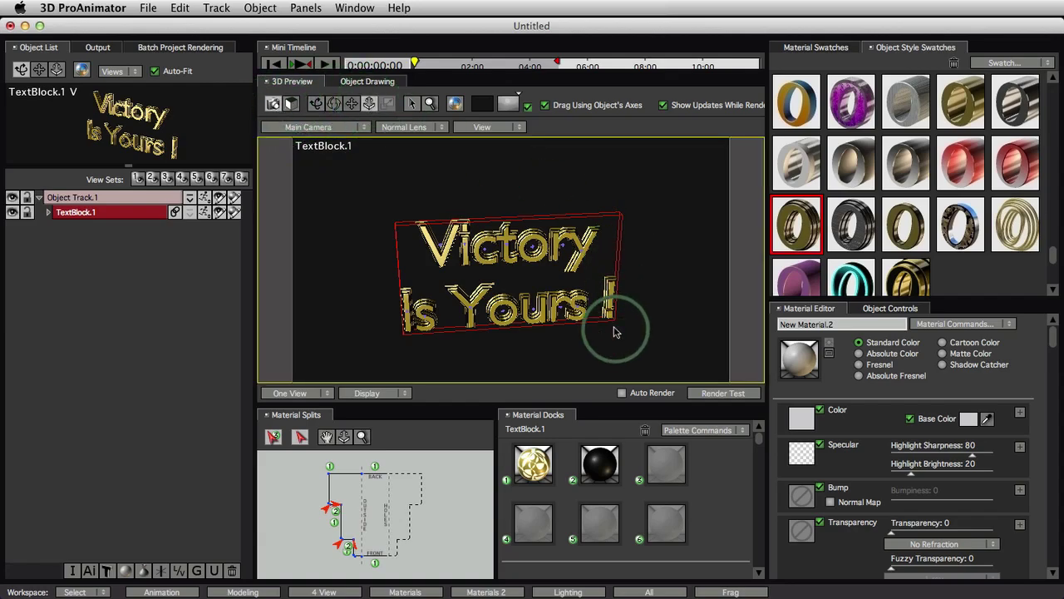
drag(610, 325, 460, 196)
click(352, 104)
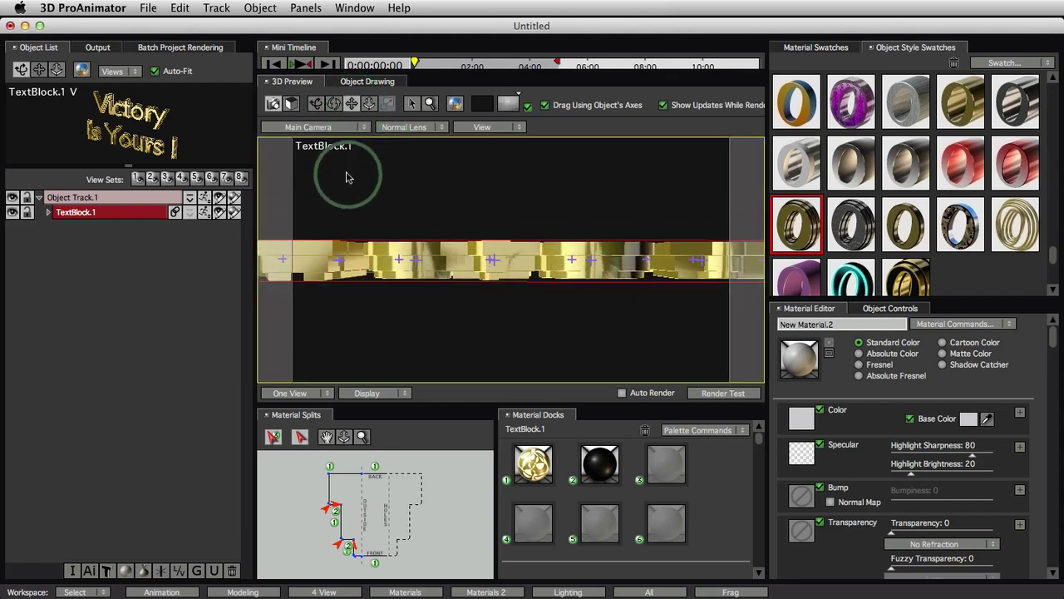
drag(347, 174, 477, 291)
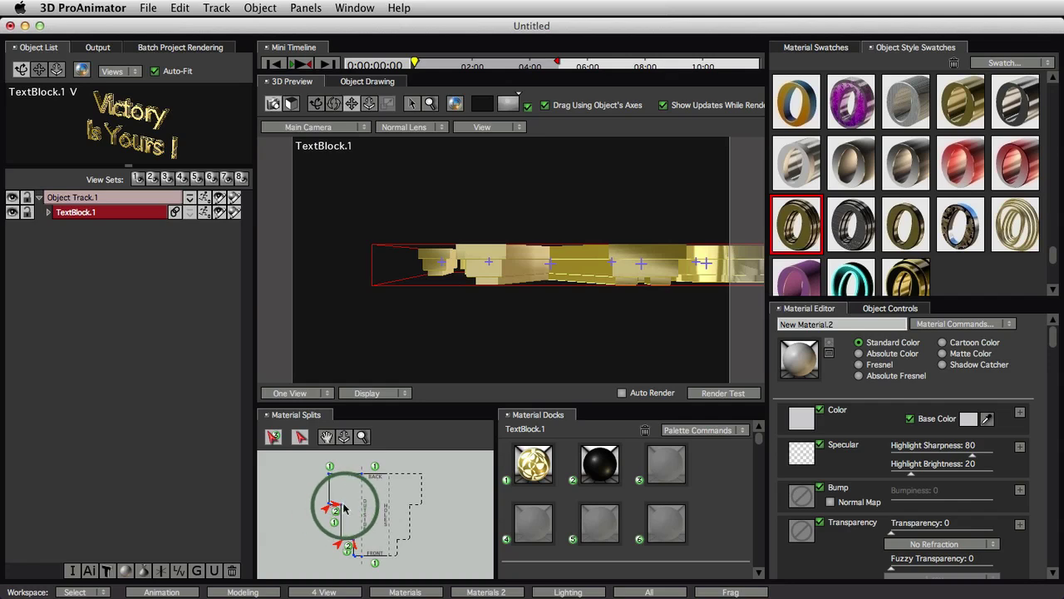
click(316, 106)
drag(587, 232, 602, 198)
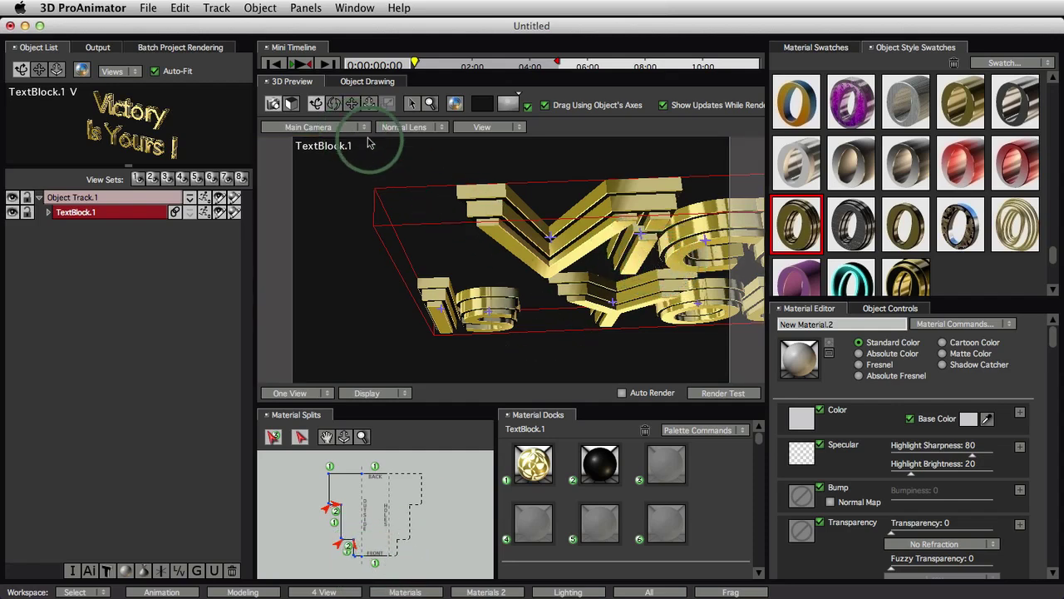
drag(644, 246, 640, 225)
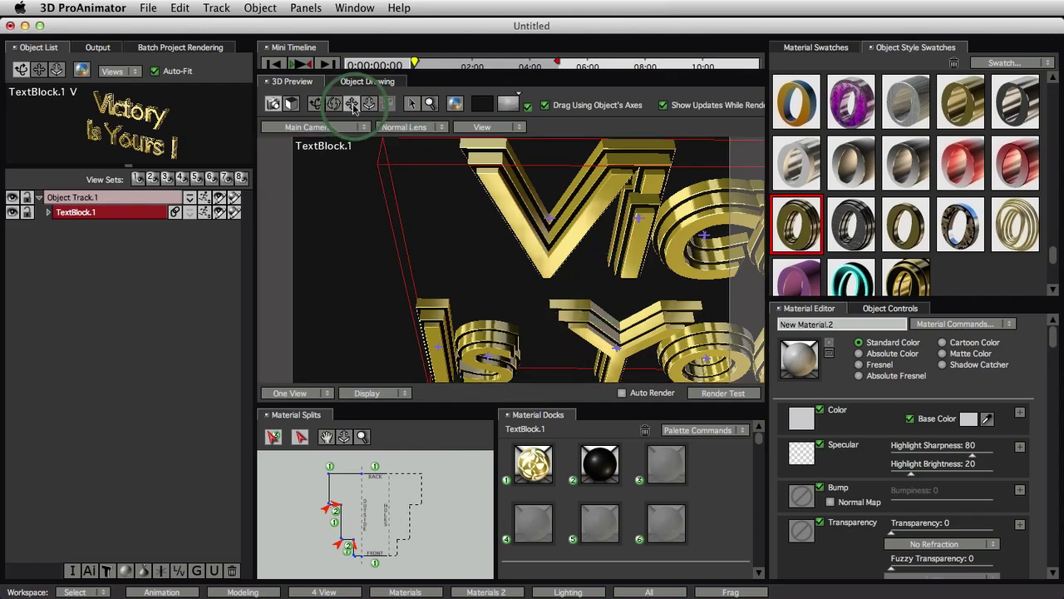
Step: Add the Milk Chocolate material swatch to dock 3 and assign material 3 to the letters' front face in the Material Splits diagram
drag(660, 238, 339, 240)
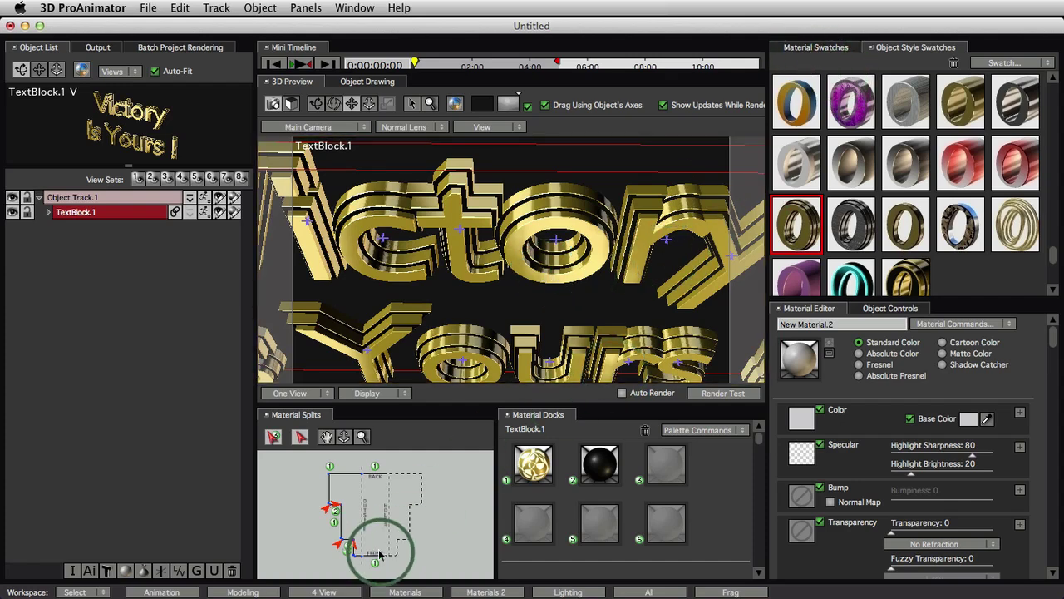
click(817, 47)
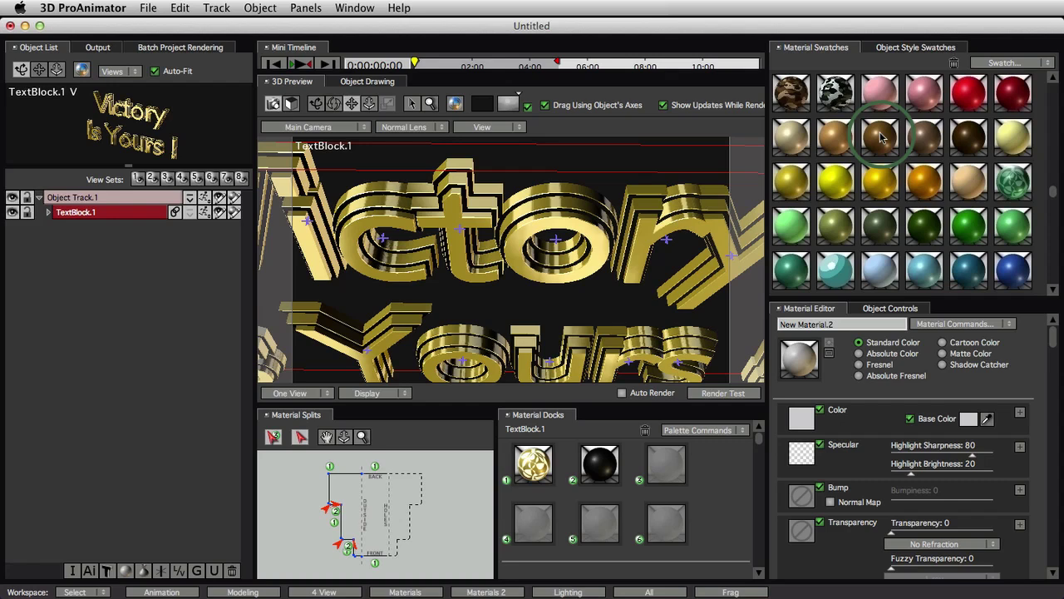
drag(880, 137, 673, 473)
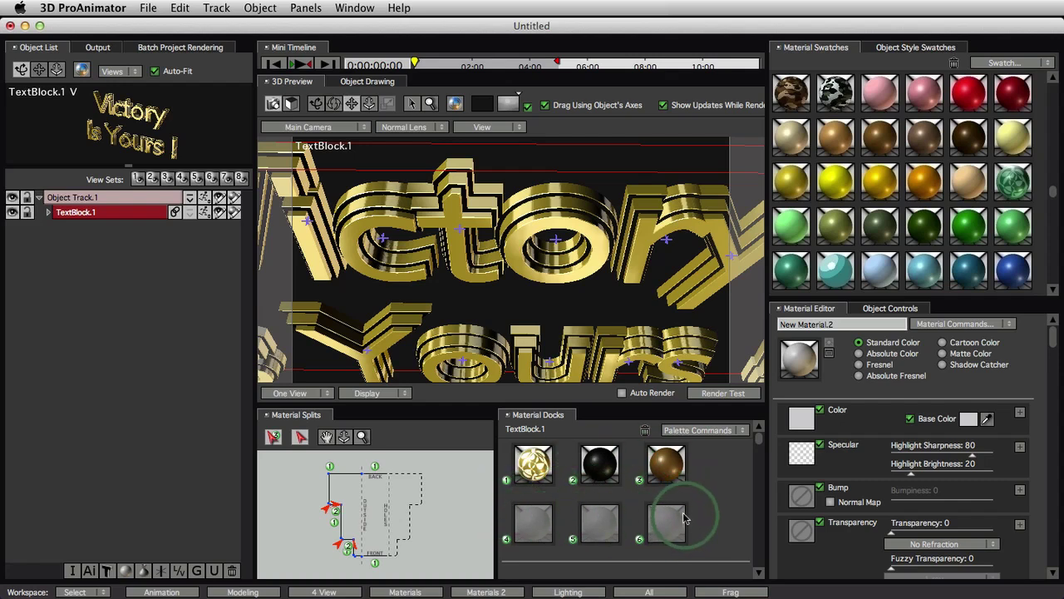
click(666, 464)
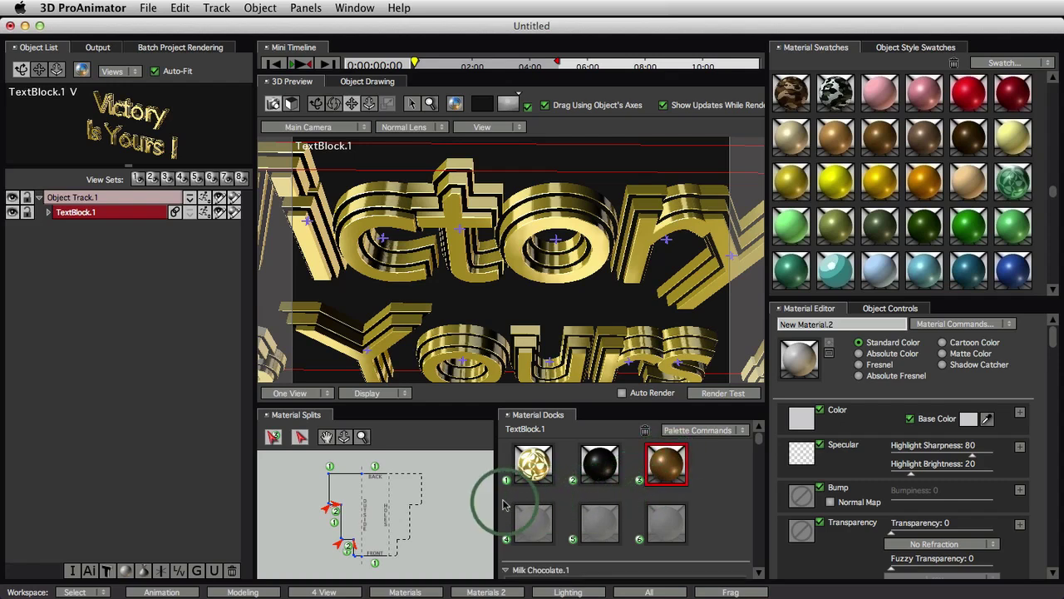
drag(504, 504, 477, 513)
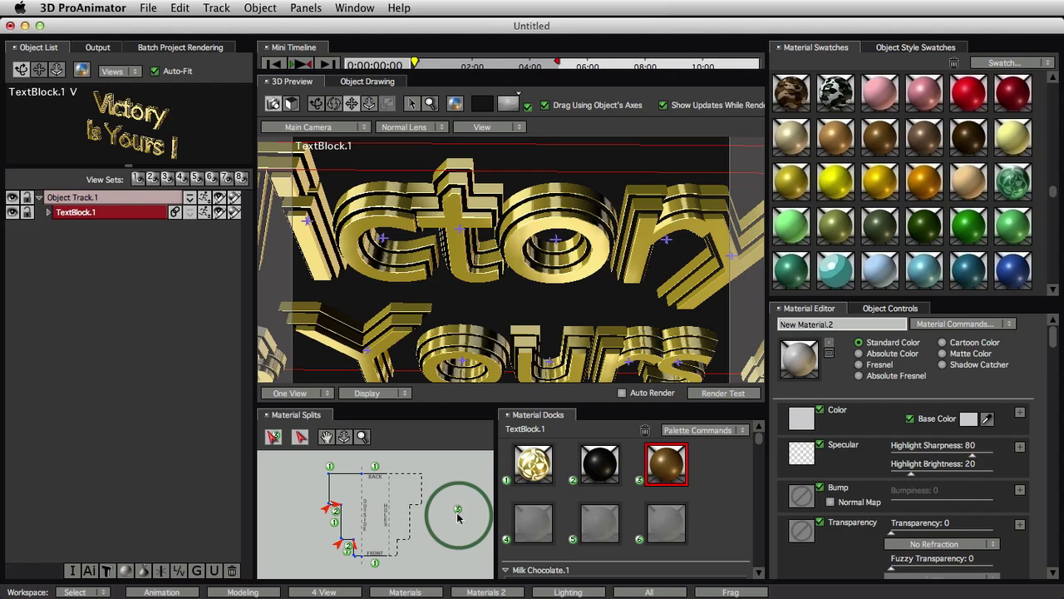
drag(457, 515, 329, 475)
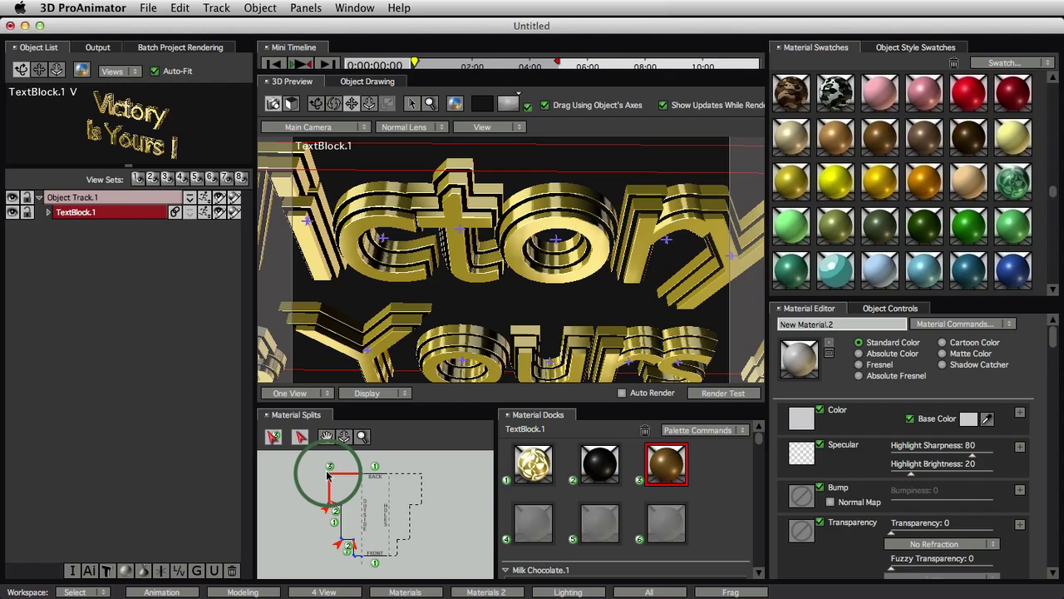
drag(329, 475, 827, 193)
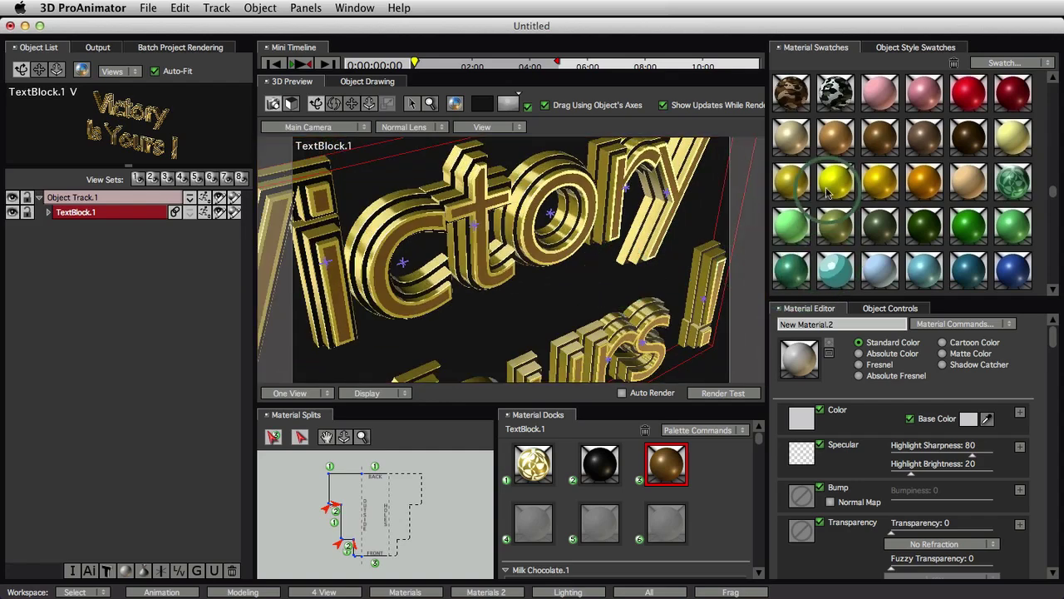
Step: Try an orange and a bright red material swatch in dock 3 on the letters' front faces
drag(896, 179, 670, 465)
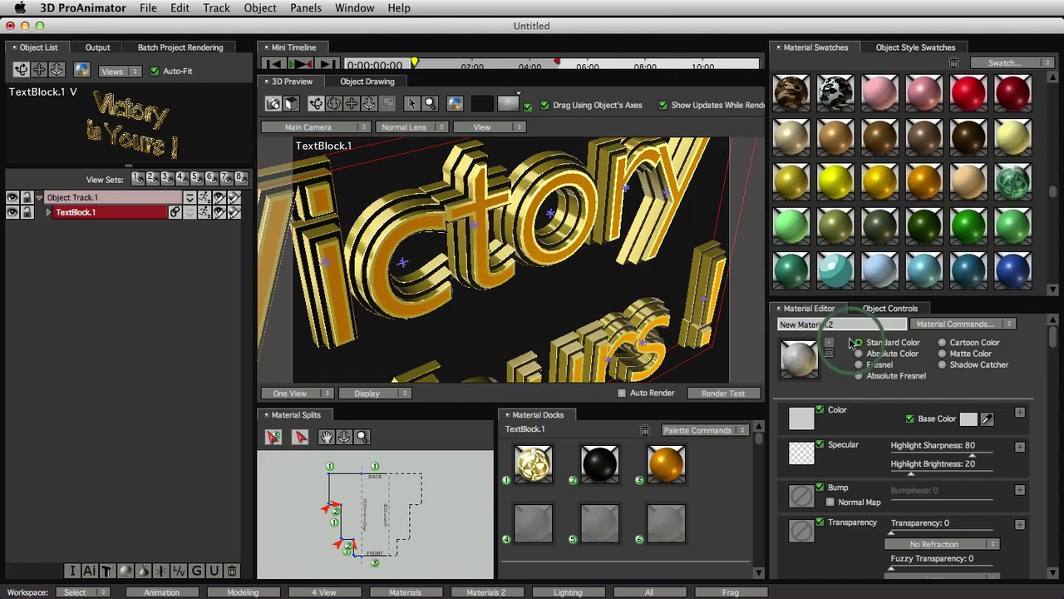
drag(790, 270, 533, 300)
drag(969, 91, 610, 278)
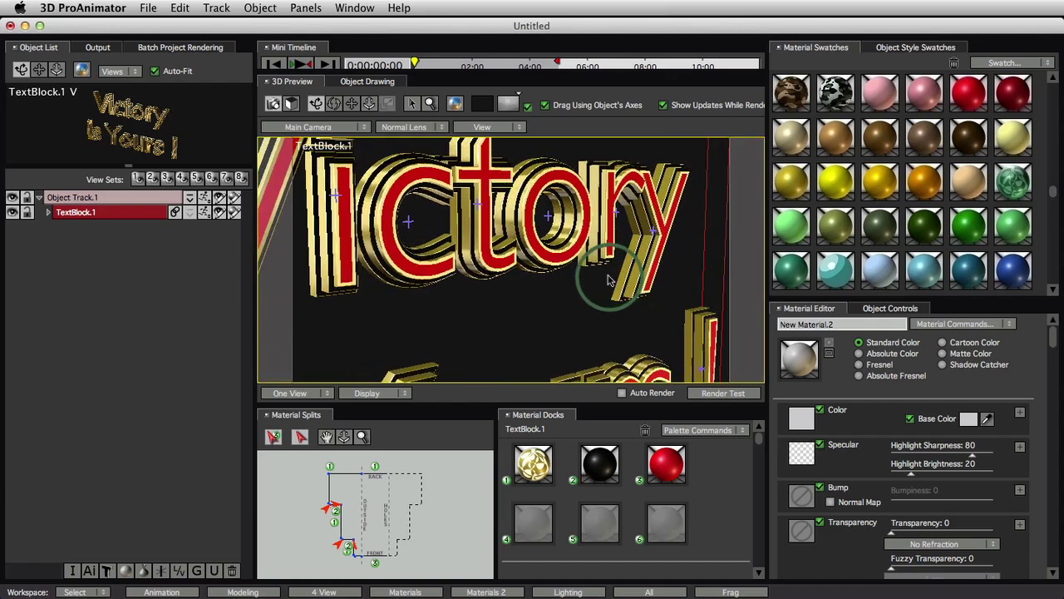
Step: Replace the material in dock 3 with the bright royal blue swatch and orbit around the letters to check it
click(1053, 291)
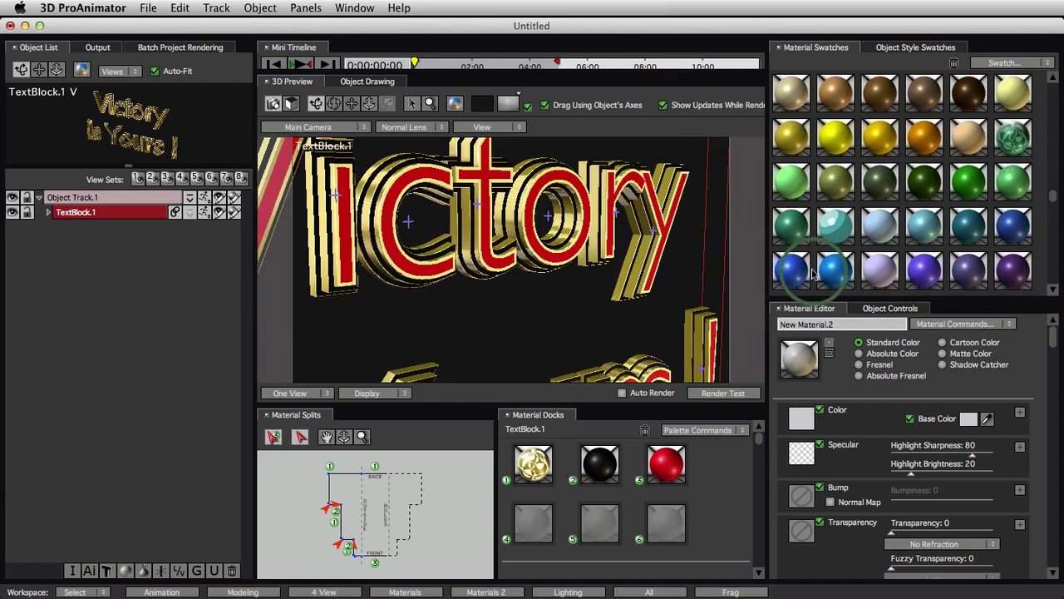
drag(788, 276, 667, 466)
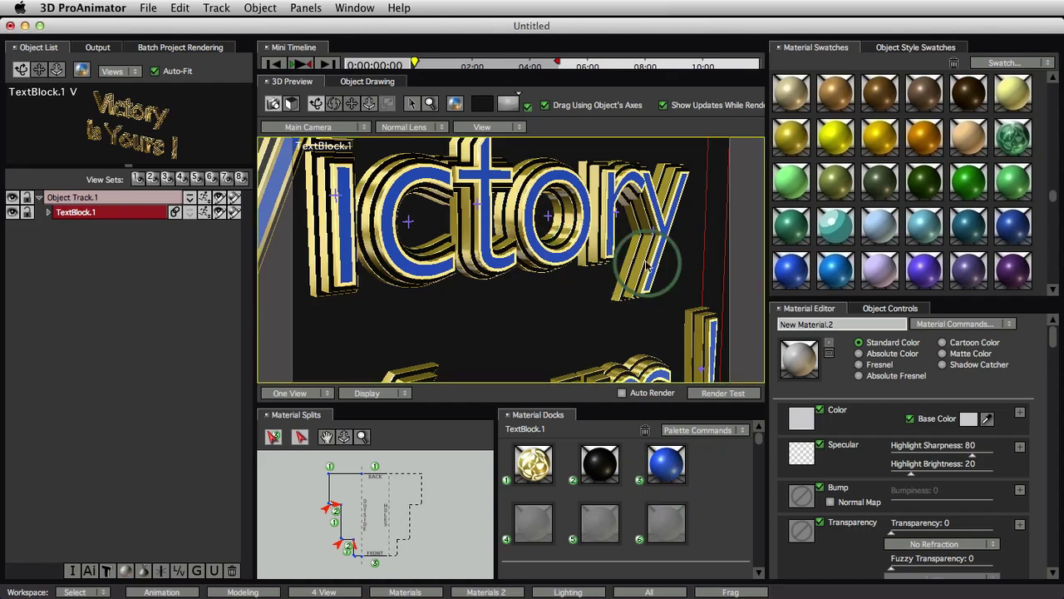
drag(573, 274, 634, 400)
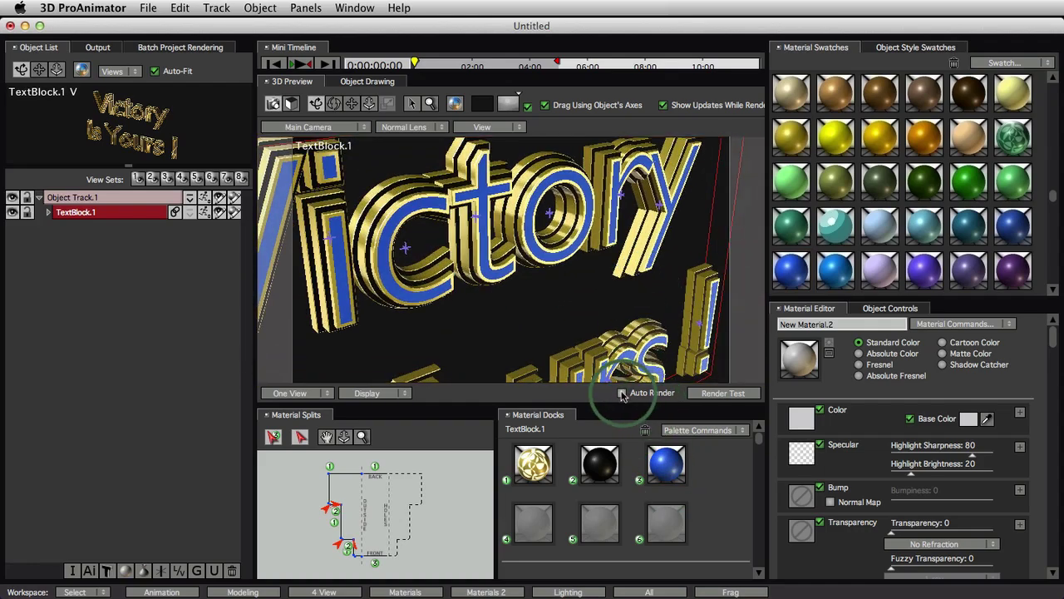
Step: Orbit around the blue and gold letters with Auto Render temporarily enabled to examine the rendered result
click(622, 394)
drag(636, 262, 490, 280)
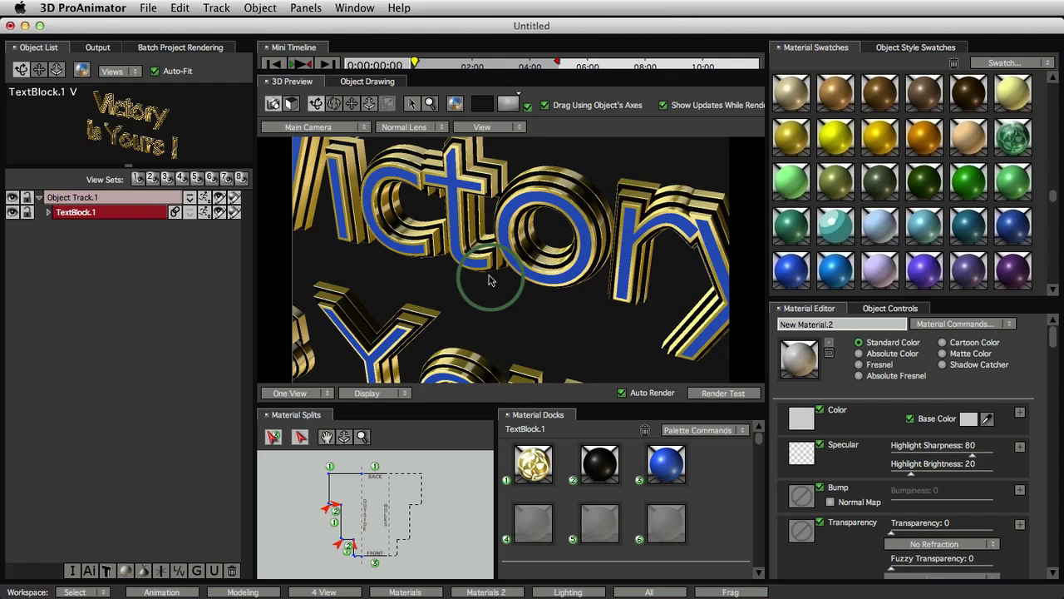
click(622, 393)
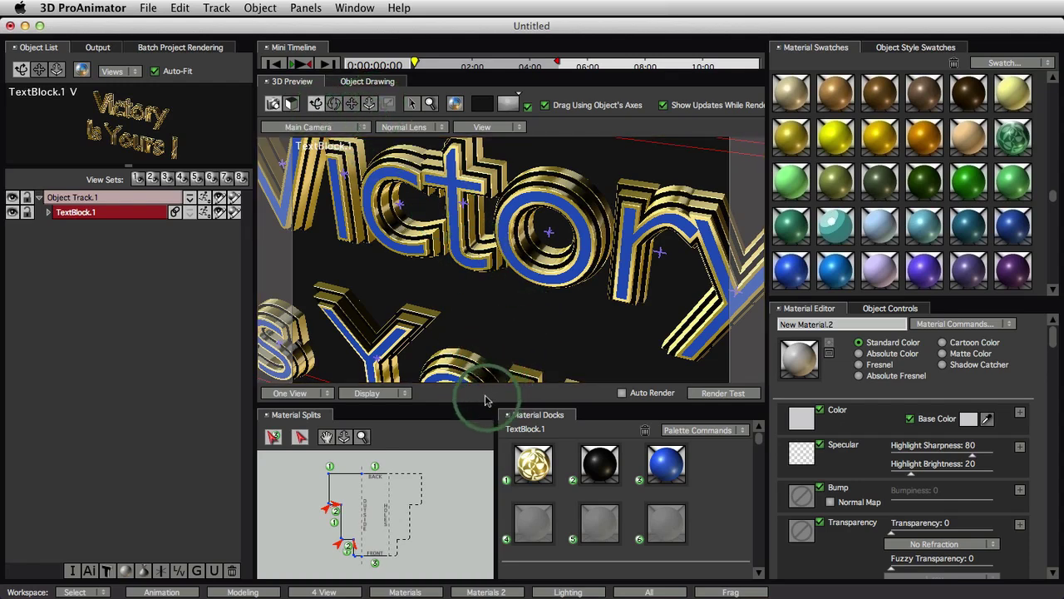
Step: Switch to the Animation workspace and try several random object animations on the text's track, stopping playback on the Bug-Swing Up one
click(183, 593)
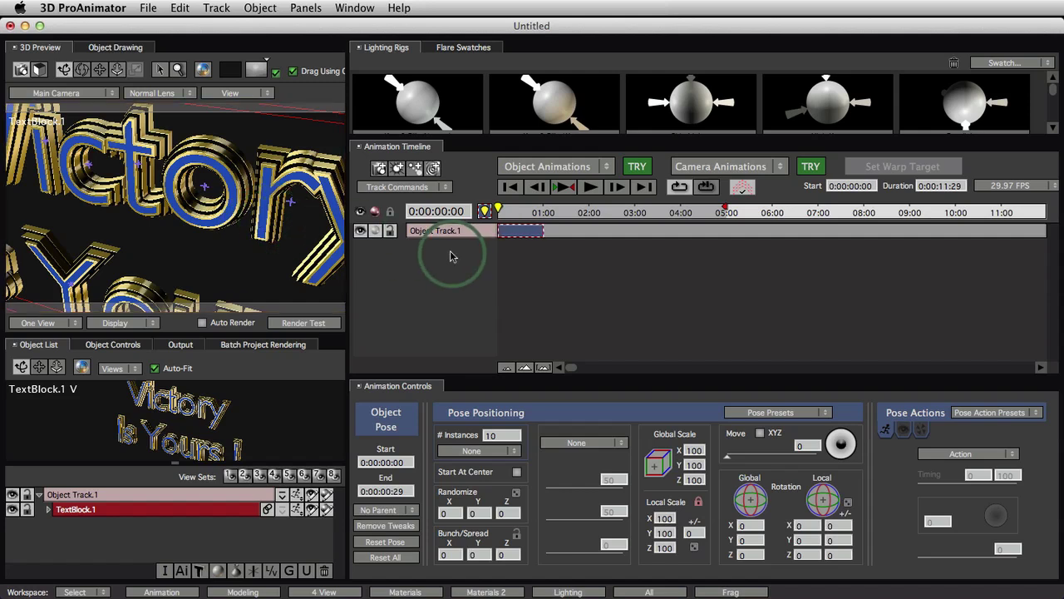
click(637, 167)
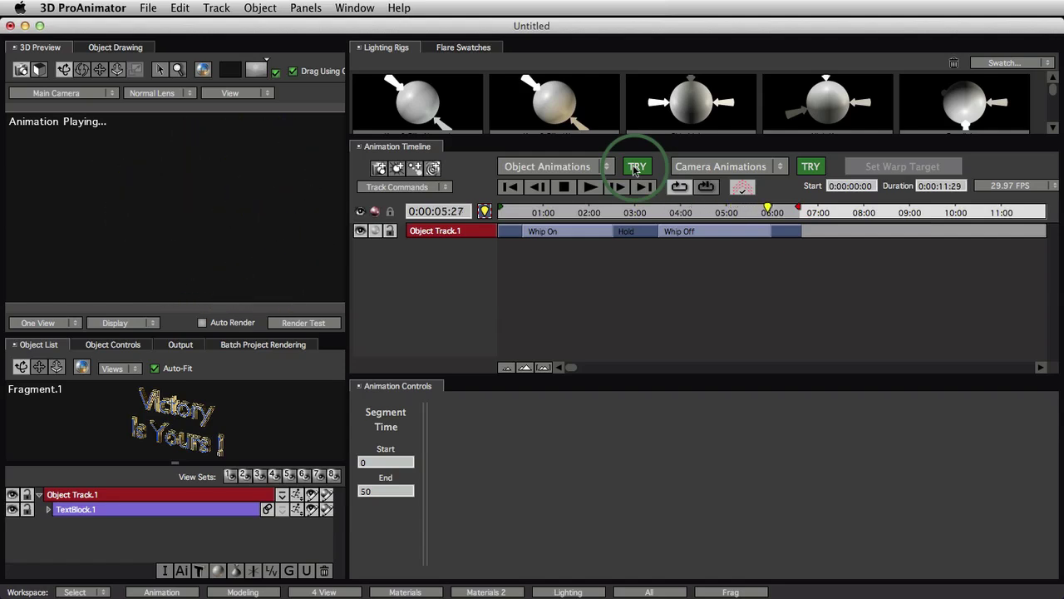
click(637, 169)
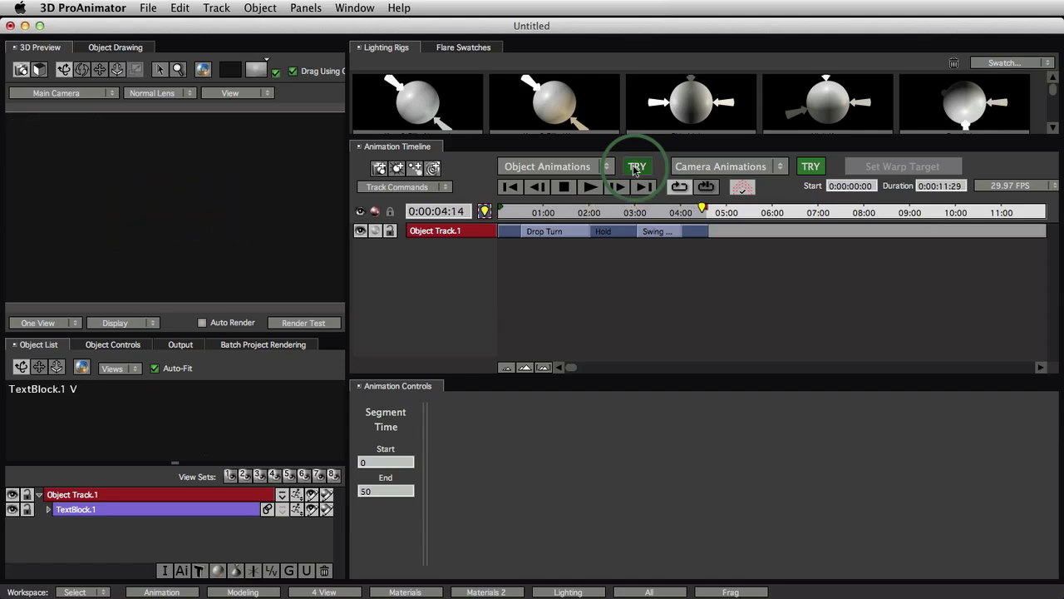
click(637, 169)
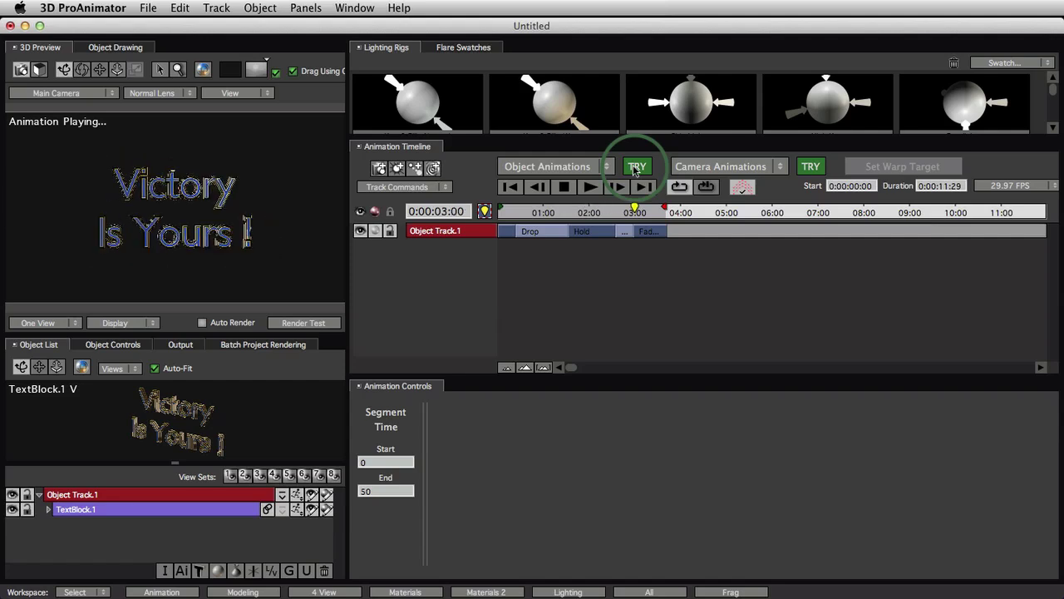
click(636, 168)
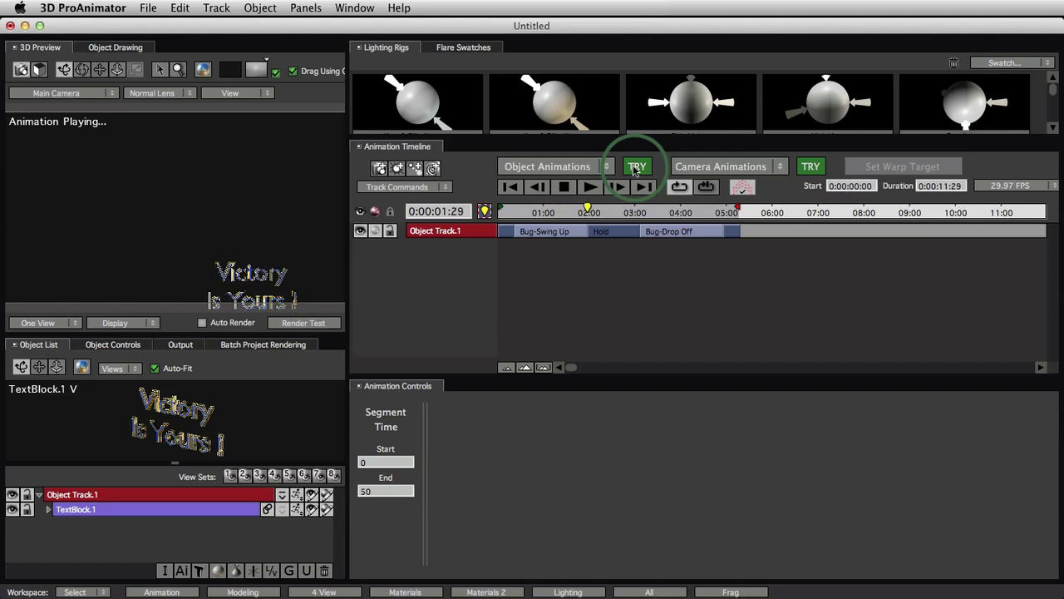
click(564, 187)
click(405, 284)
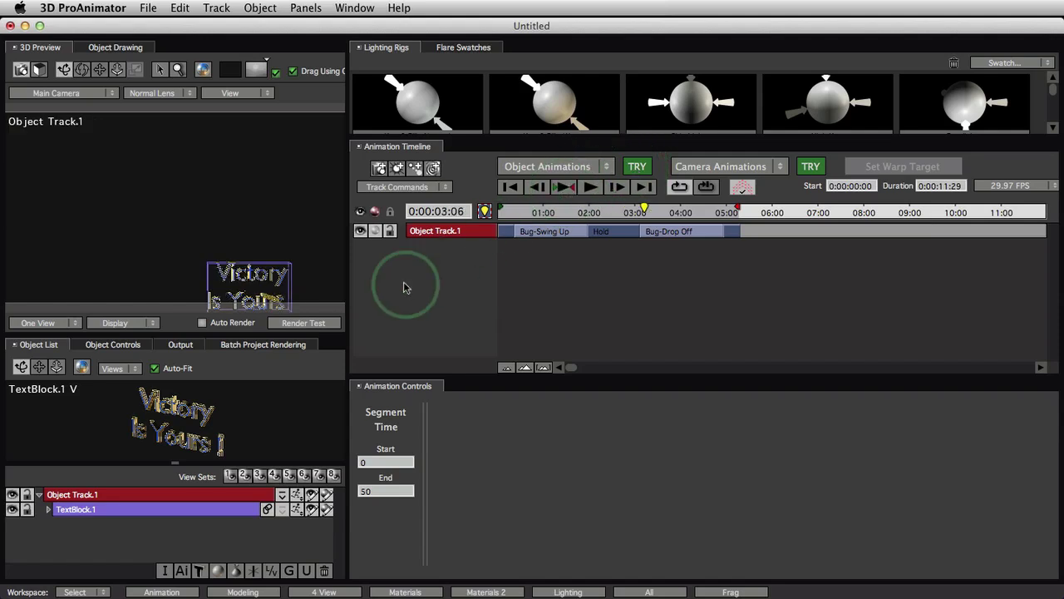
Step: Try more random object animations on the text's track and stop playback on the Slide On one
click(287, 276)
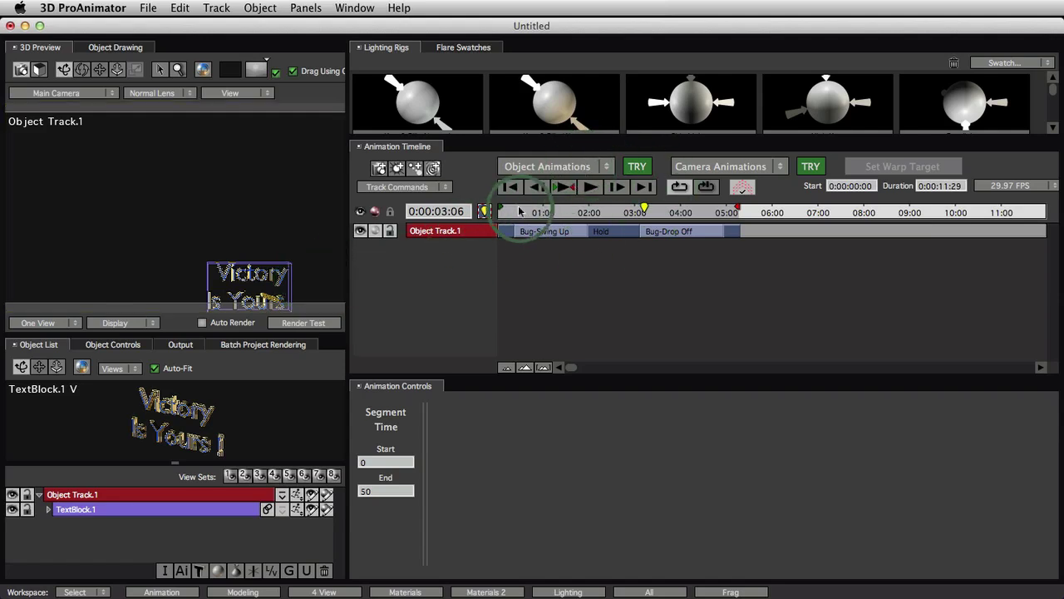
click(638, 167)
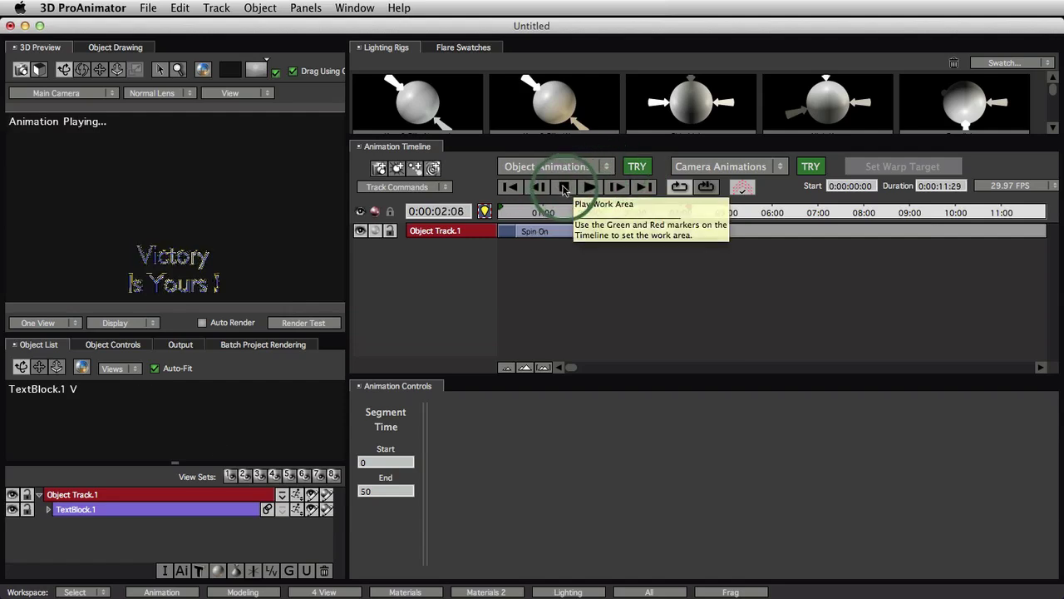
click(638, 167)
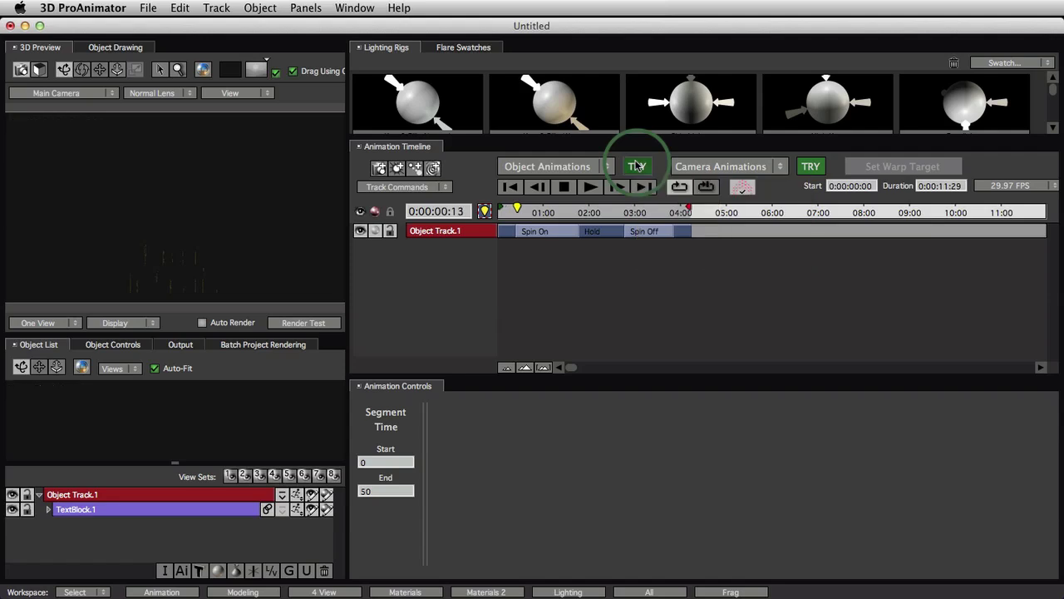
click(637, 166)
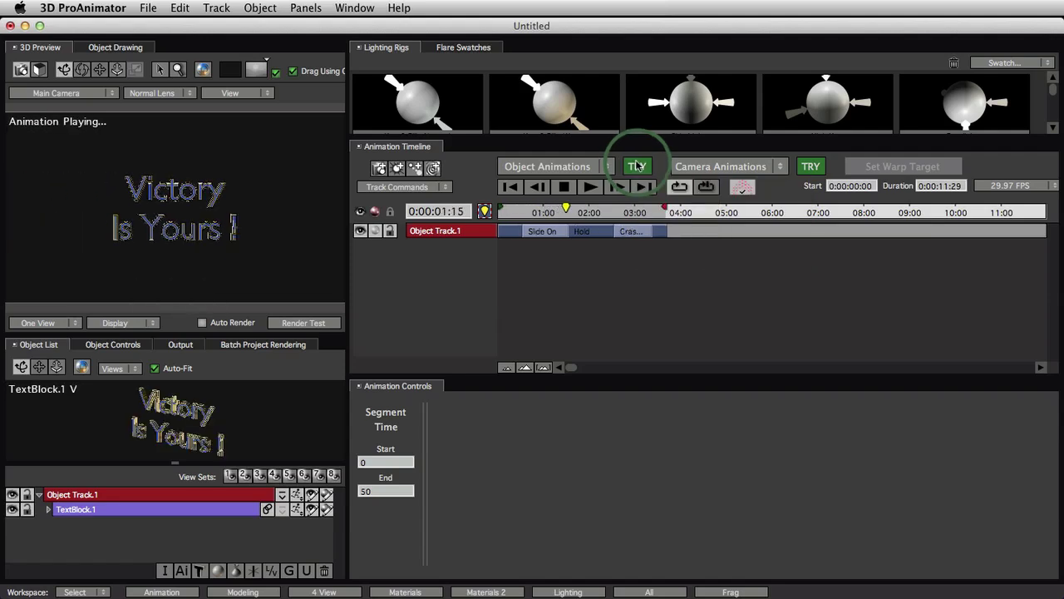
click(565, 187)
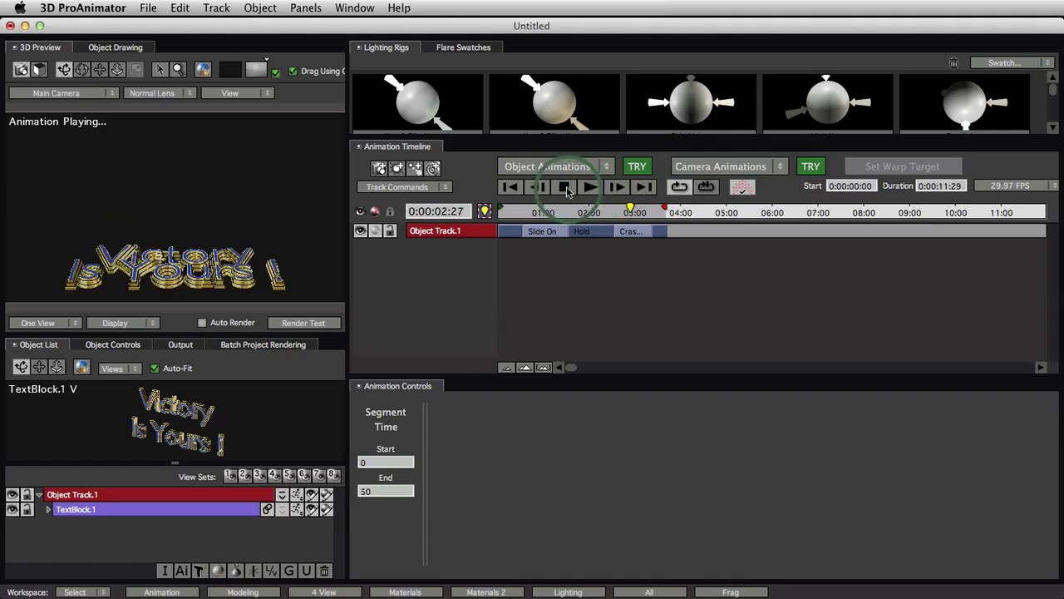
click(568, 191)
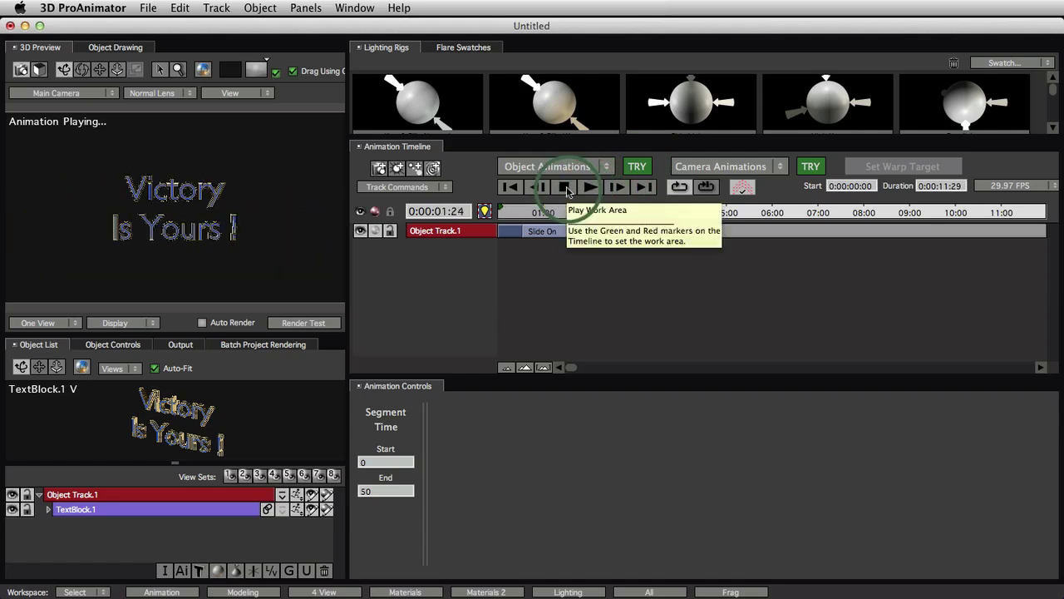
click(566, 187)
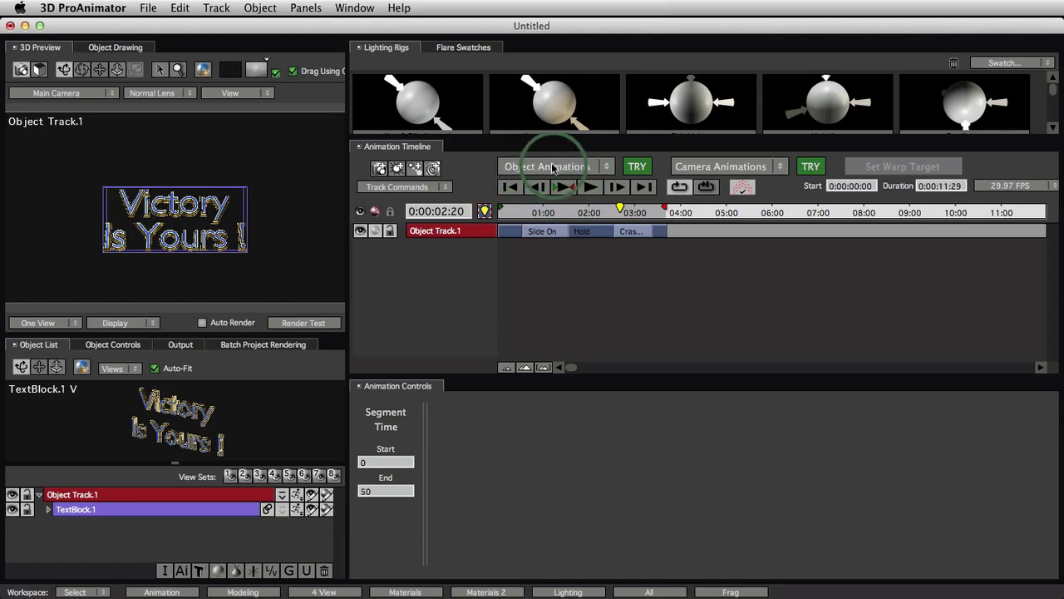
Step: Apply the Slide On-Right object animation preset from the Slide-Ons category, watch it play, and stop playback
click(555, 166)
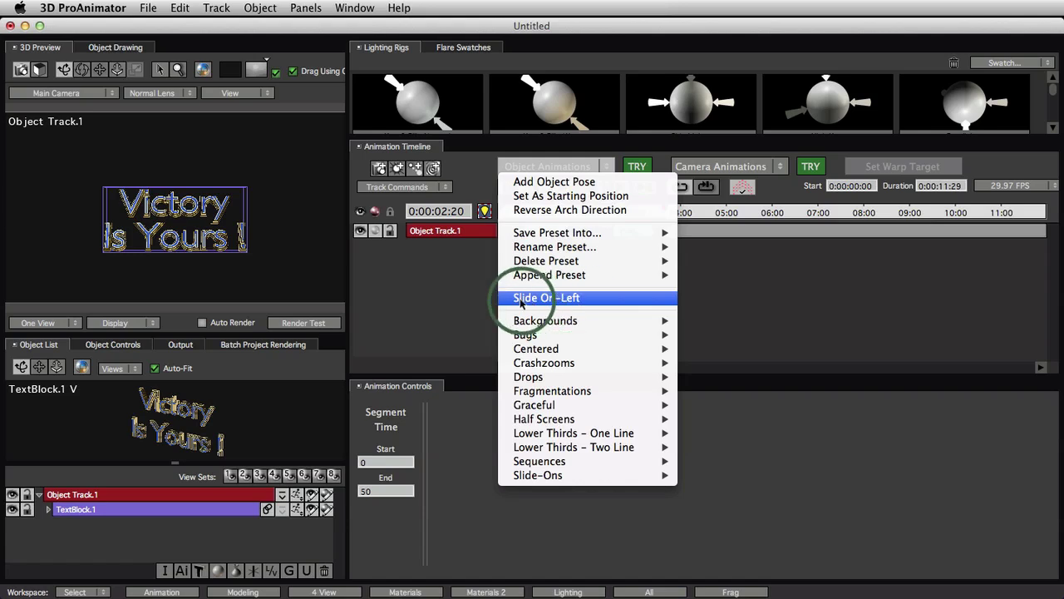
click(555, 299)
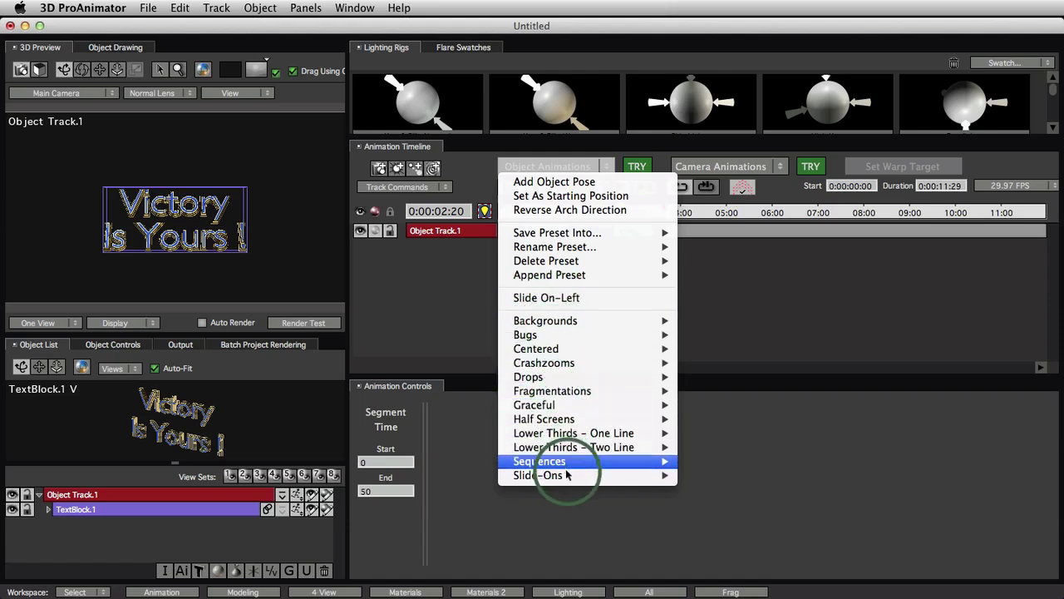
mouse_move(594, 475)
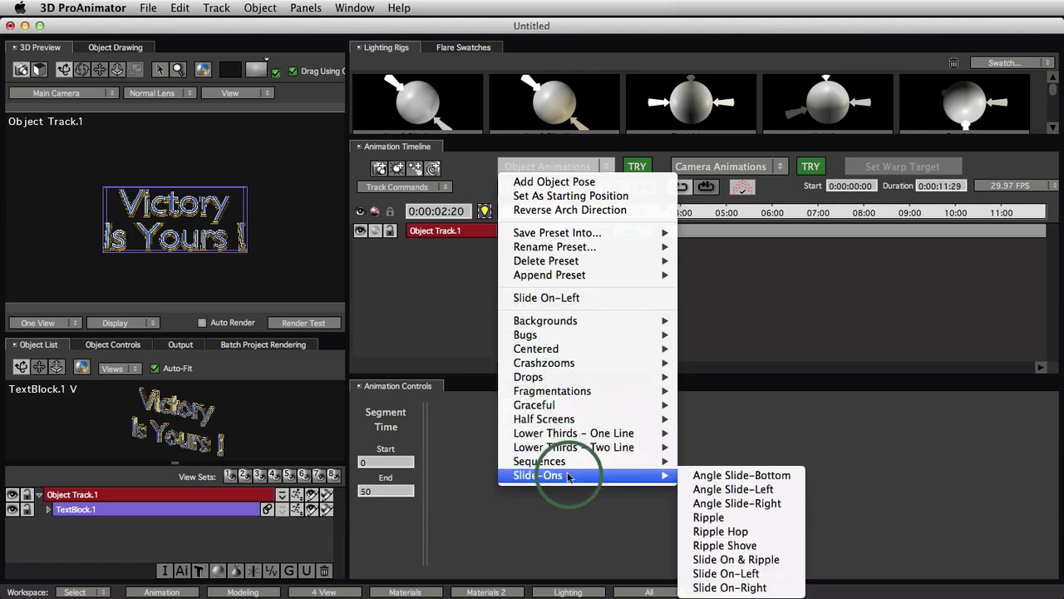
click(757, 588)
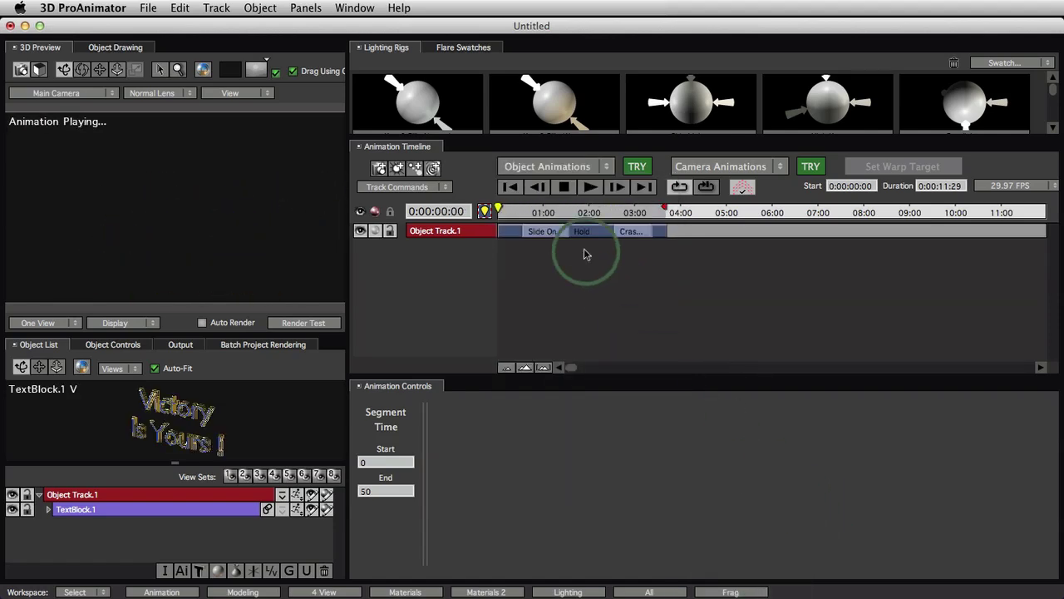
click(564, 187)
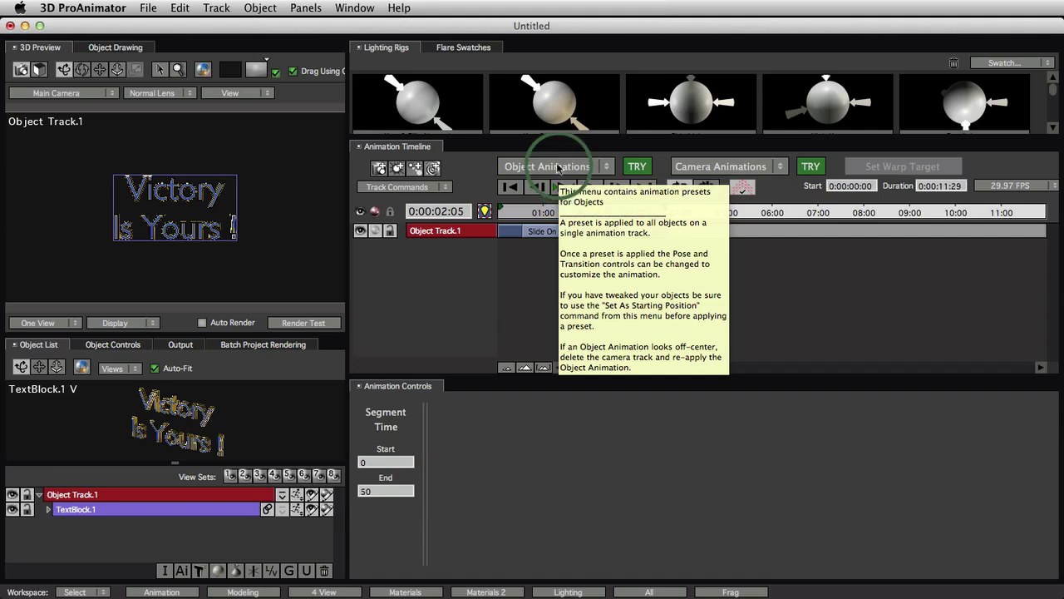
Step: Apply the Crashzoom Curves object animation preset to the text's track, watch it play, and stop playback
click(557, 169)
mouse_move(572, 366)
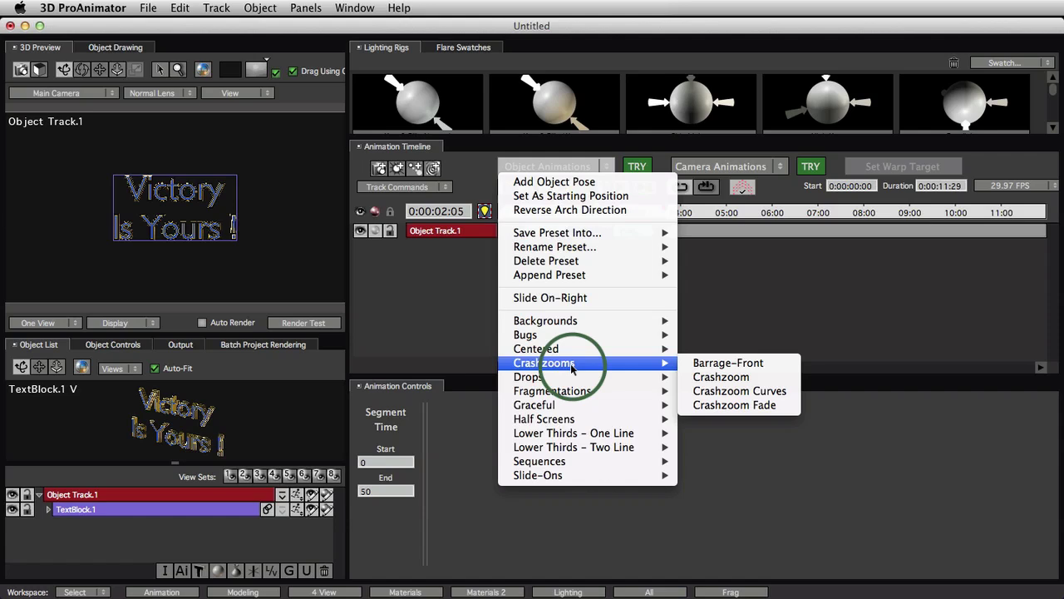
click(770, 398)
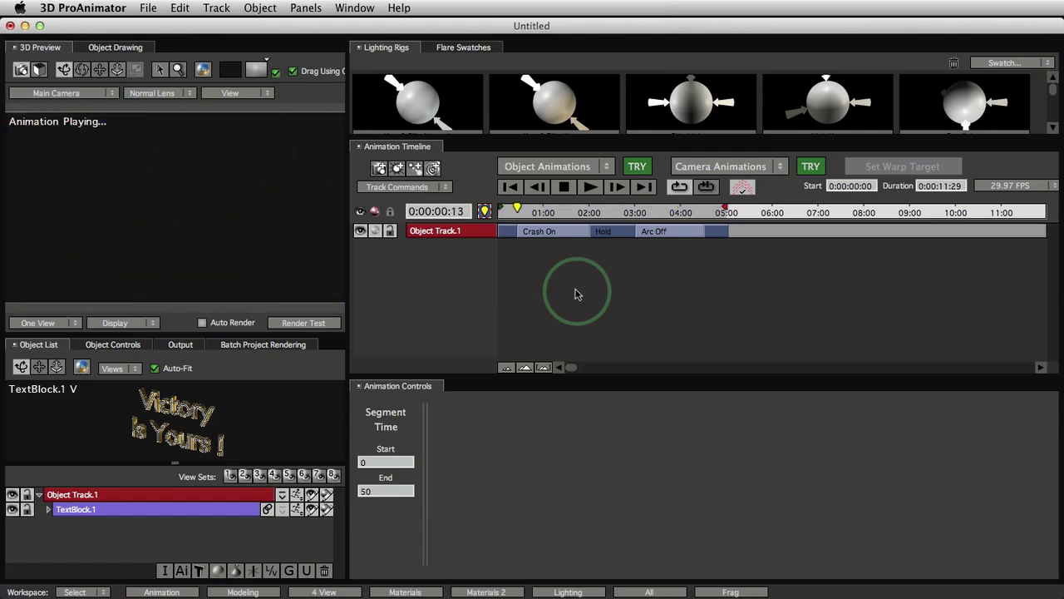
click(564, 187)
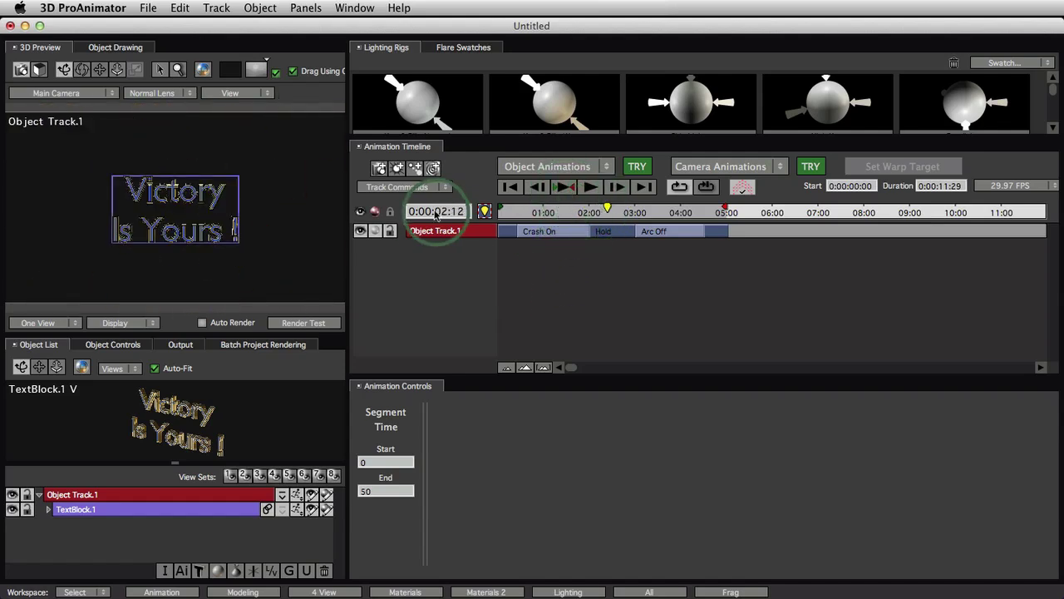
Step: Display the output settings, render the frame at 0:00:02:12, and close the render window
click(303, 296)
click(291, 326)
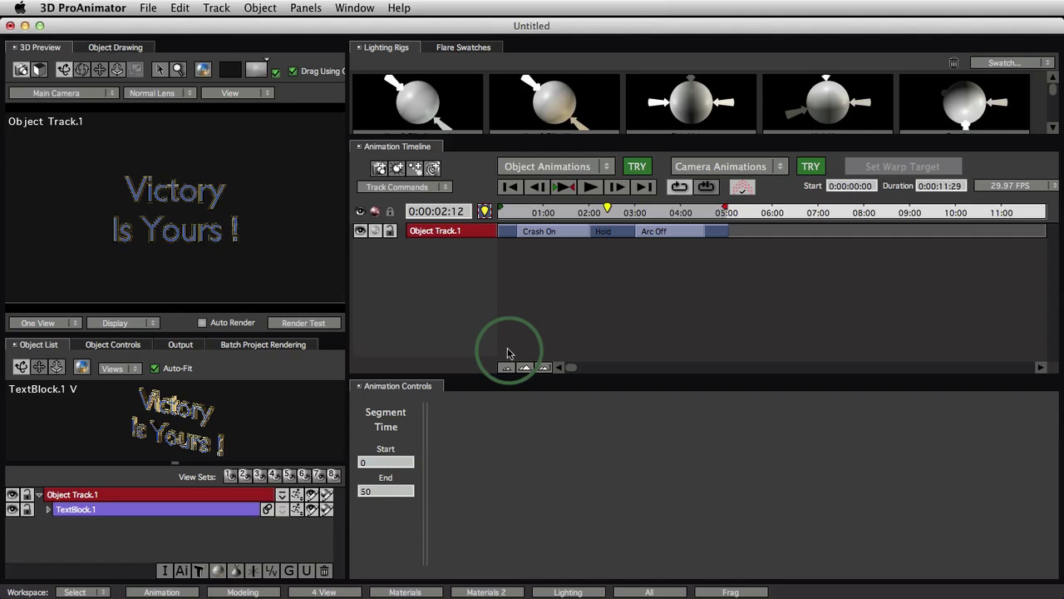
click(182, 345)
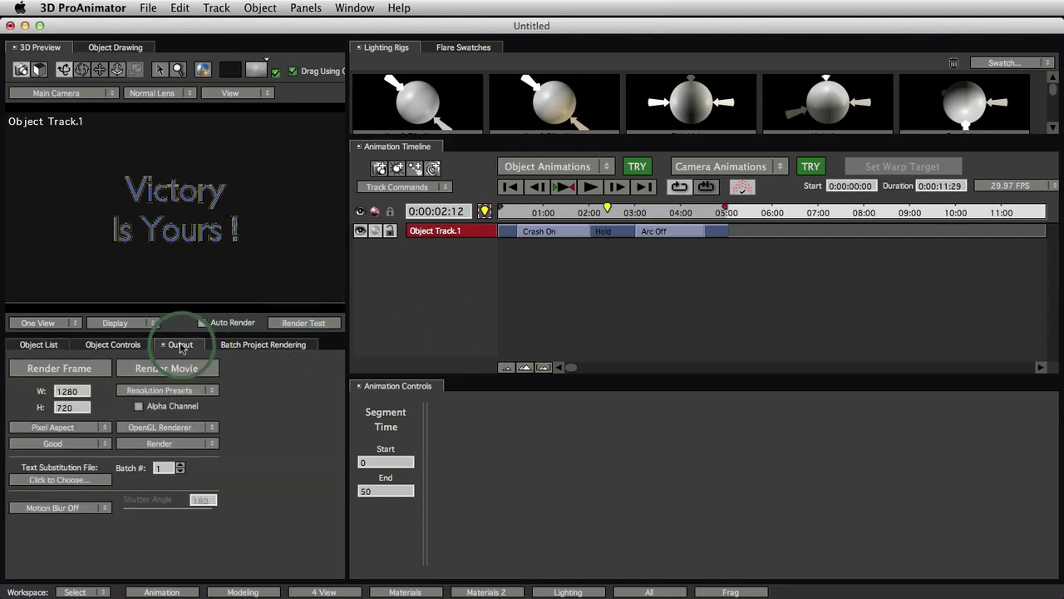
click(97, 371)
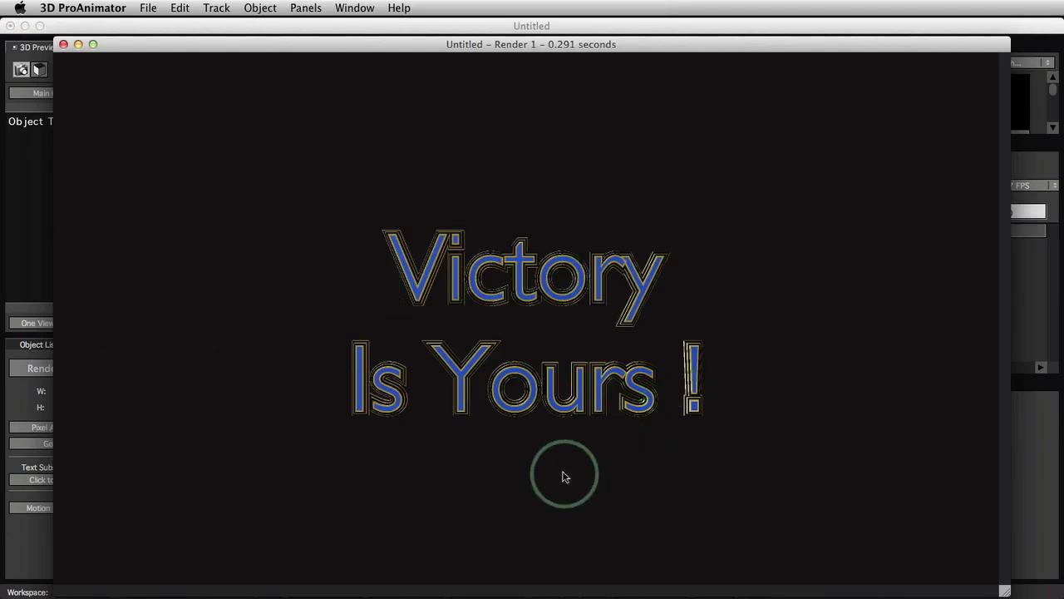
click(64, 45)
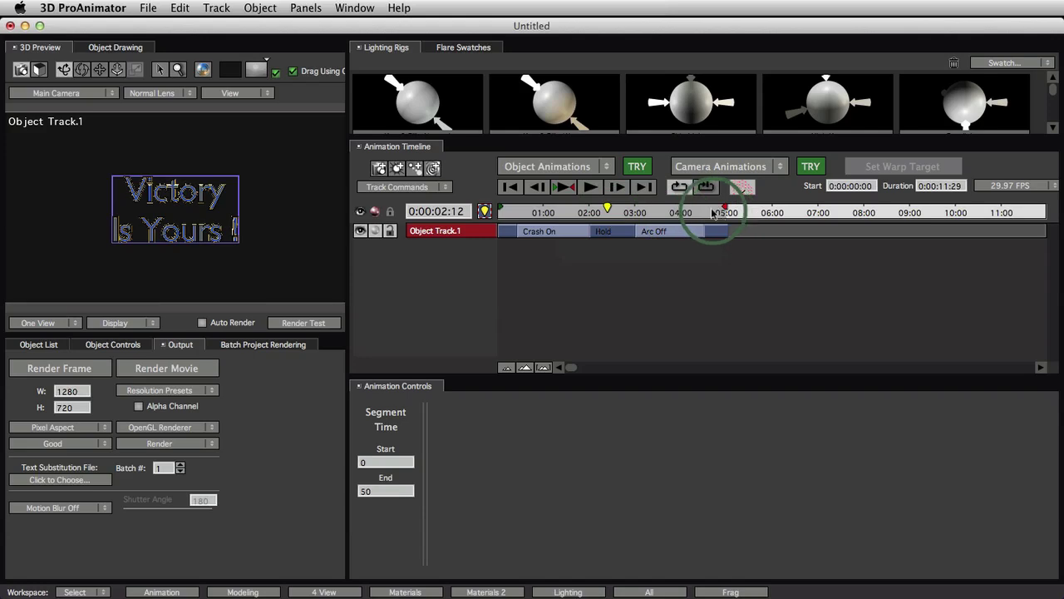
Step: Play the work area, replay the animation with looping, and stop playback
click(564, 188)
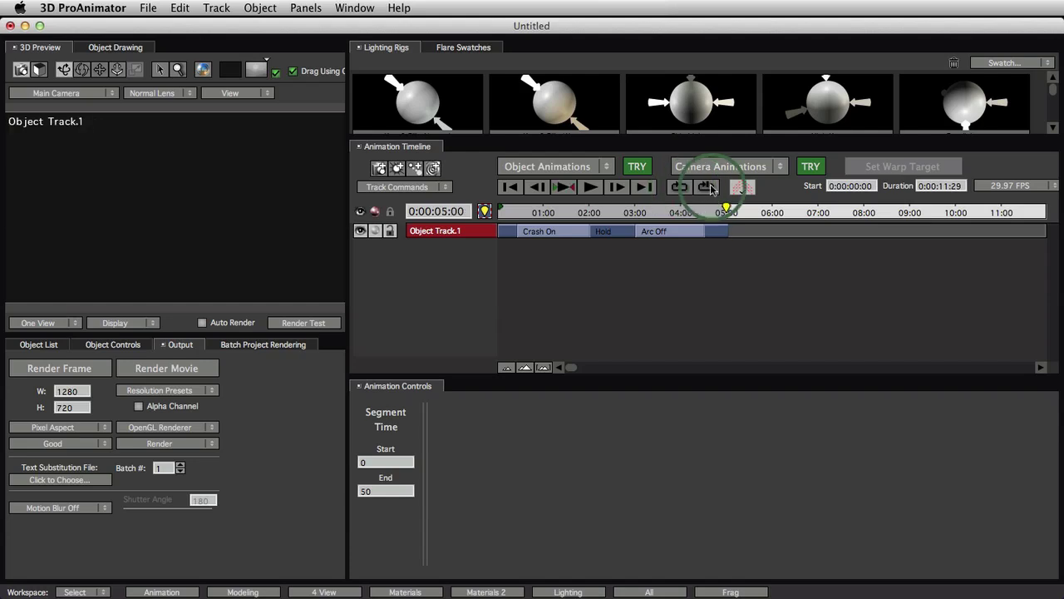
click(590, 186)
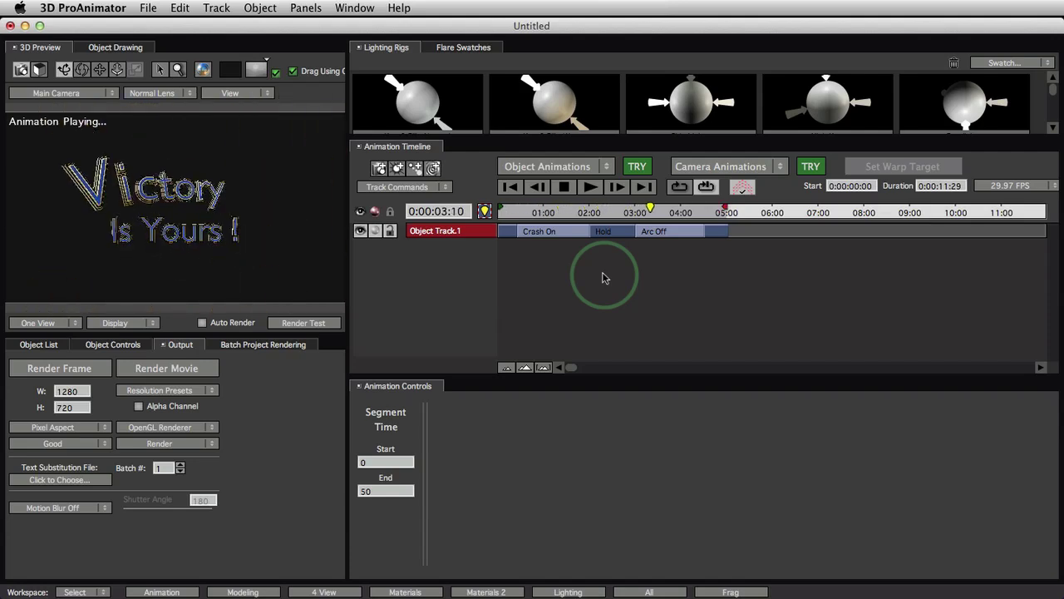
click(565, 190)
Step: Narrow the work area to about 0:00:00:14 through 0:00:01:13, play it in both loop modes, and stop playback
drag(500, 207, 525, 209)
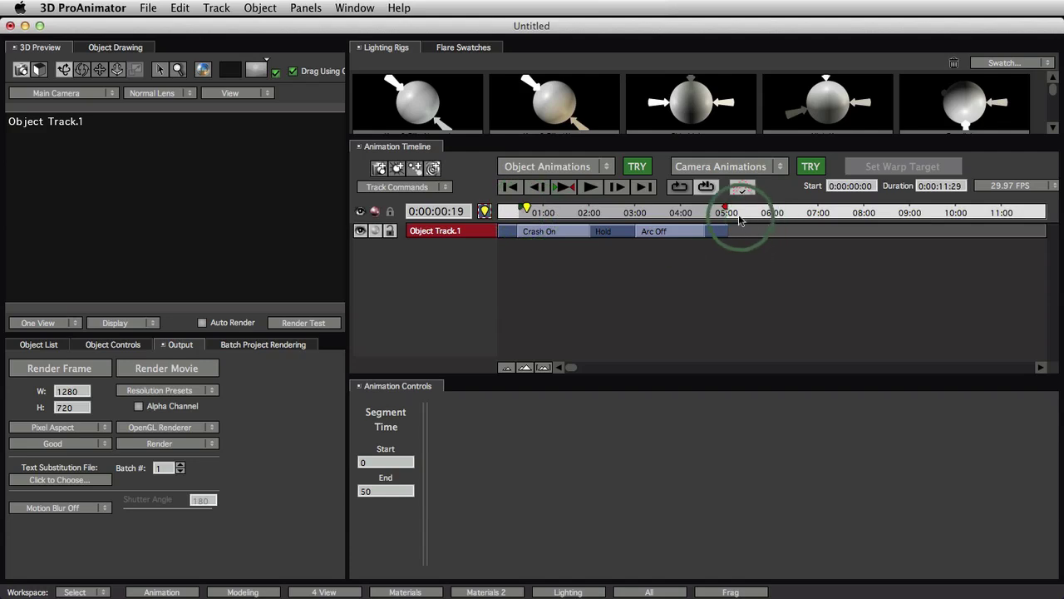
drag(726, 206, 563, 230)
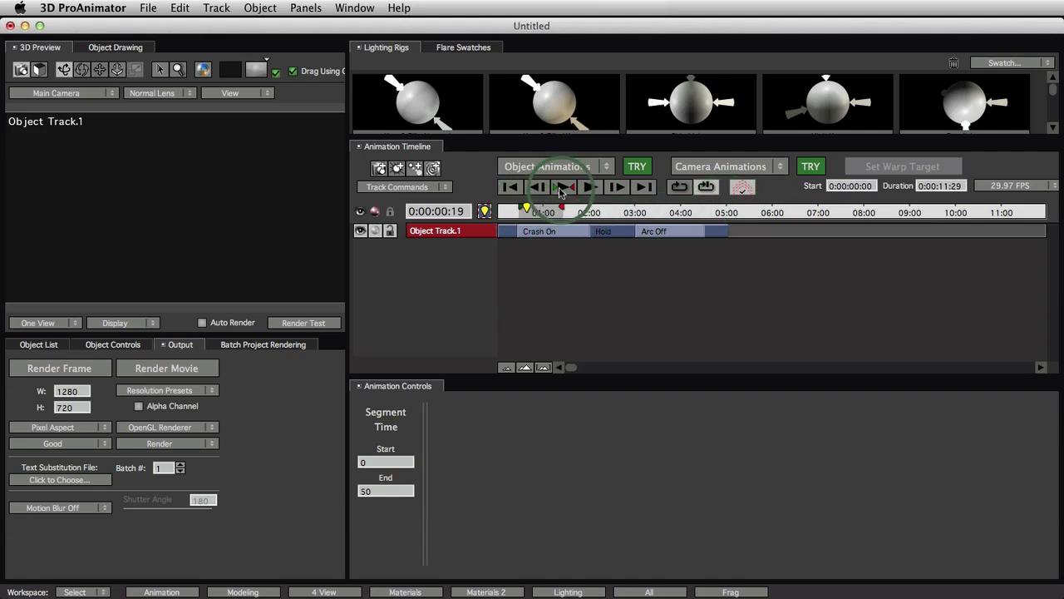
click(562, 188)
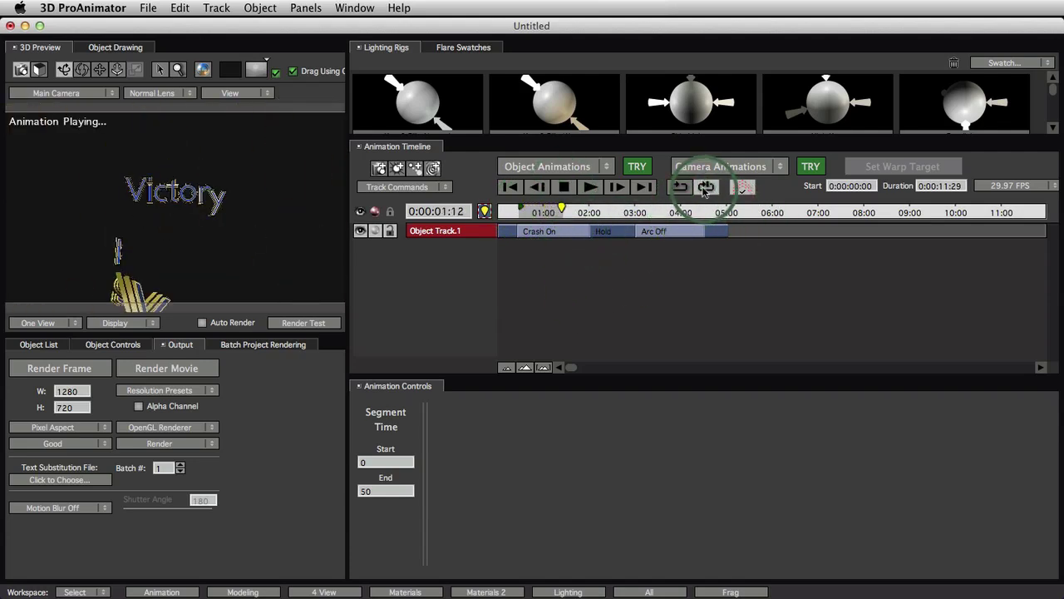
click(563, 186)
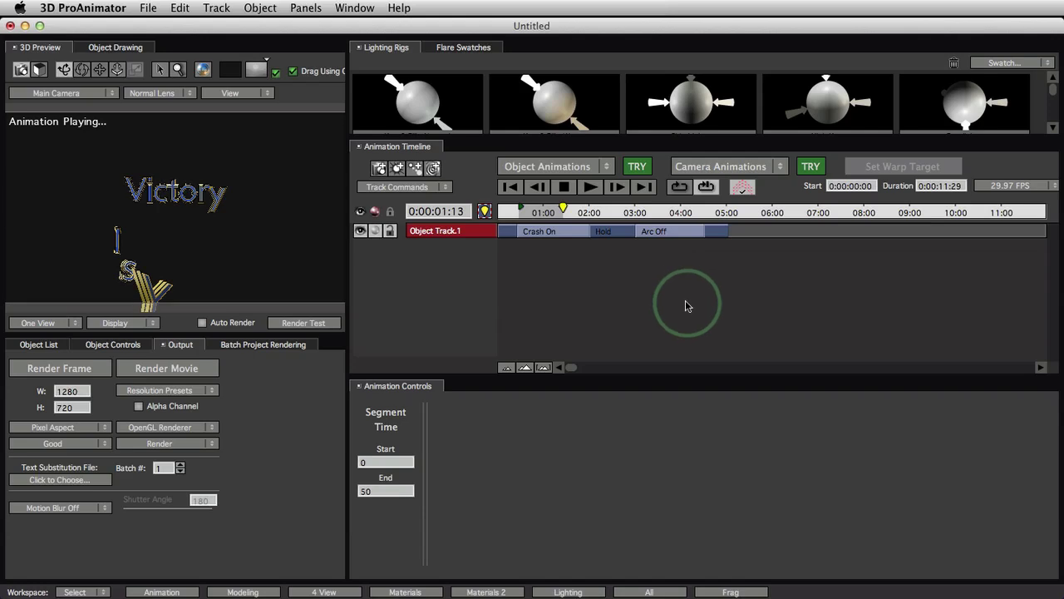
click(678, 188)
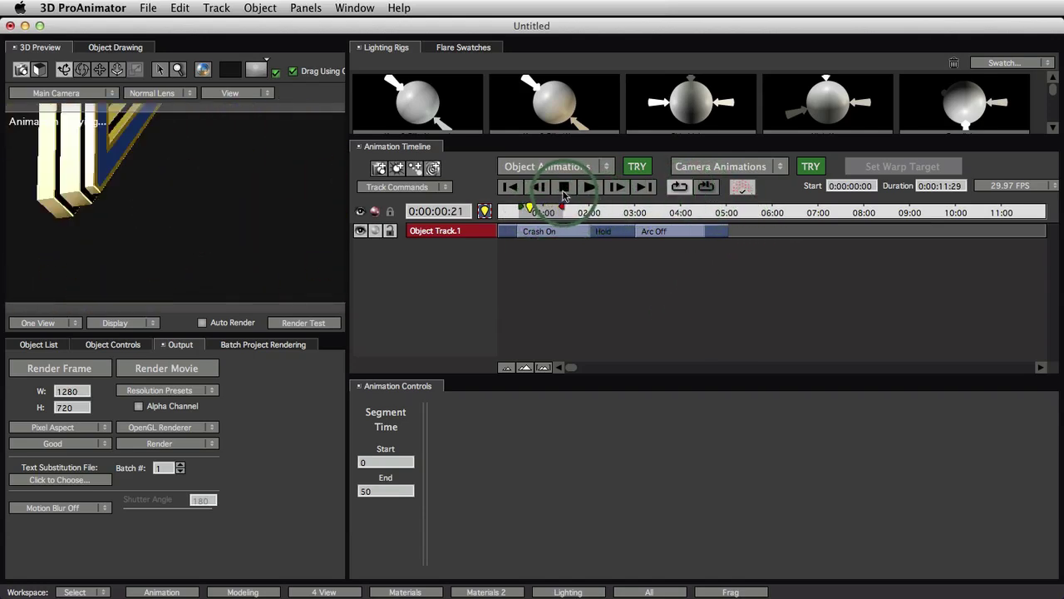
click(564, 188)
Step: Extend the work area to start at about 0:00:00:08 and end just before 0:00:05:00, and test its looped playback
click(523, 213)
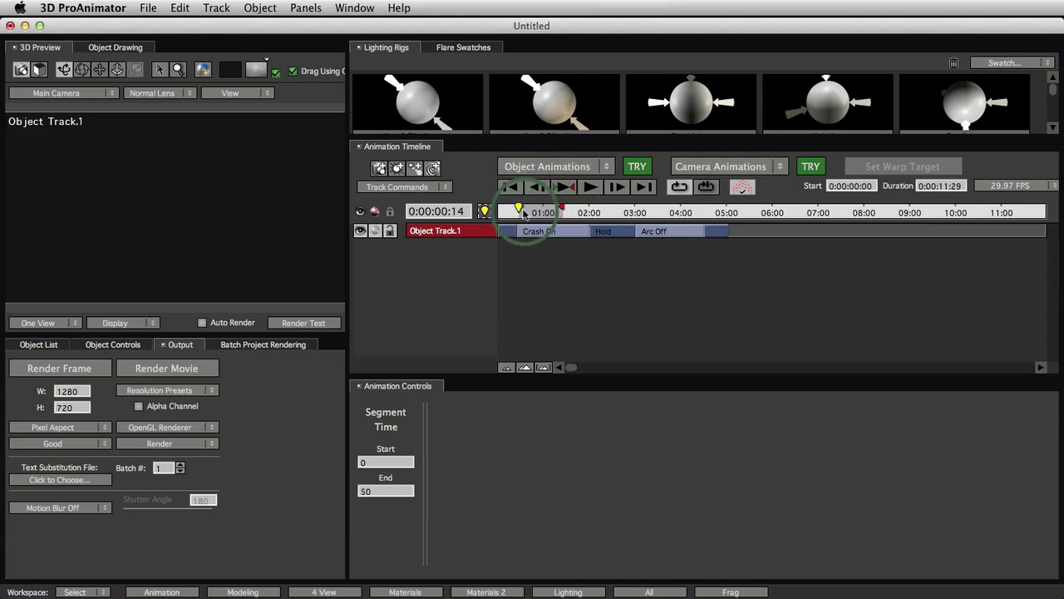
drag(549, 210, 510, 210)
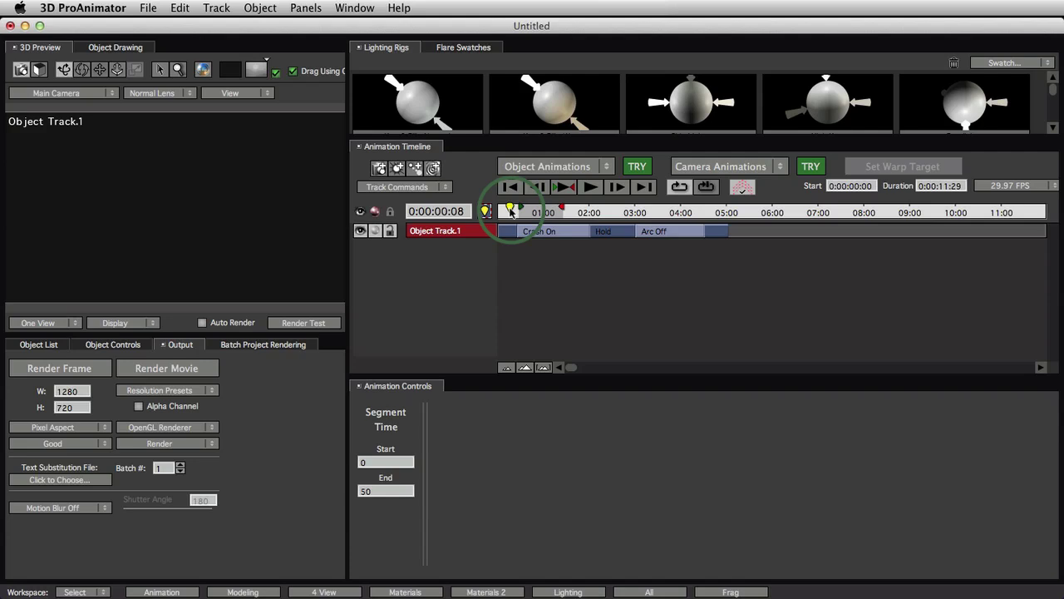
mouse_move(510, 209)
mouse_down()
mouse_move(719, 206)
mouse_move(523, 213)
mouse_up()
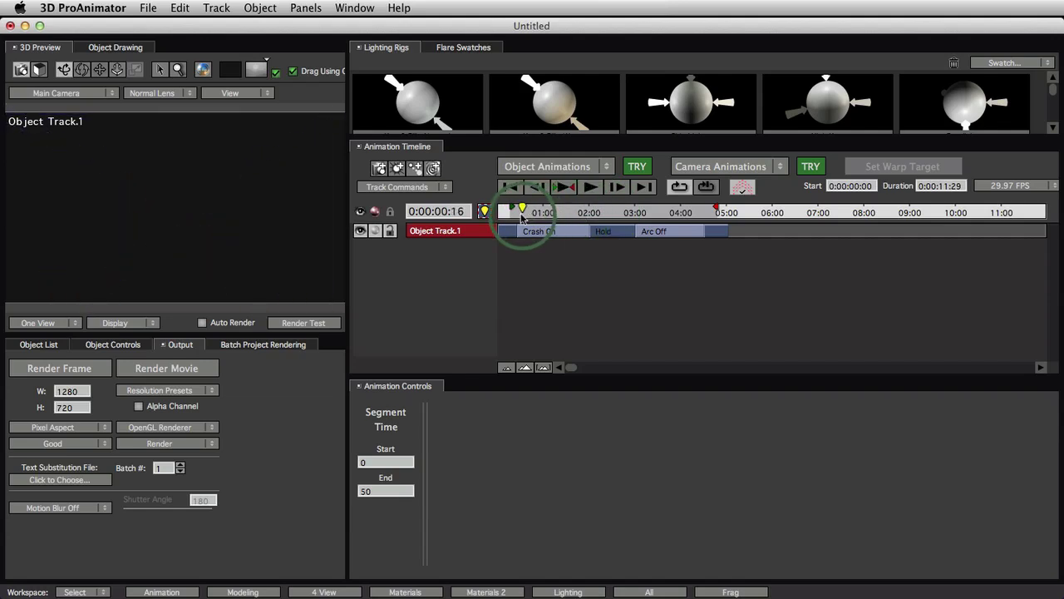
click(565, 188)
click(565, 190)
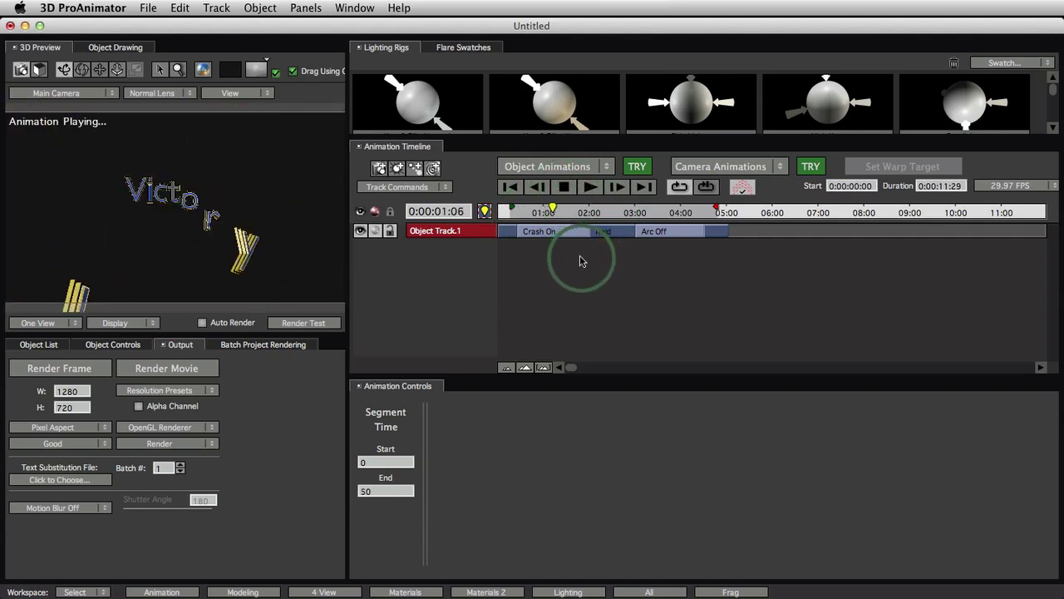
click(563, 188)
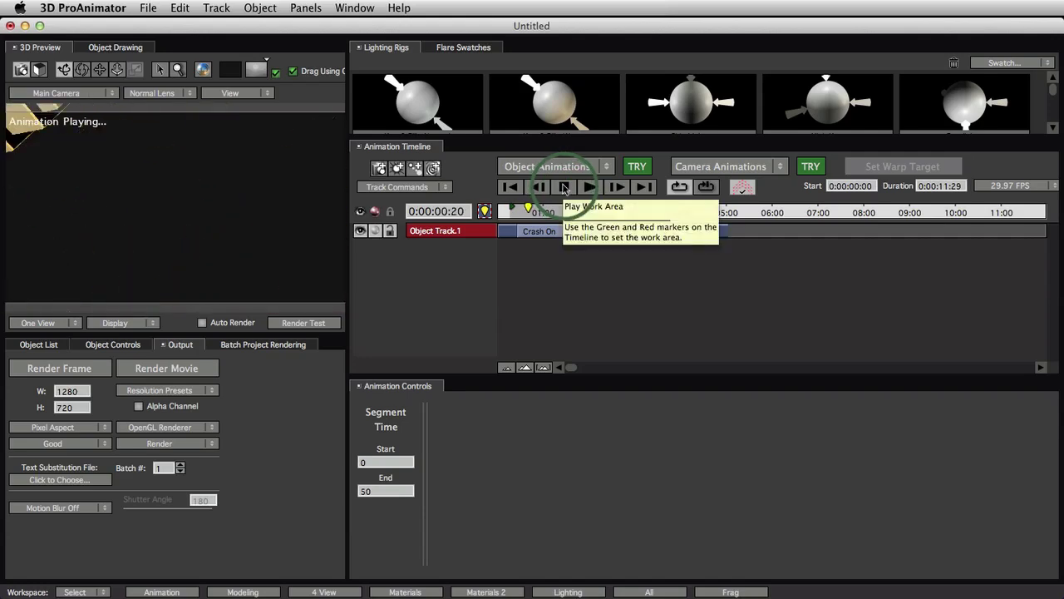
click(559, 269)
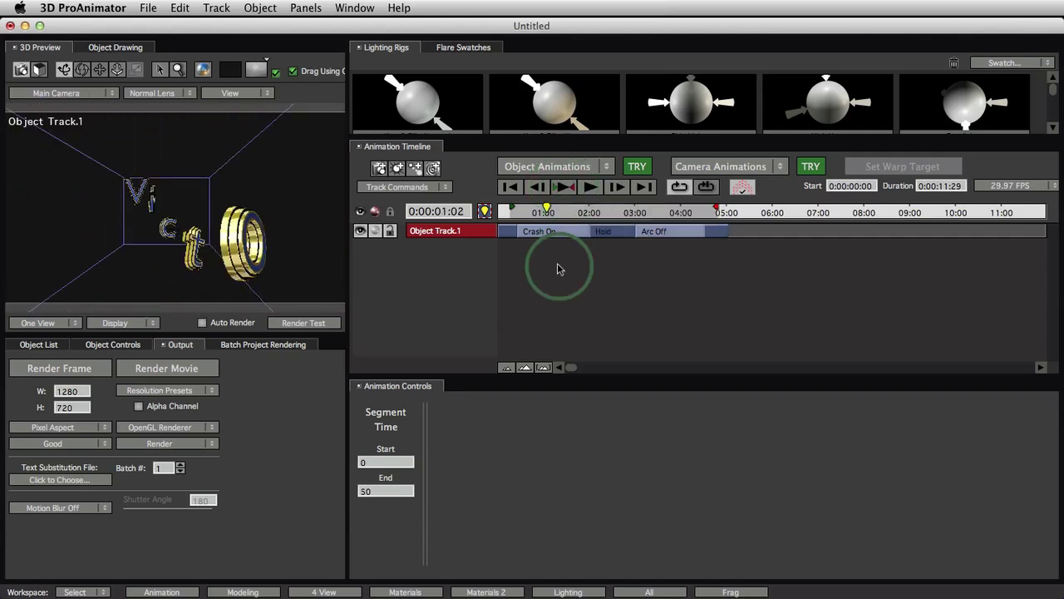
Step: Start a movie render, browse to the Renderings folder, check the available file formats, and cancel the save
click(204, 371)
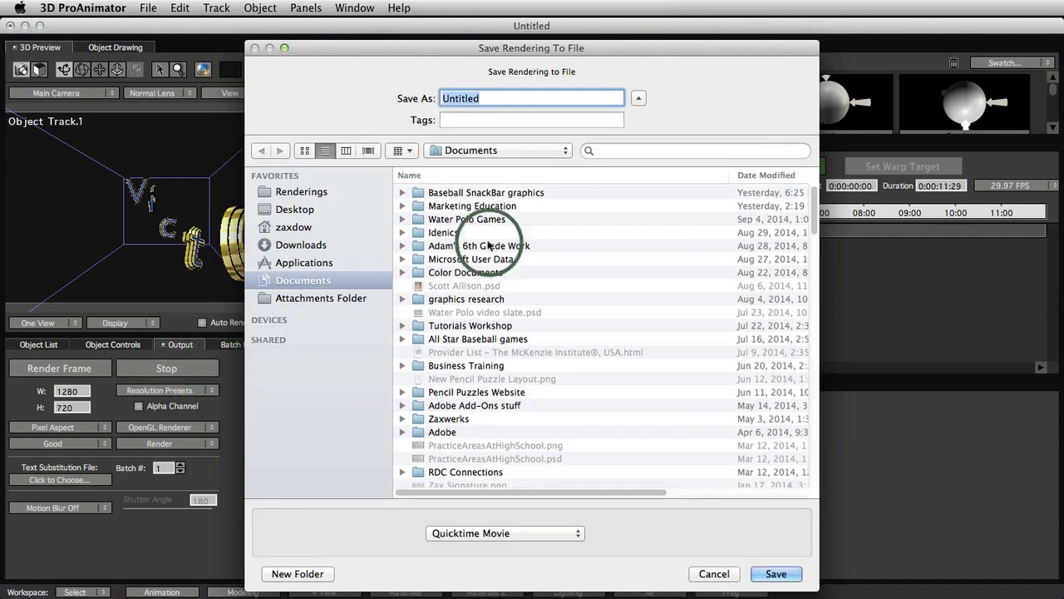
click(303, 192)
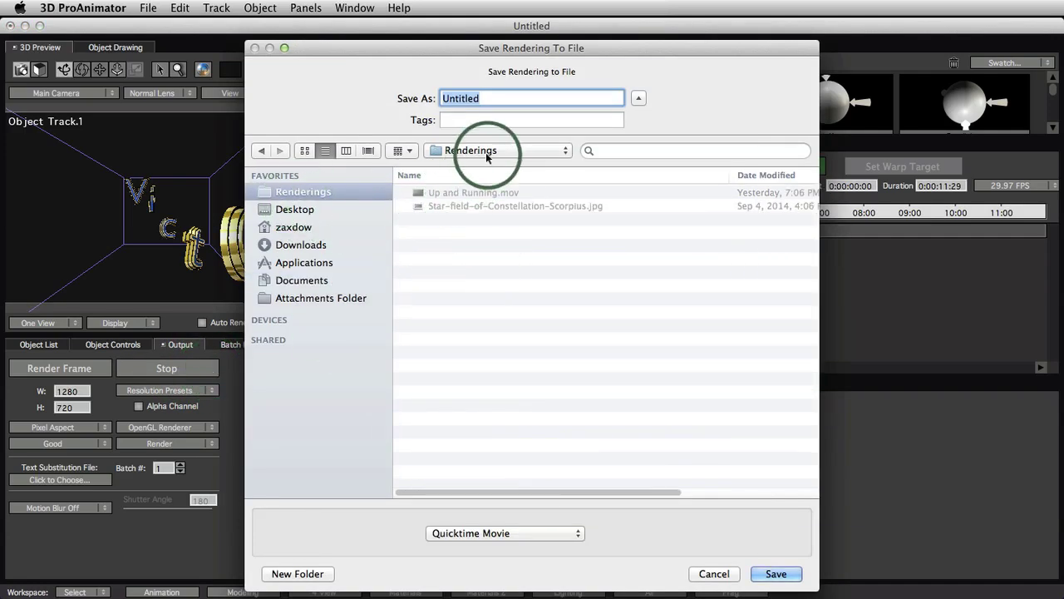
click(502, 534)
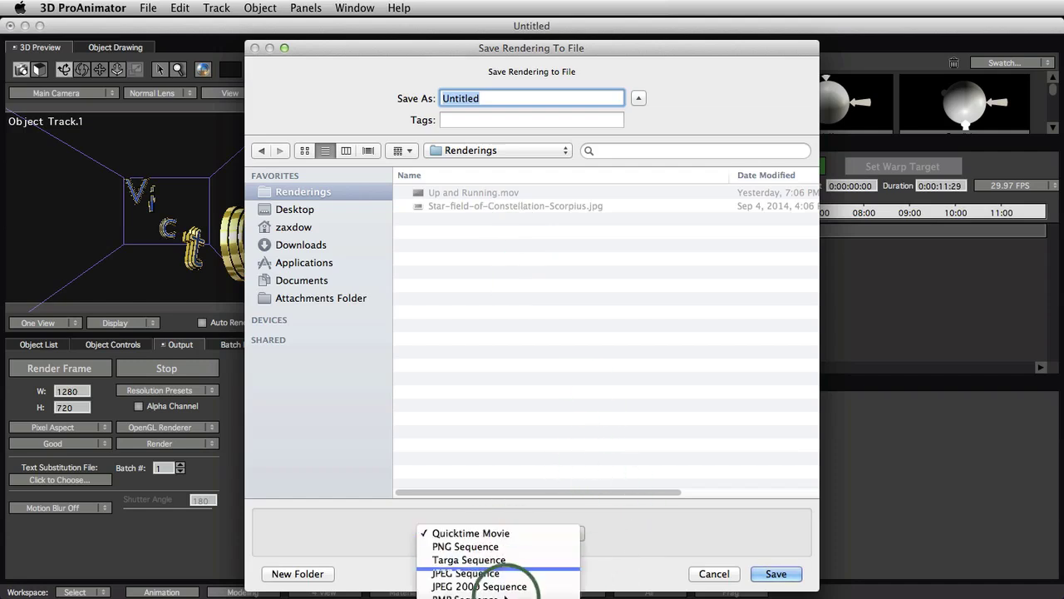
click(644, 517)
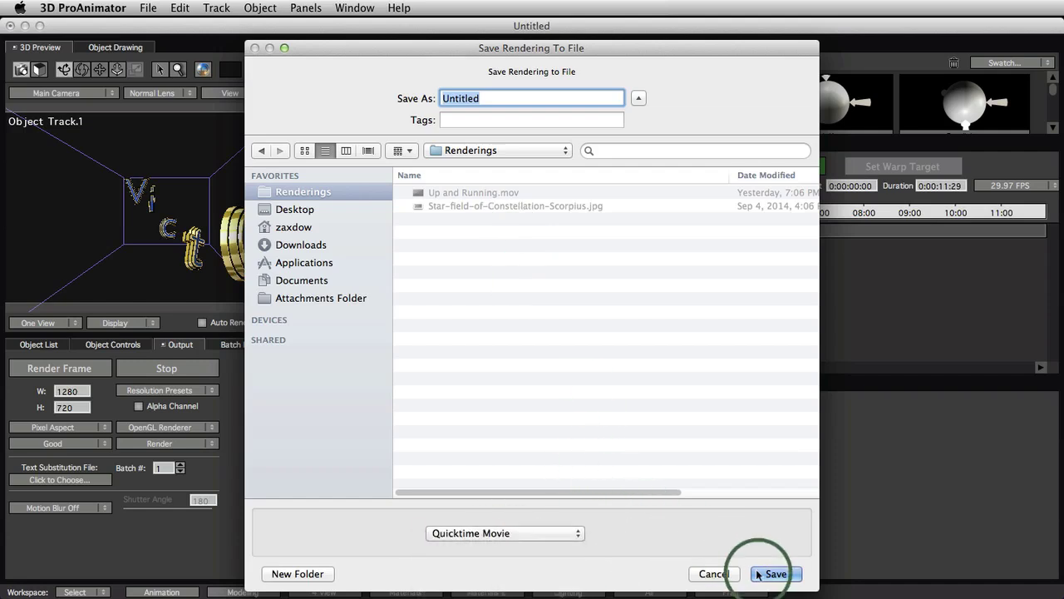
click(714, 574)
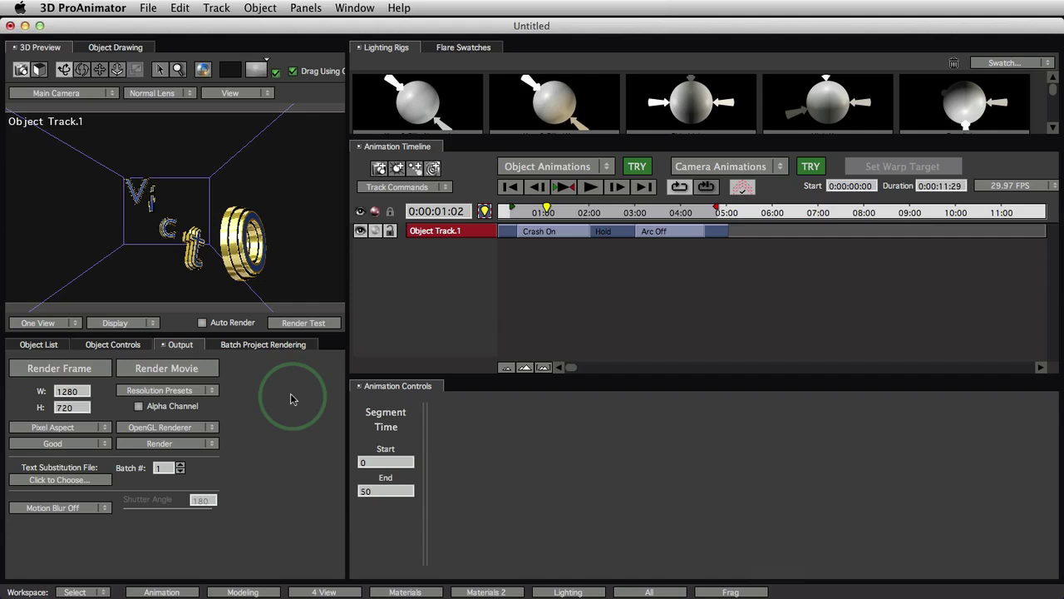
Step: Look over the object creation and import commands, and the material and object style swatches in the Materials workspace
click(257, 9)
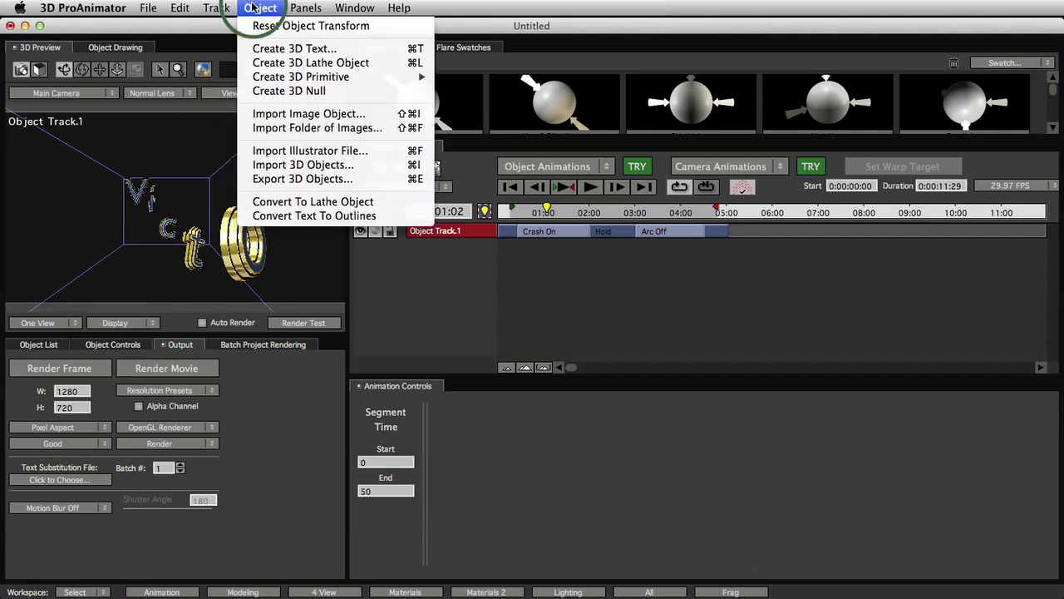
click(549, 294)
click(408, 592)
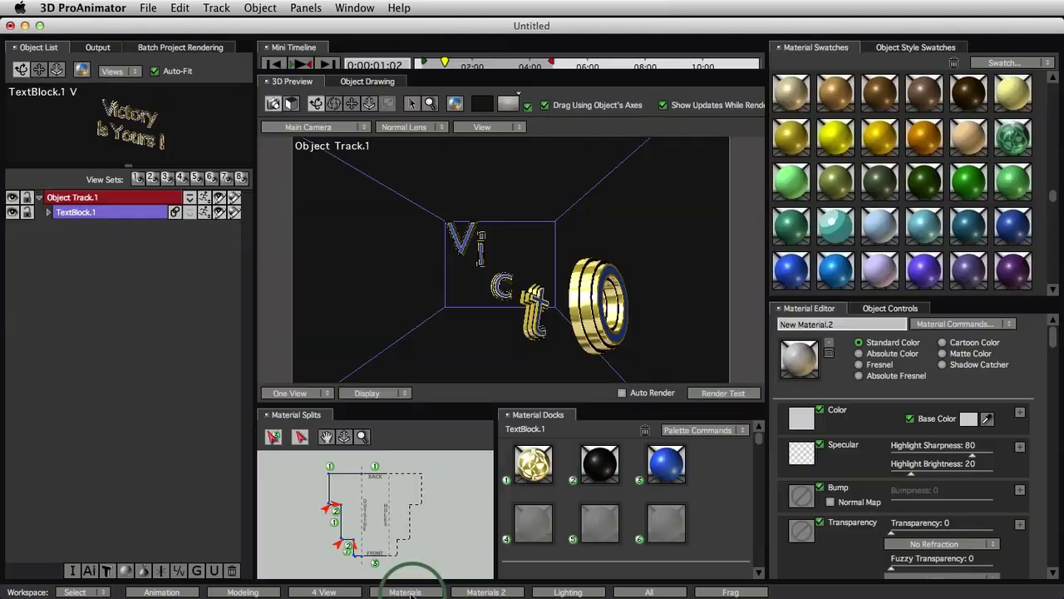
click(866, 193)
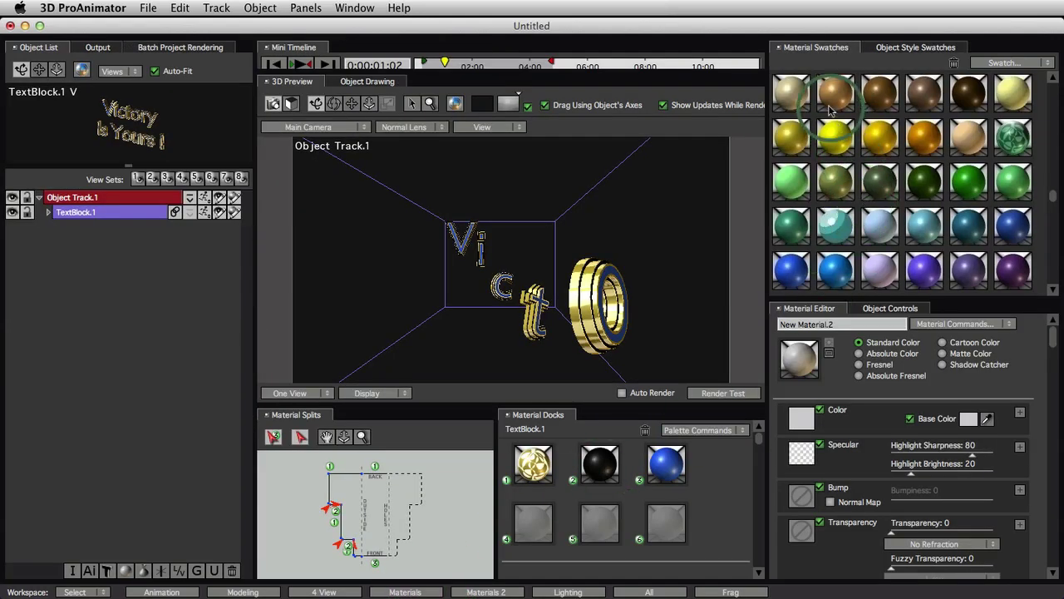
click(899, 48)
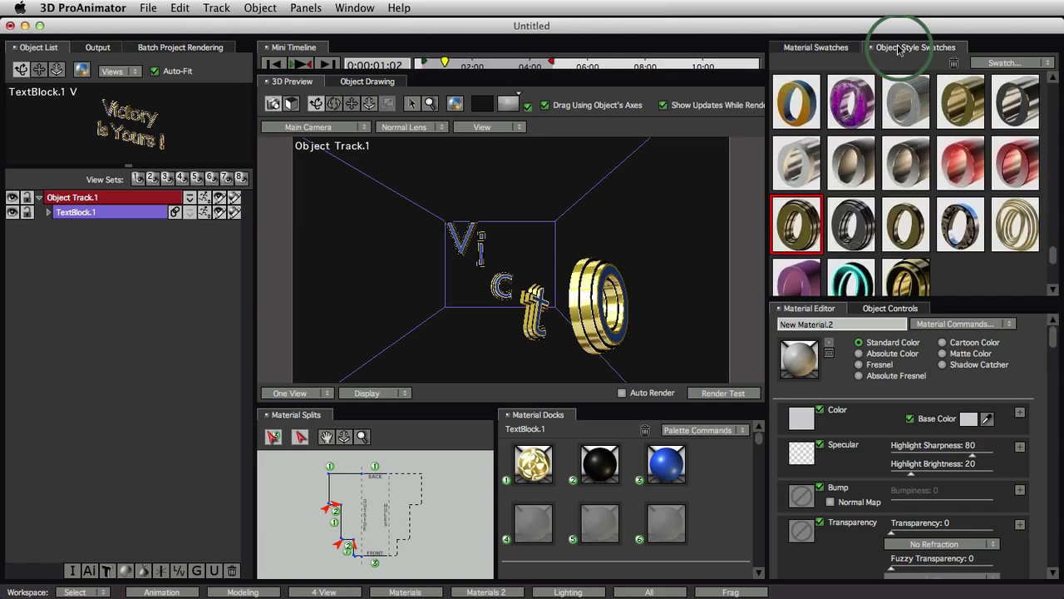
Step: Return to the Animation workspace, render the frame at 0:00:01:02 from the output settings, and close the render window
click(182, 592)
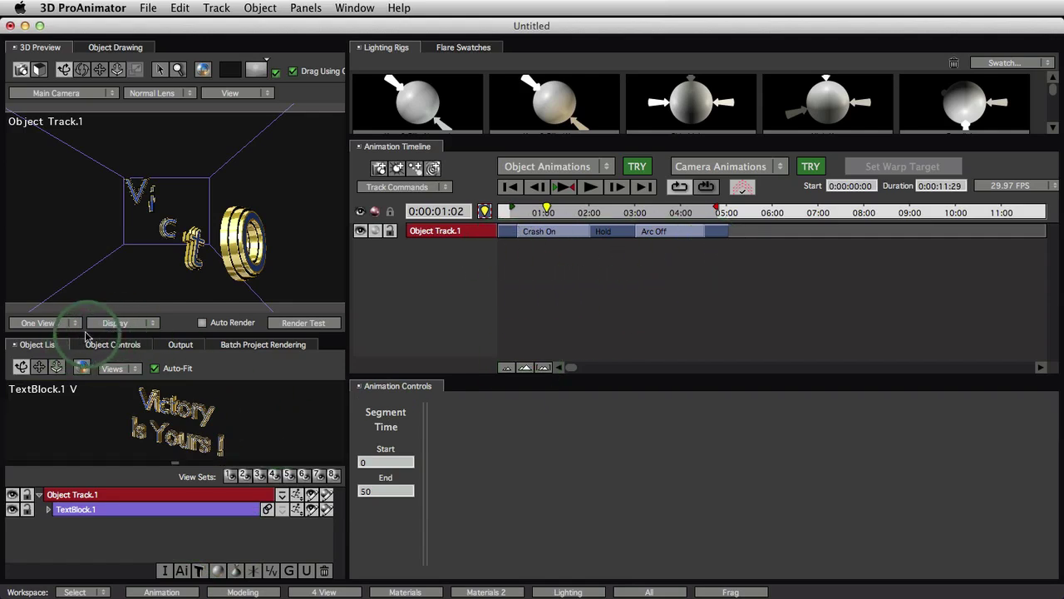
click(178, 344)
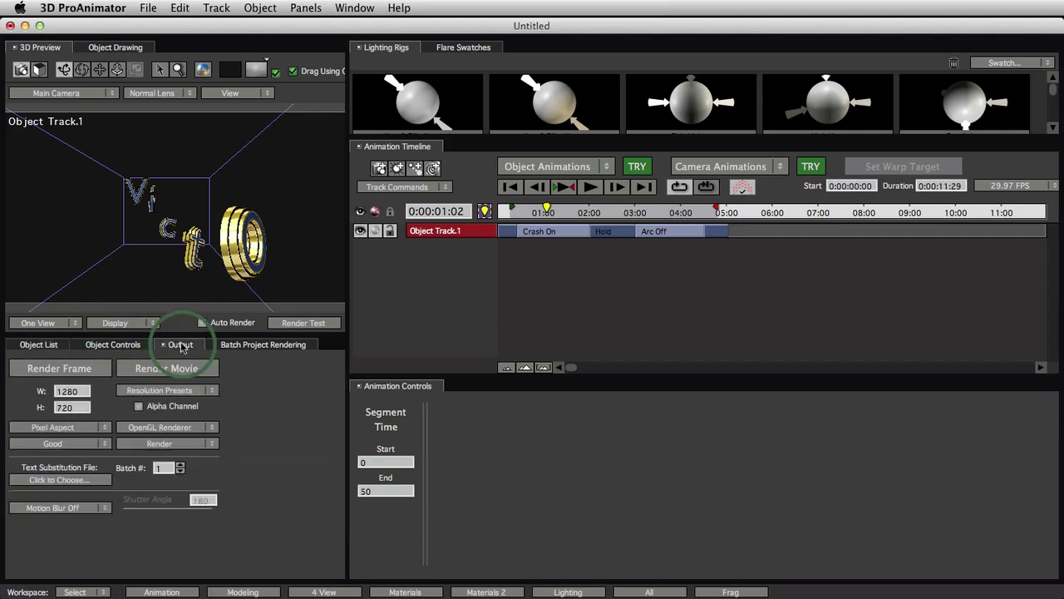
click(93, 369)
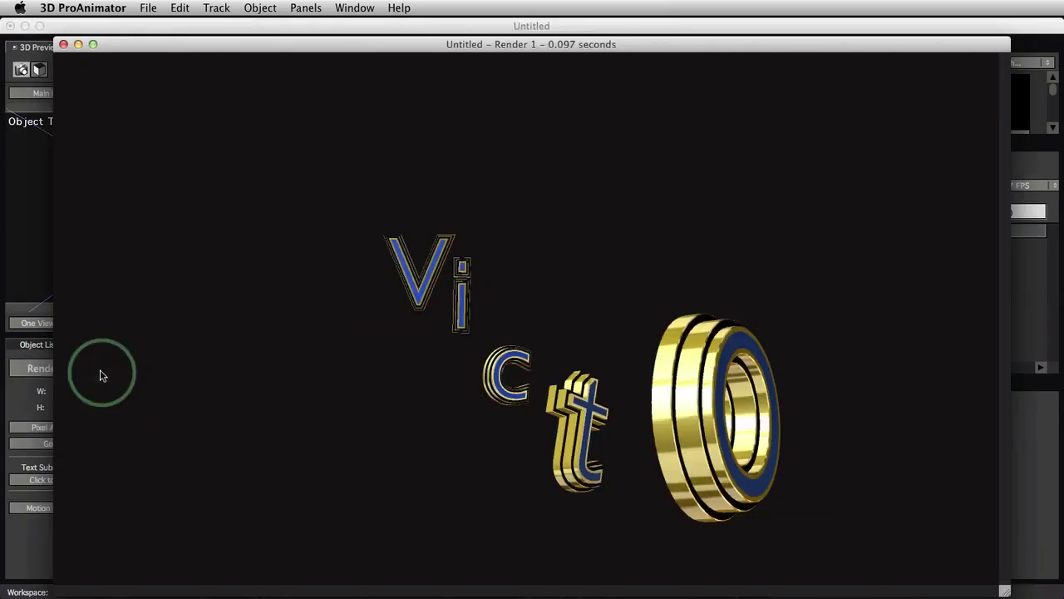
click(64, 44)
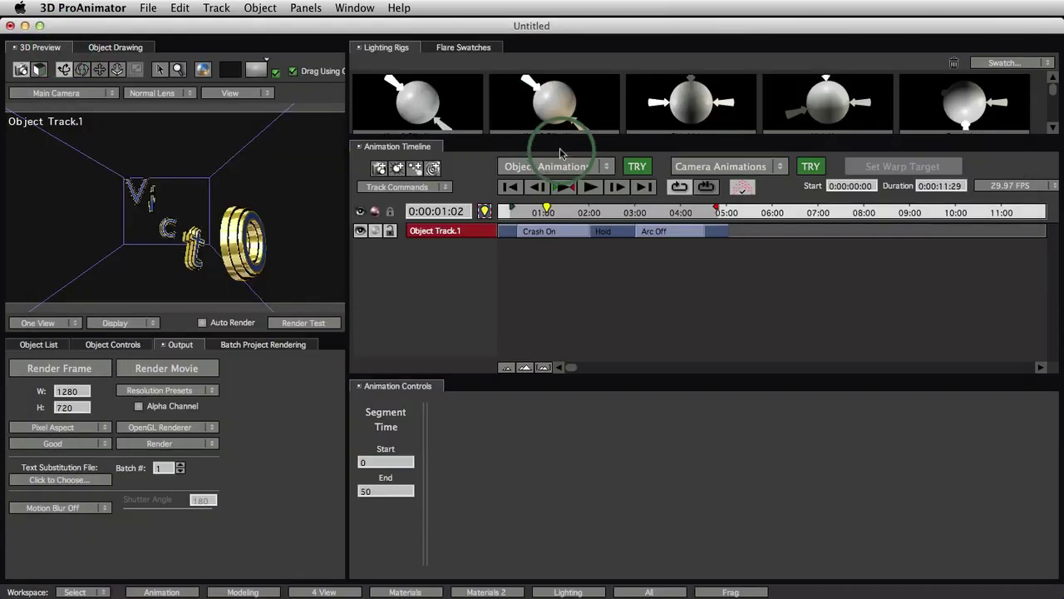
Step: Move the playhead to 0:00:03:16, render that frame, and close the render window
drag(552, 209, 660, 215)
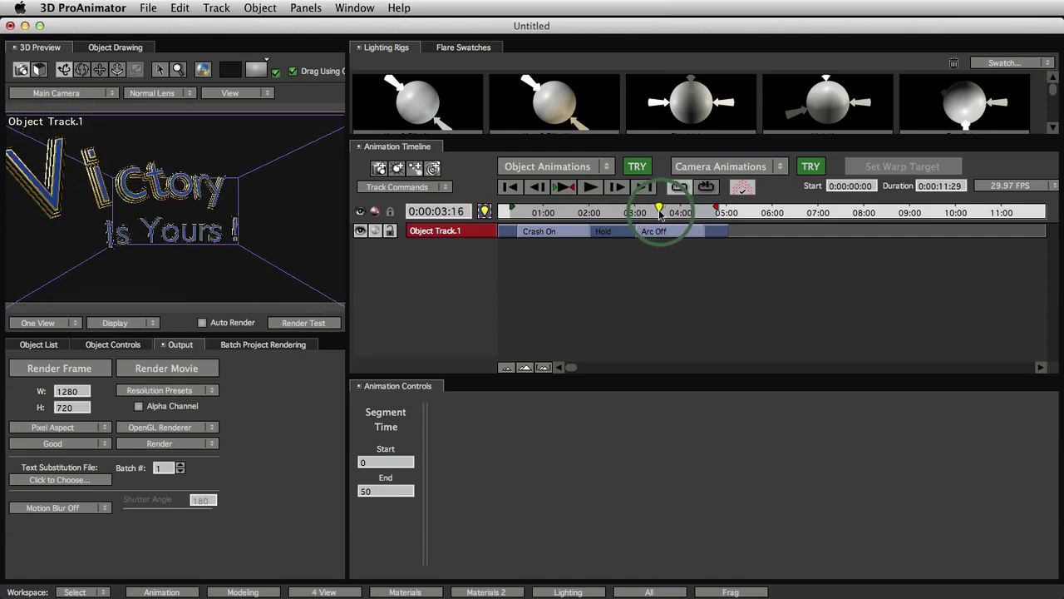
click(83, 369)
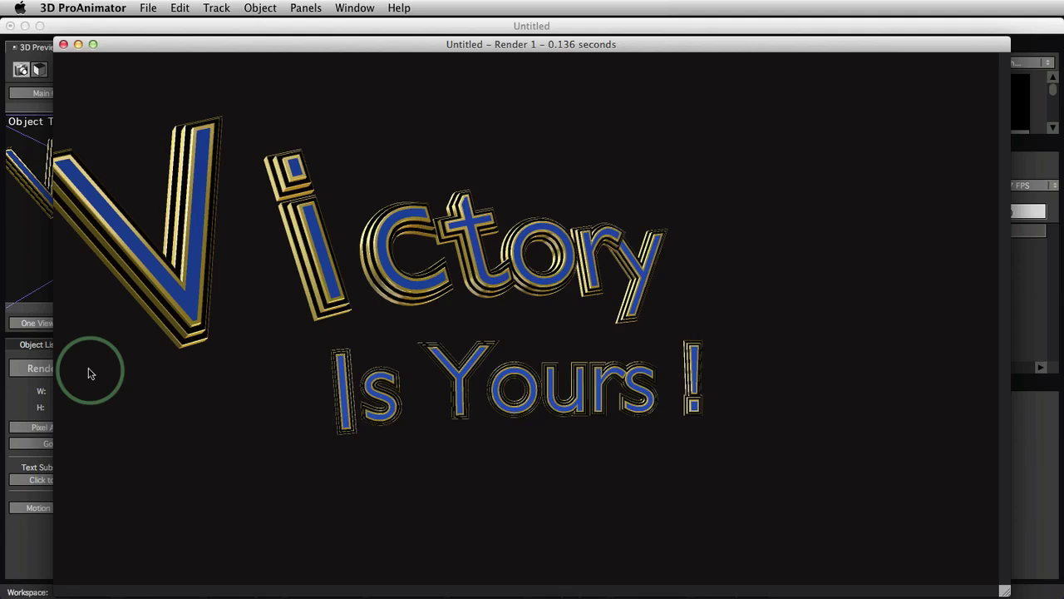
click(63, 44)
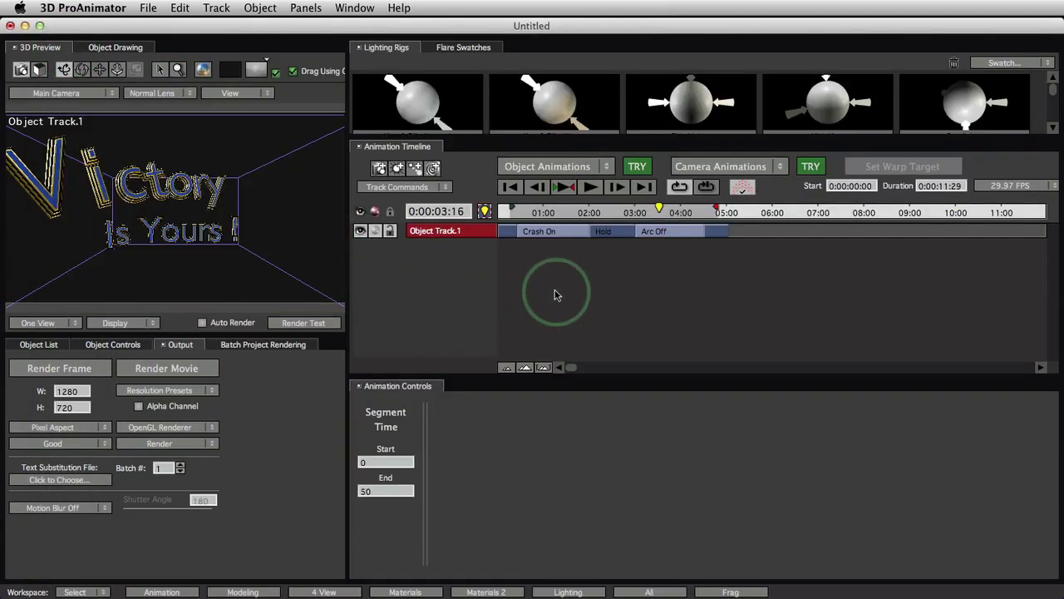